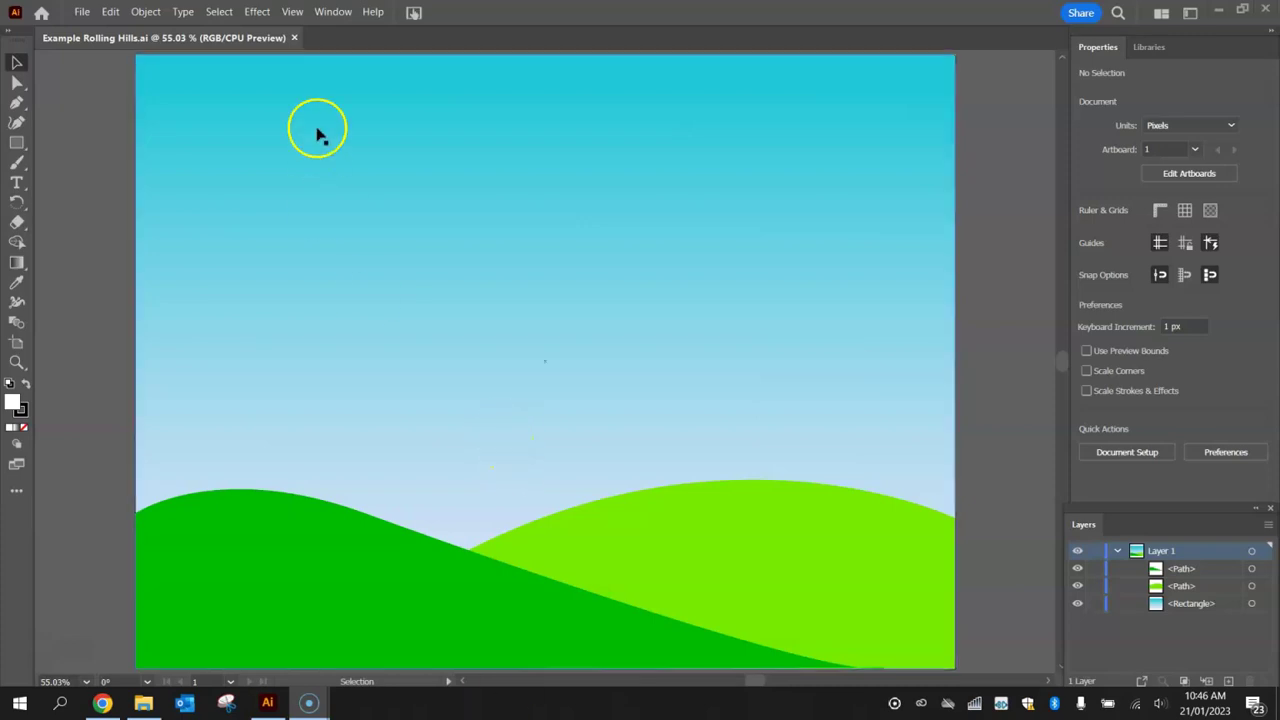
- Close the example and create a new Web Minimum 1024 × 768 px document
{"action": "left_click", "coordinate": [294, 37]}
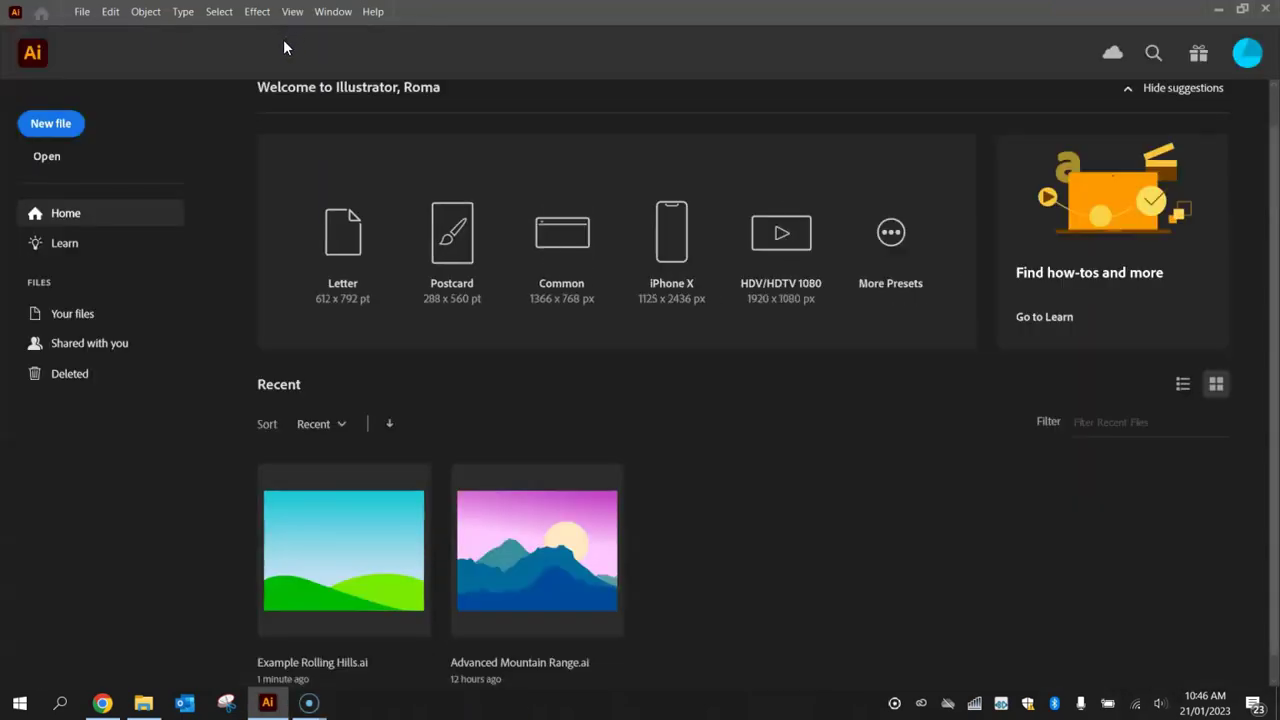
{"action": "left_click", "coordinate": [51, 123]}
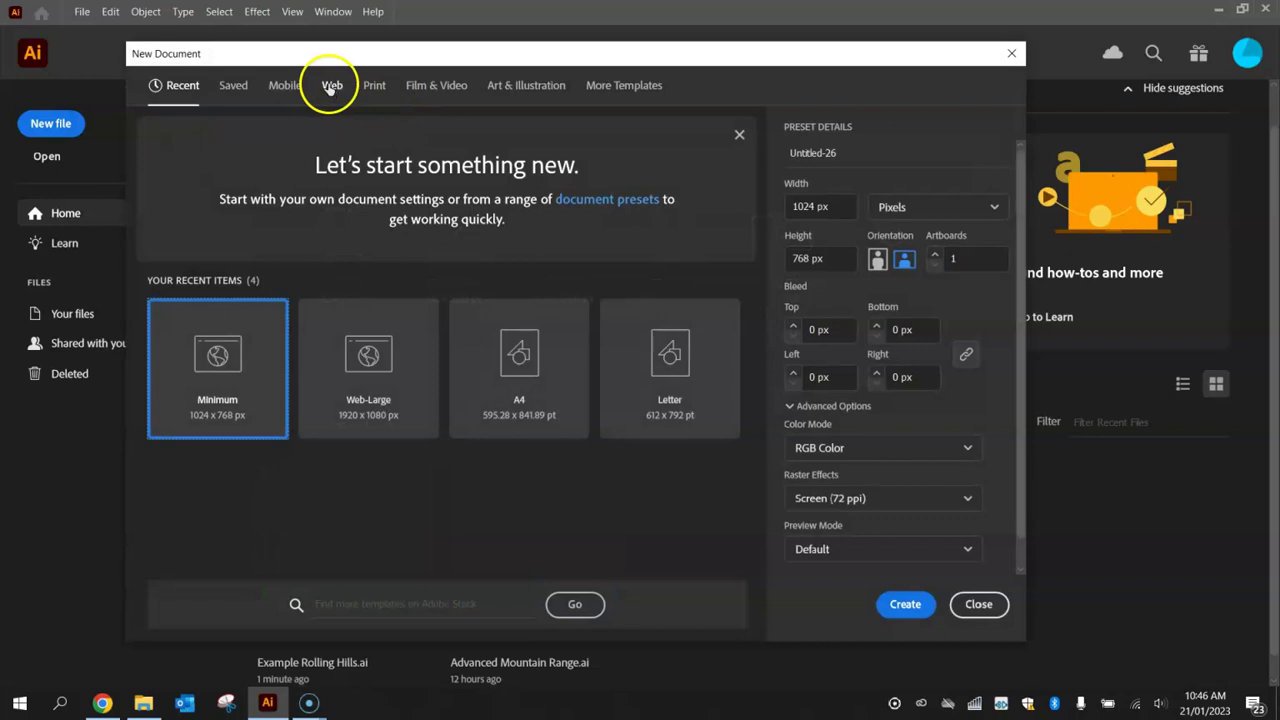
{"action": "left_click", "coordinate": [332, 85]}
{"action": "left_click", "coordinate": [672, 222]}
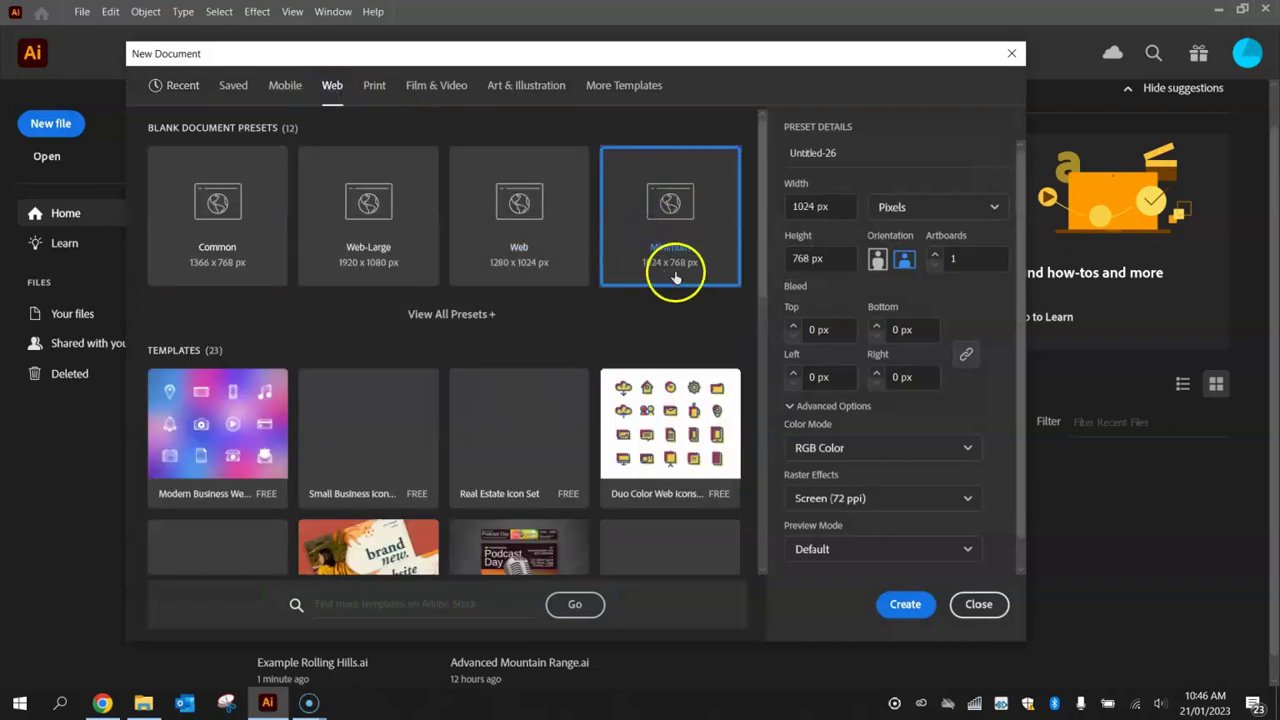
{"action": "left_click", "coordinate": [905, 606]}
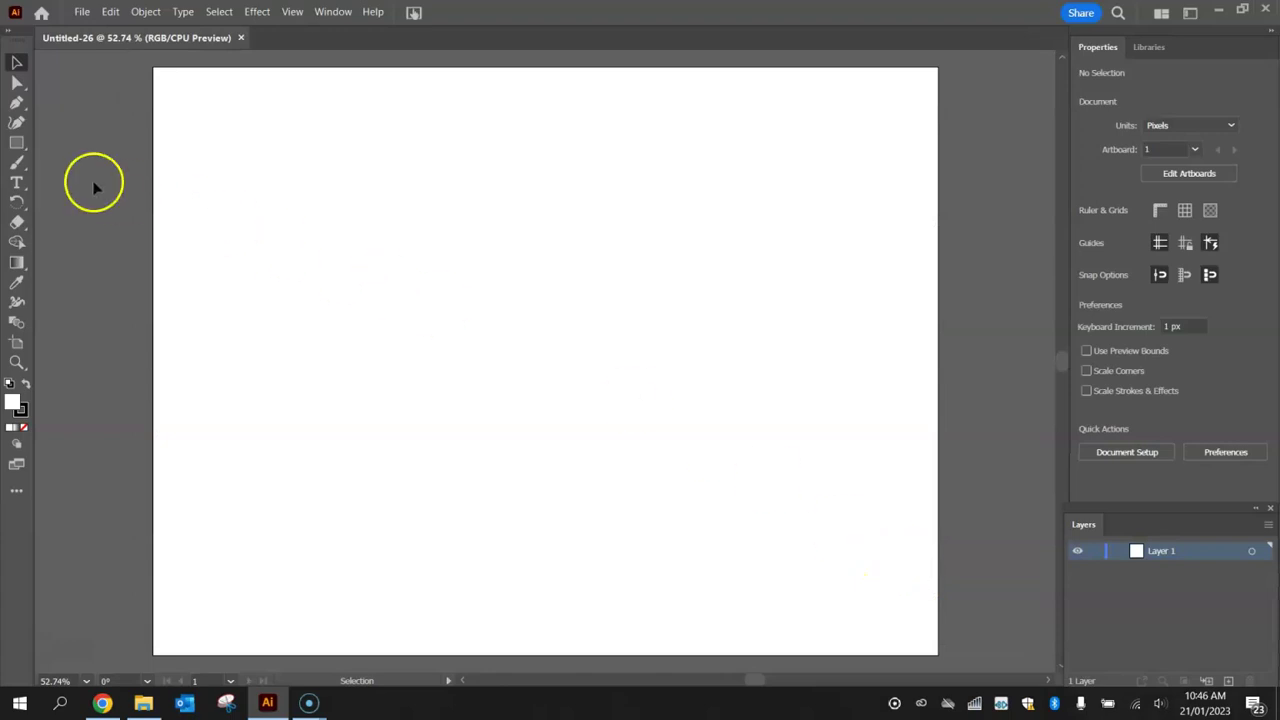
- Draw a cyan, strokeless rectangle covering the whole artboard
{"action": "left_click", "coordinate": [16, 142]}
{"action": "left_click", "coordinate": [1086, 230]}
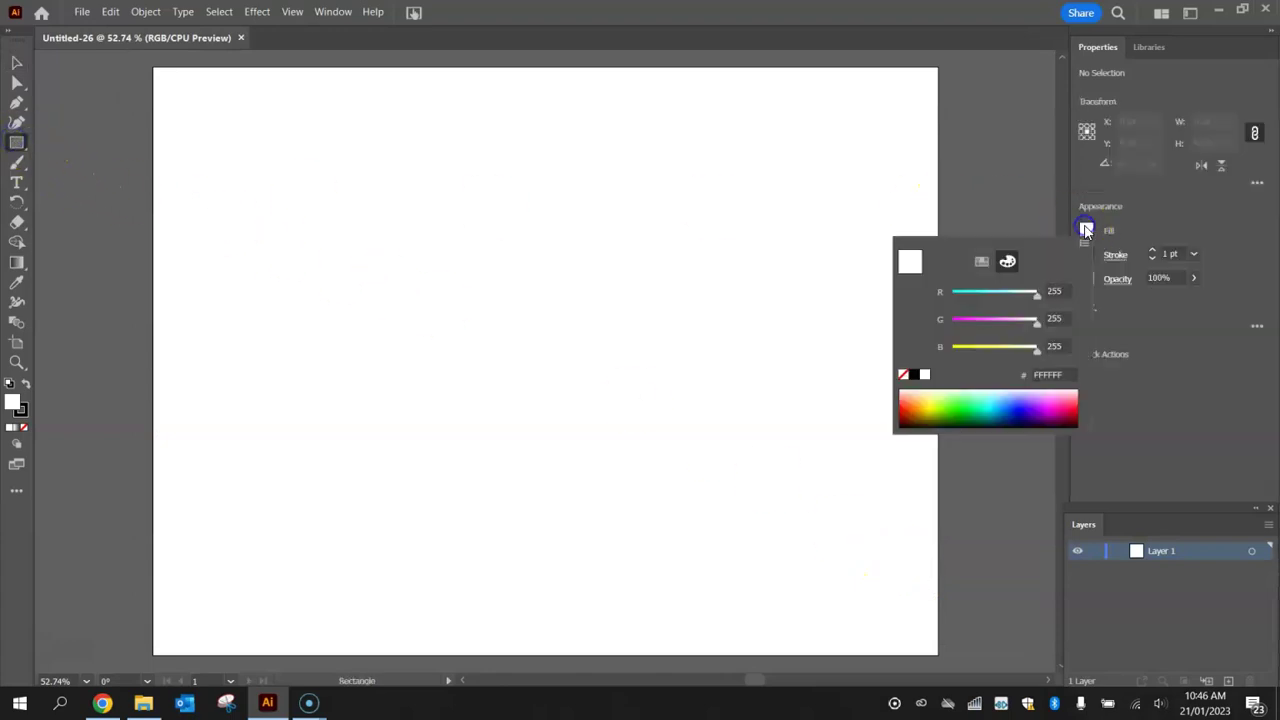
{"action": "left_click_drag", "start_coordinate": [1041, 293], "coordinate": [882, 301]}
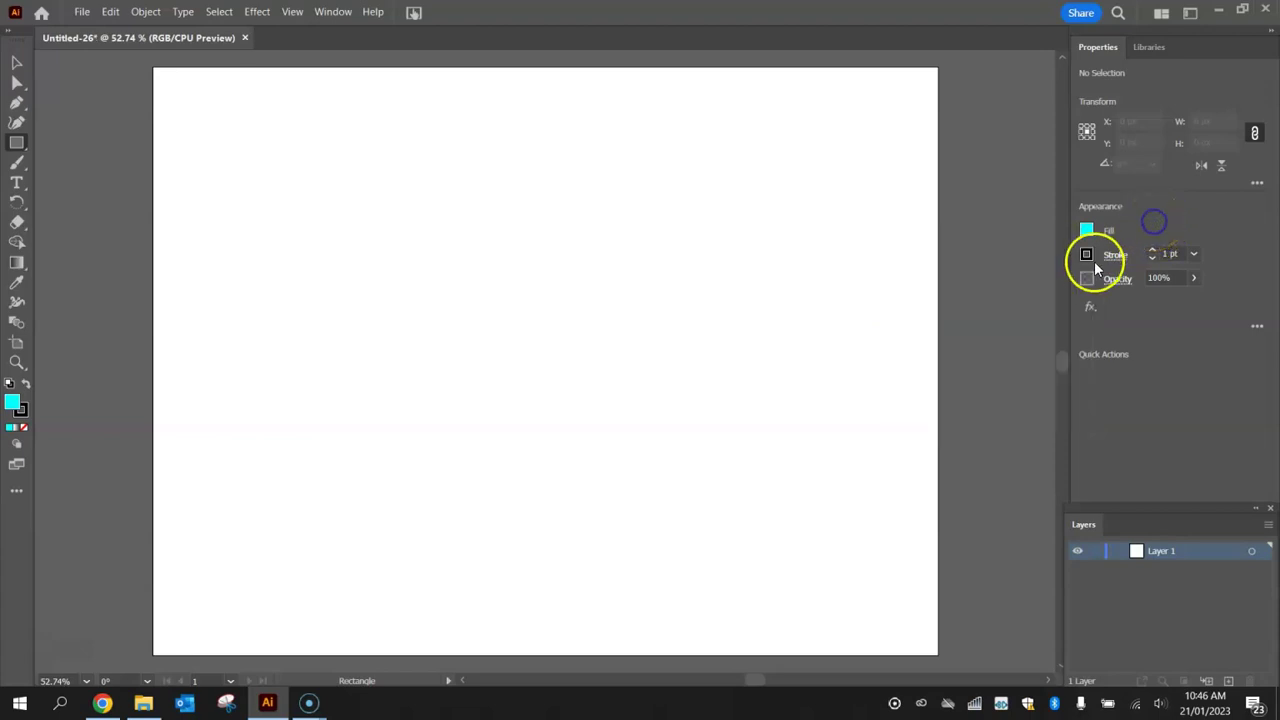
{"action": "left_click", "coordinate": [1086, 254]}
{"action": "left_click", "coordinate": [904, 314]}
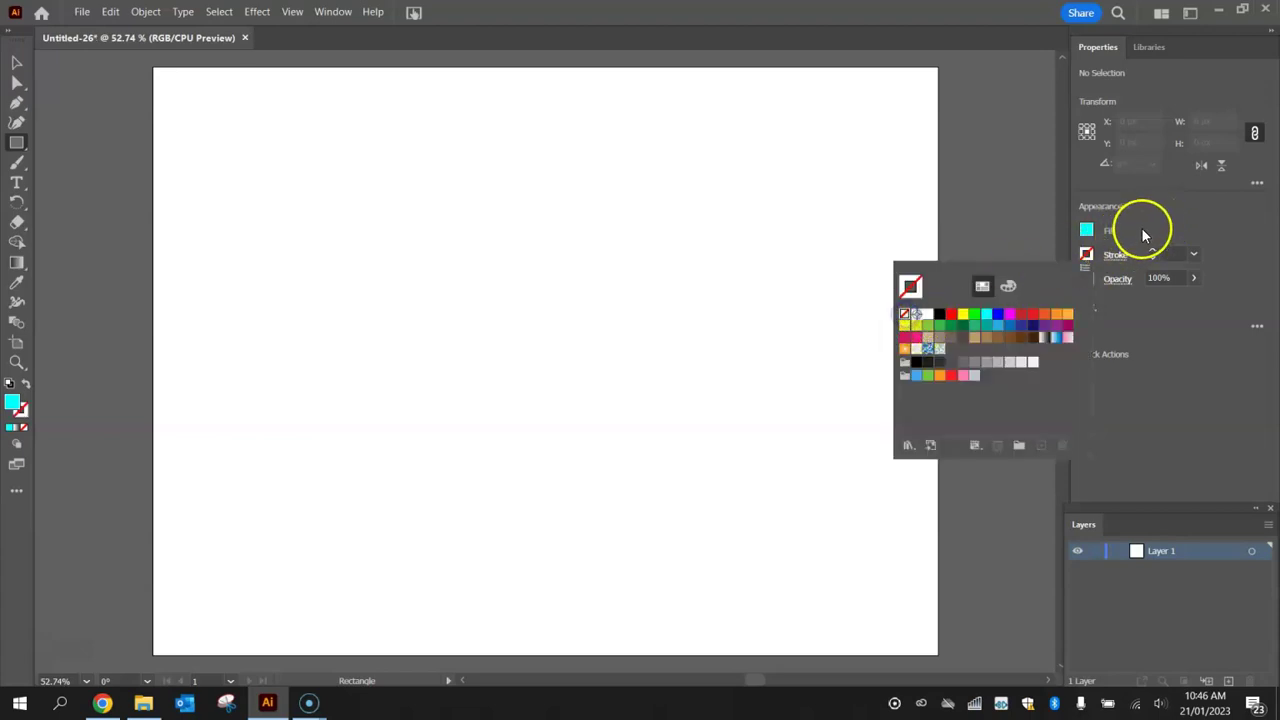
{"action": "left_click", "coordinate": [1140, 229]}
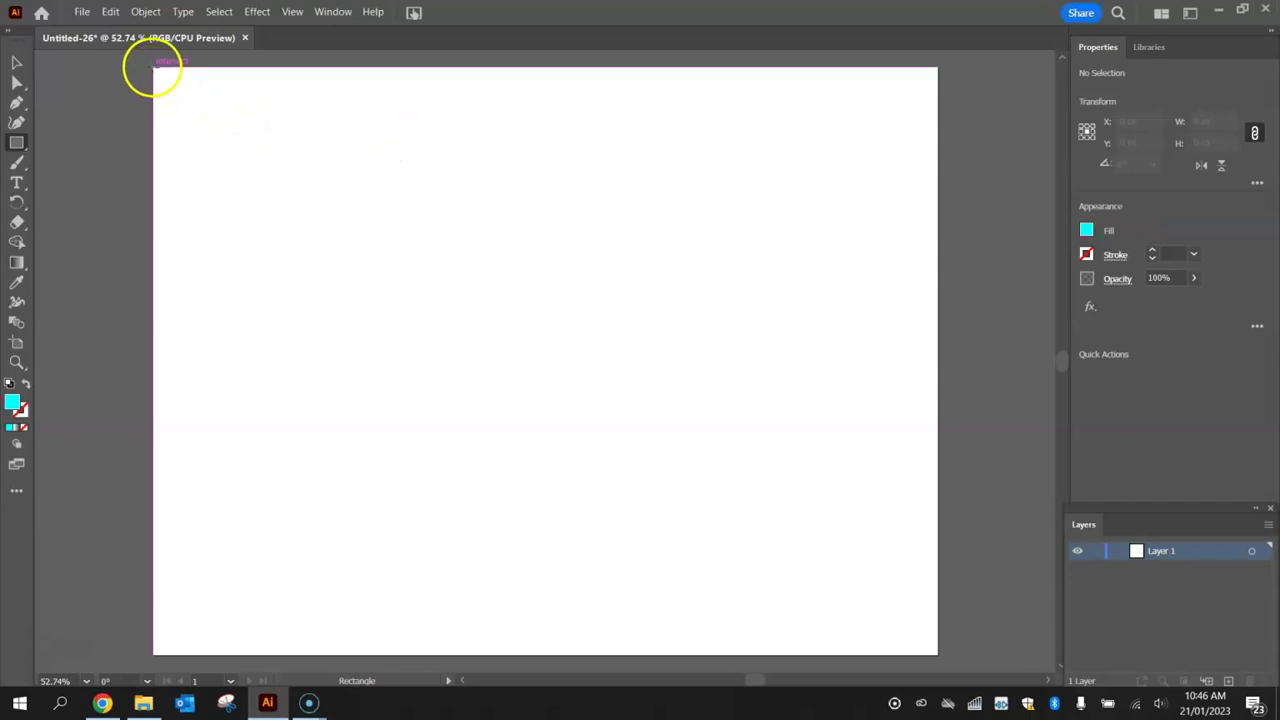
{"action": "left_click_drag", "start_coordinate": [153, 67], "coordinate": [937, 657]}
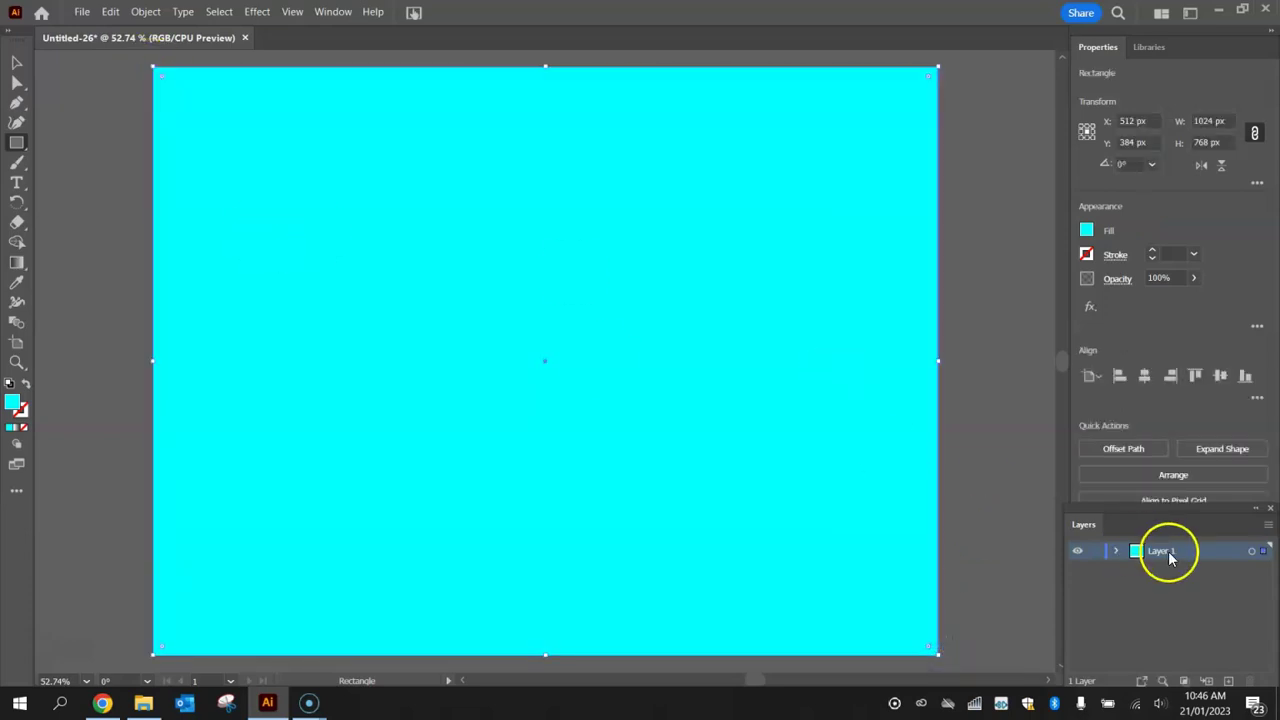
- Lock the rectangle and rename its layer entry to Background
{"action": "left_click", "coordinate": [1116, 551]}
{"action": "left_click", "coordinate": [1094, 568]}
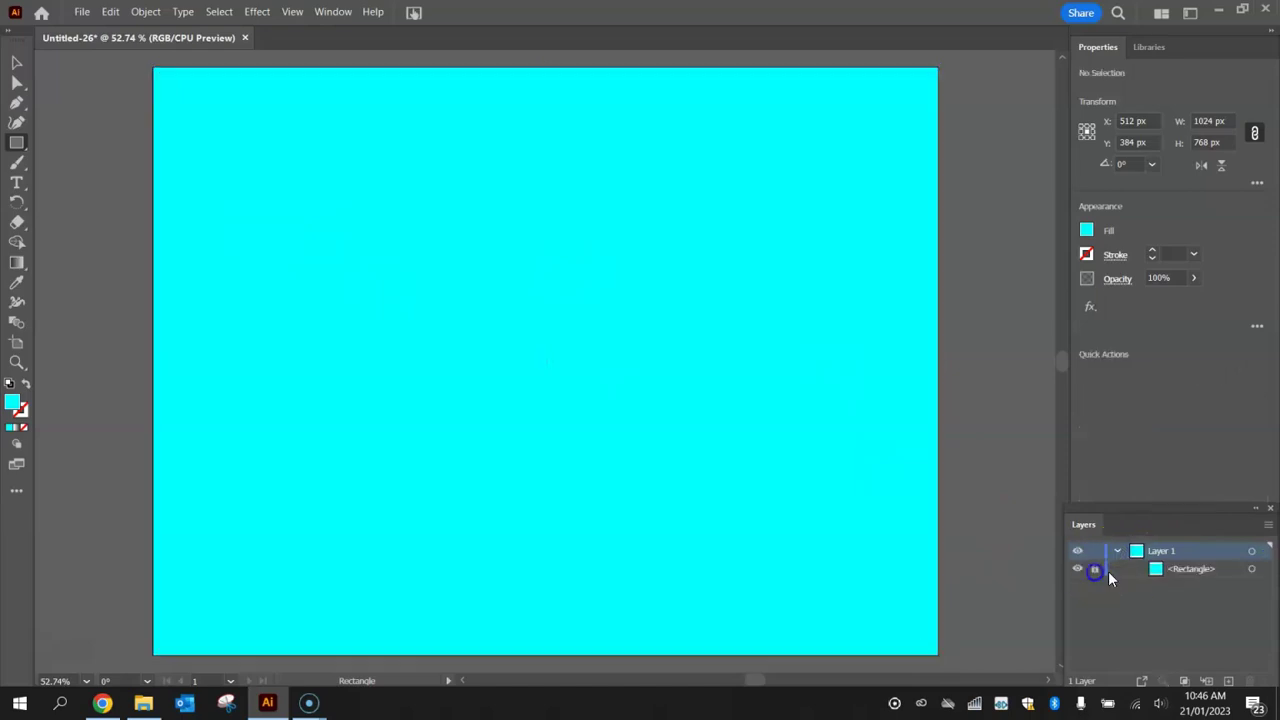
{"action": "double_click", "coordinate": [1178, 569]}
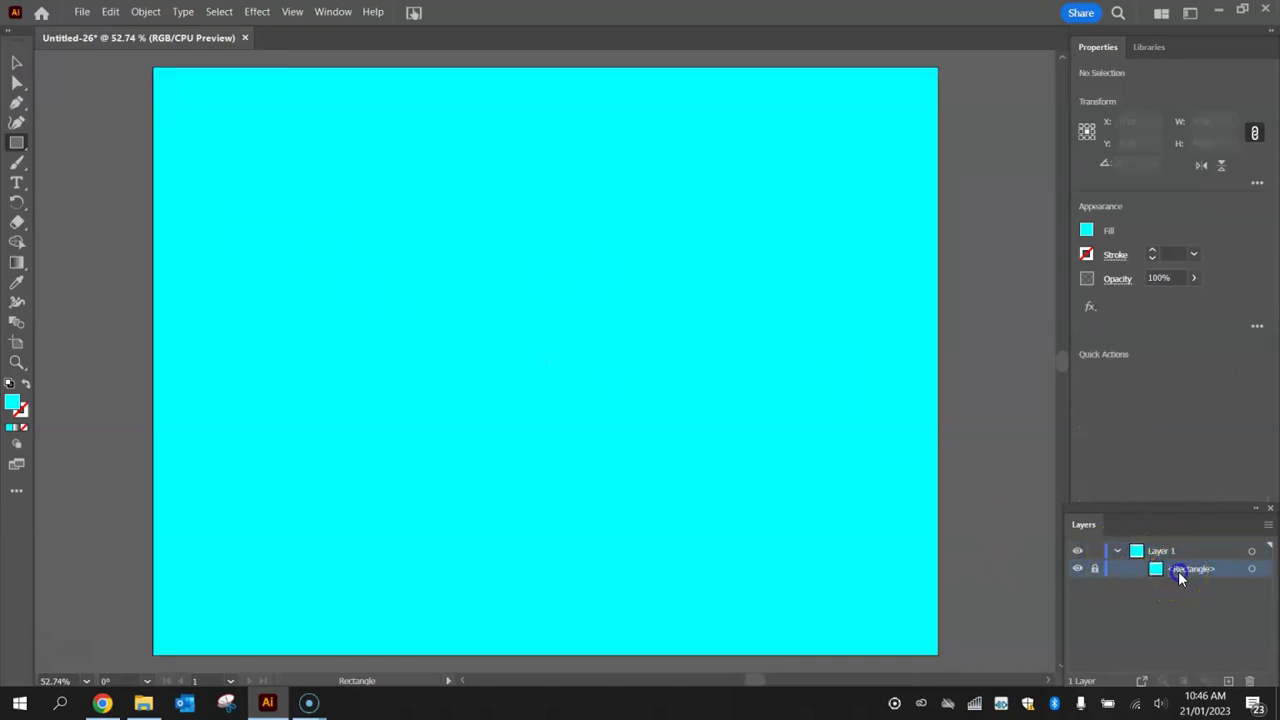
{"action": "type", "text": "Background"}
{"action": "left_click_drag", "start_coordinate": [1094, 524], "coordinate": [1098, 424]}
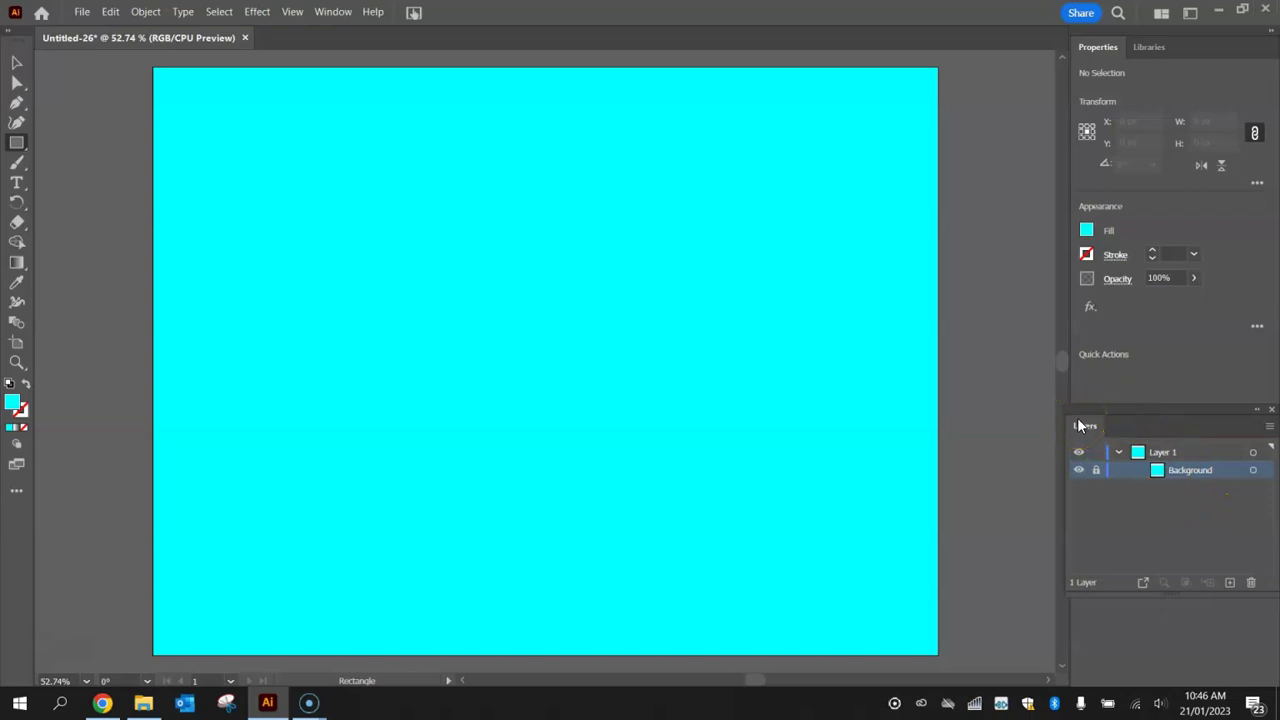
- Return to the Google Images results for 'green rolling hills vector' and close the open preview
{"action": "left_click", "coordinate": [102, 703]}
{"action": "left_click", "coordinate": [255, 428]}
{"action": "scroll", "coordinate": [255, 428], "scroll_direction": "up", "scroll_amount": 3}
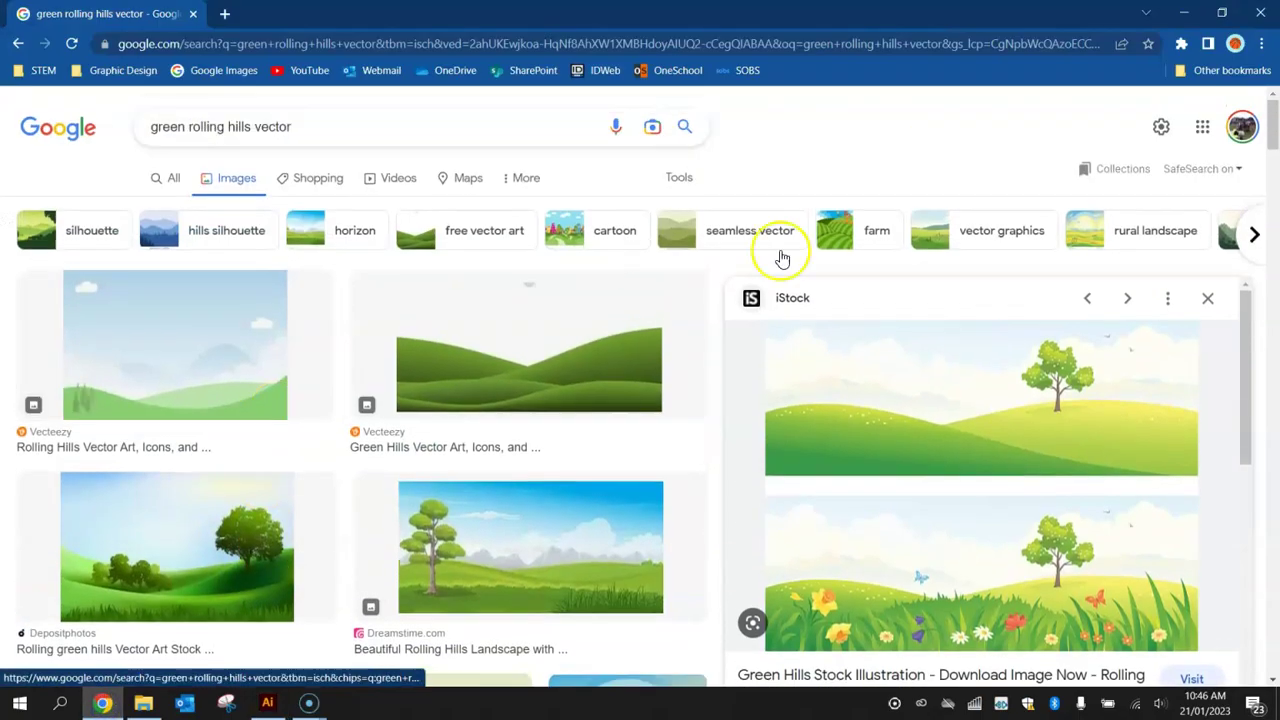
{"action": "left_click", "coordinate": [1205, 298]}
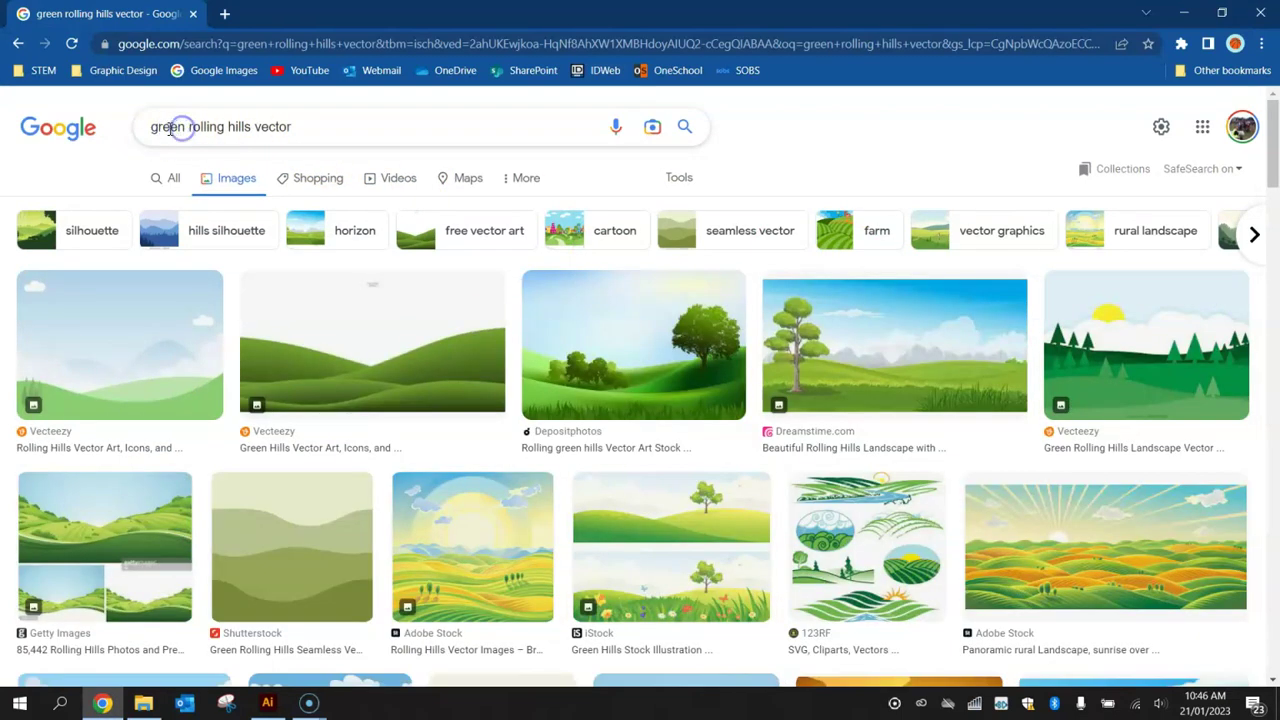
{"action": "left_click_drag", "start_coordinate": [311, 122], "coordinate": [95, 126]}
{"action": "left_click", "coordinate": [305, 126]}
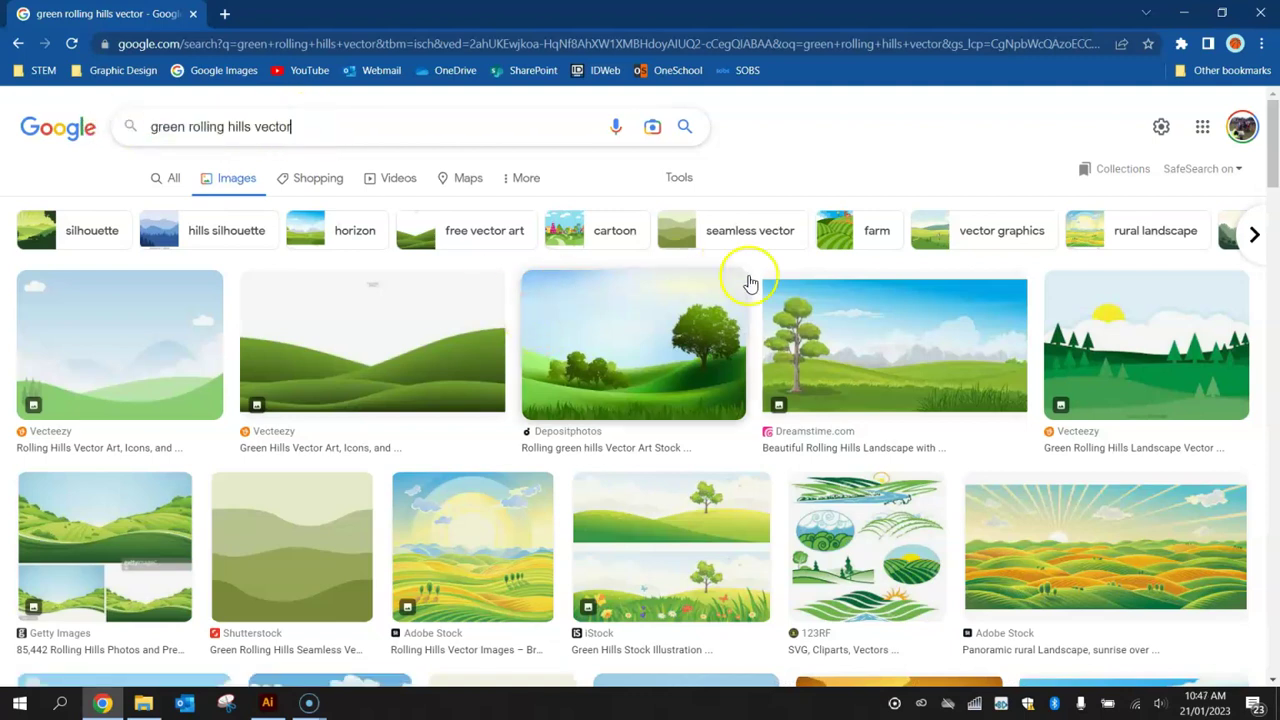
- Open the iStock Green Hills illustration preview and copy the image
{"action": "left_click_drag", "start_coordinate": [1276, 150], "coordinate": [1275, 165]}
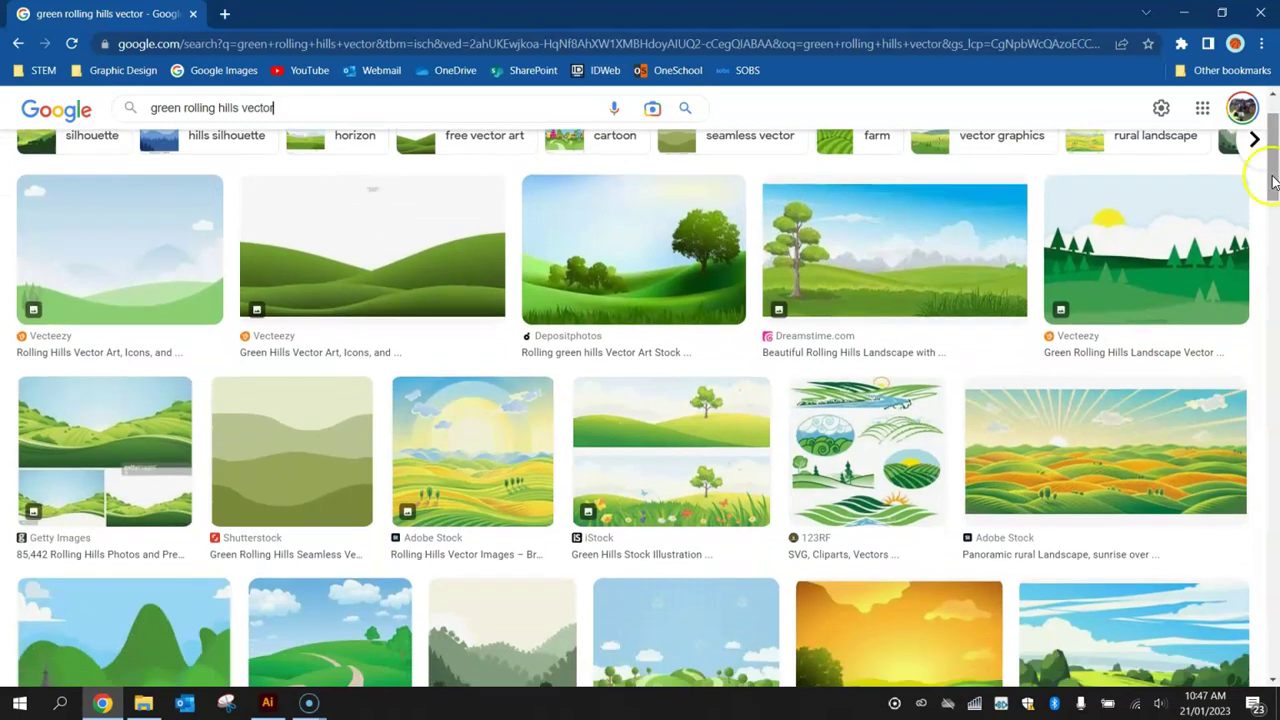
{"action": "scroll", "coordinate": [1146, 249], "scroll_direction": "down", "scroll_amount": 1}
{"action": "left_click", "coordinate": [653, 389]}
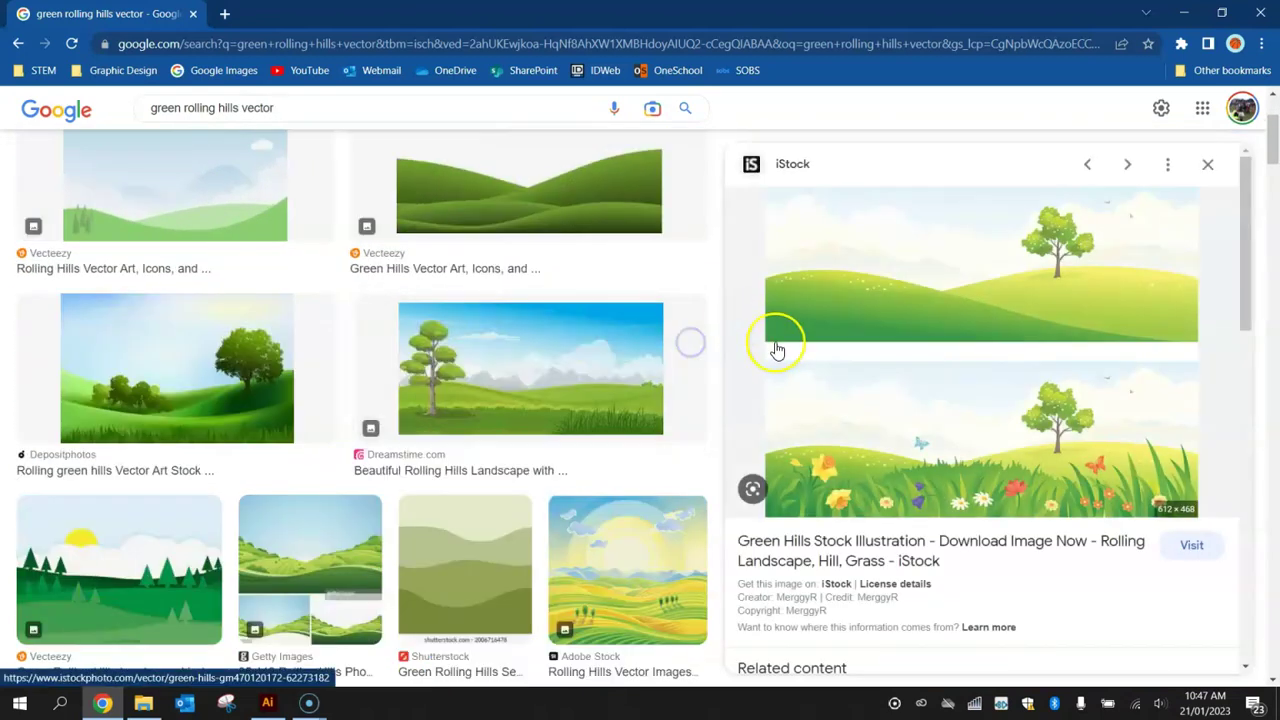
{"action": "right_click", "coordinate": [924, 290]}
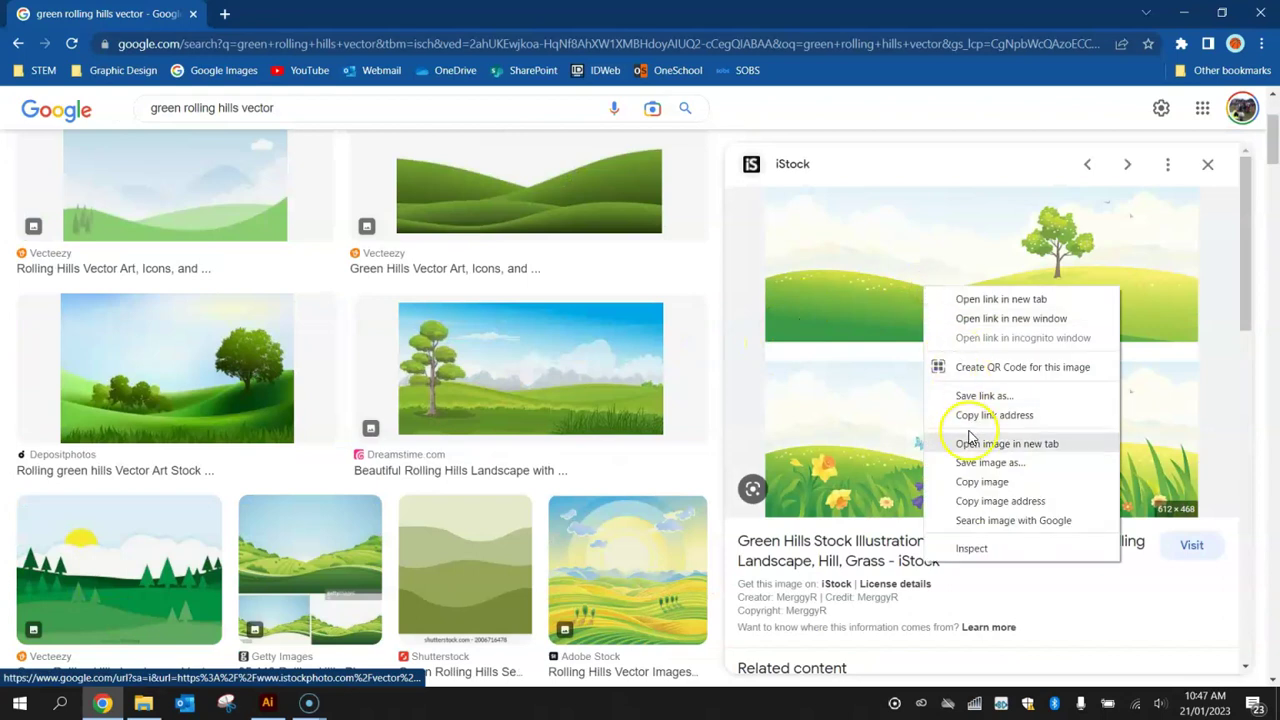
{"action": "left_click", "coordinate": [980, 484]}
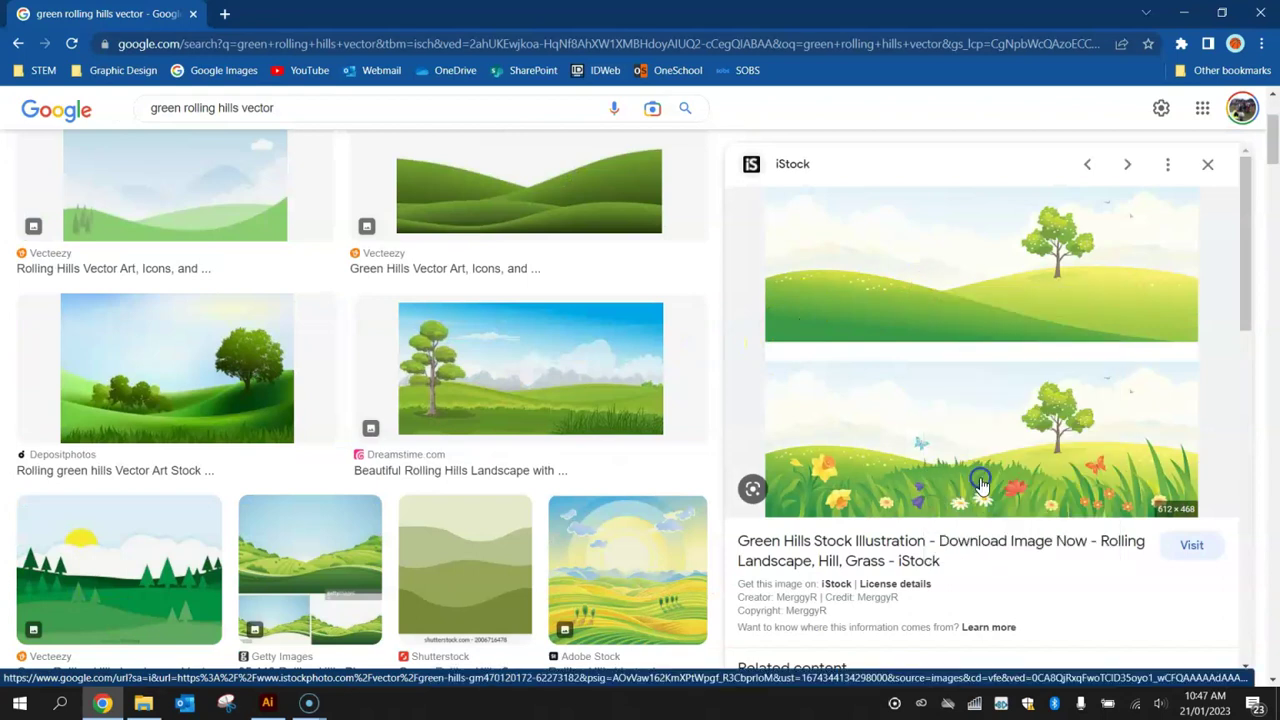
- Paste the green hills image into Illustrator, then reposition and enlarge it to about 807 px wide
{"action": "left_click", "coordinate": [267, 703]}
{"action": "left_click", "coordinate": [110, 12]}
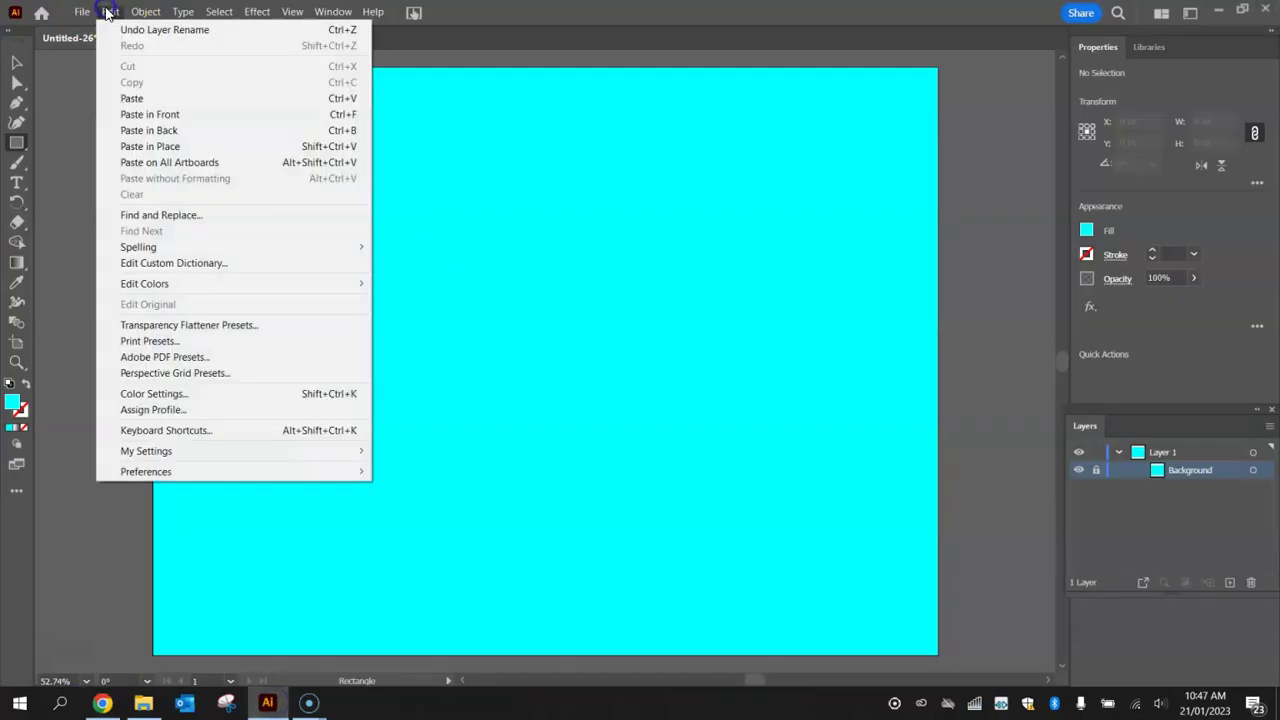
{"action": "left_click", "coordinate": [130, 94]}
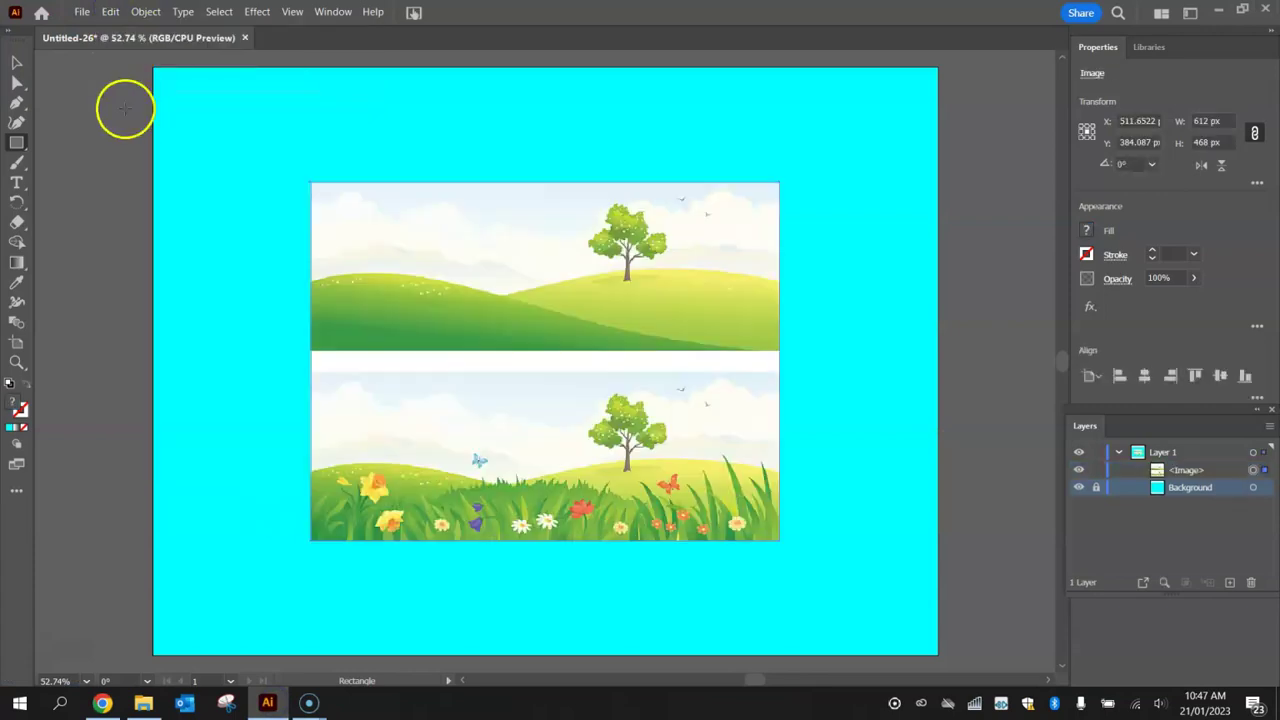
{"action": "left_click", "coordinate": [17, 62]}
{"action": "left_click_drag", "start_coordinate": [475, 289], "coordinate": [431, 229]}
{"action": "left_click_drag", "start_coordinate": [735, 480], "coordinate": [886, 606]}
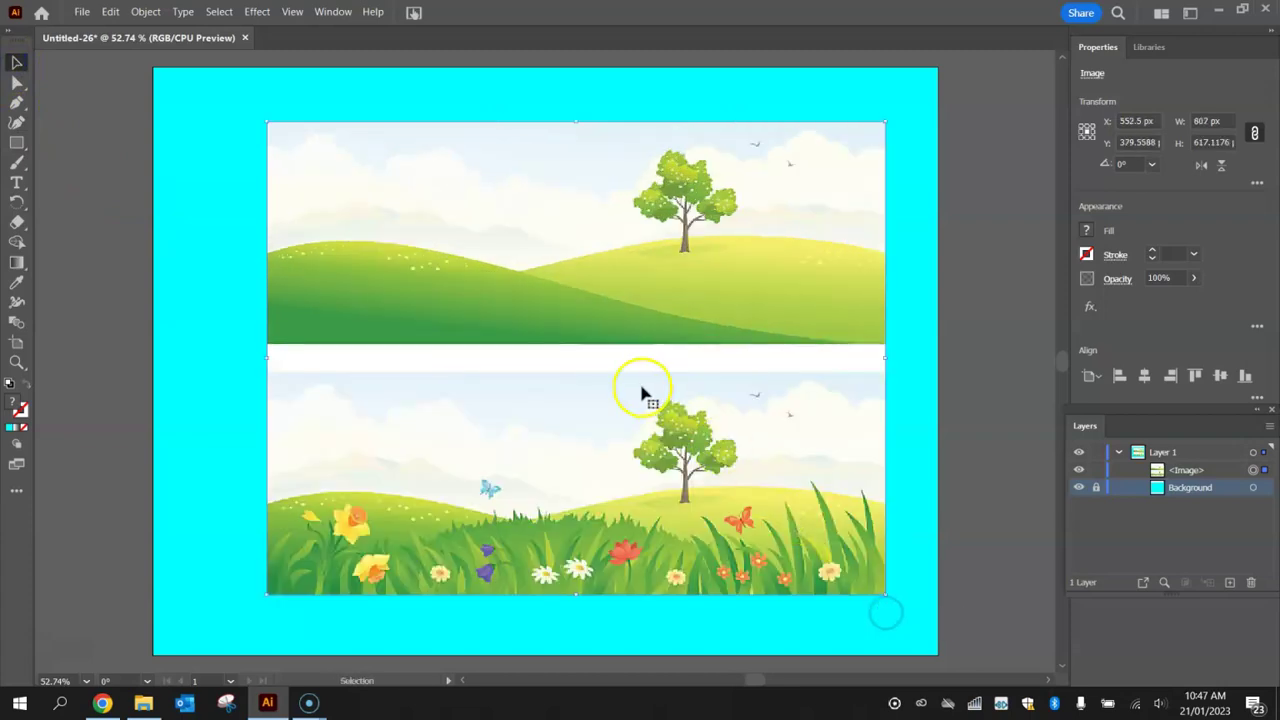
{"action": "left_click_drag", "start_coordinate": [640, 391], "coordinate": [602, 378]}
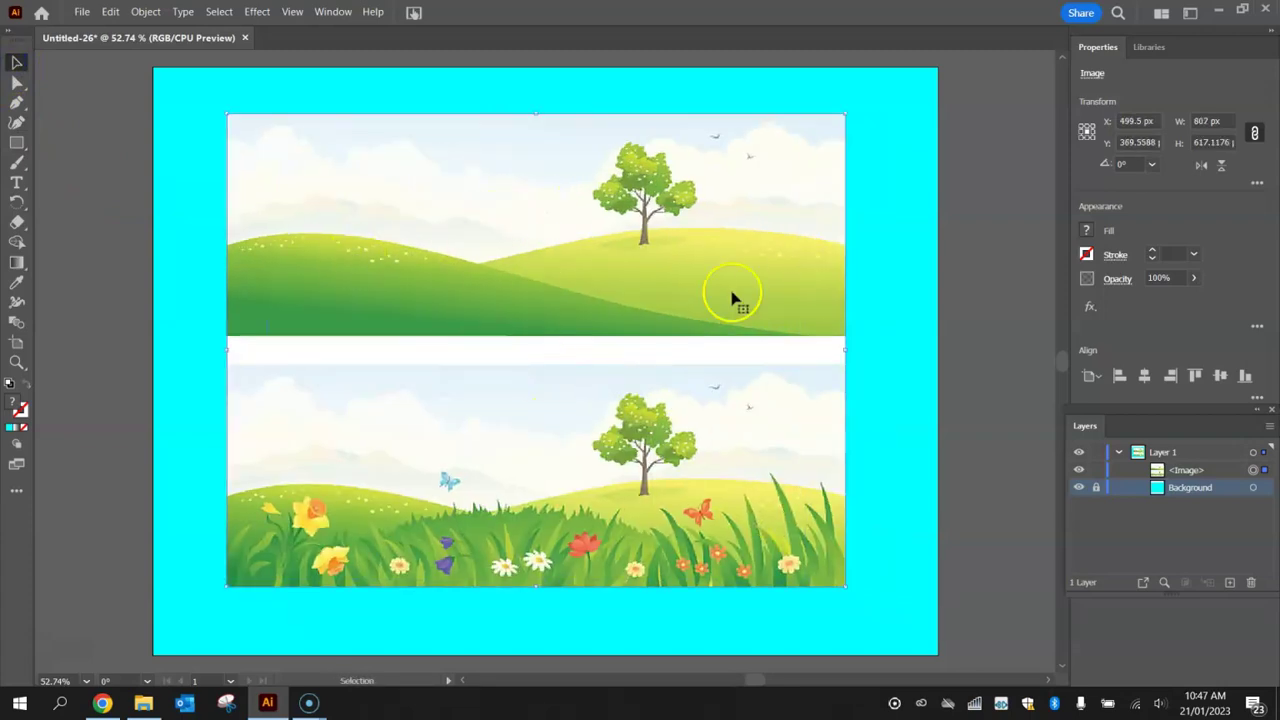
{"action": "scroll", "coordinate": [437, 163], "scroll_direction": "up", "scroll_amount": 1}
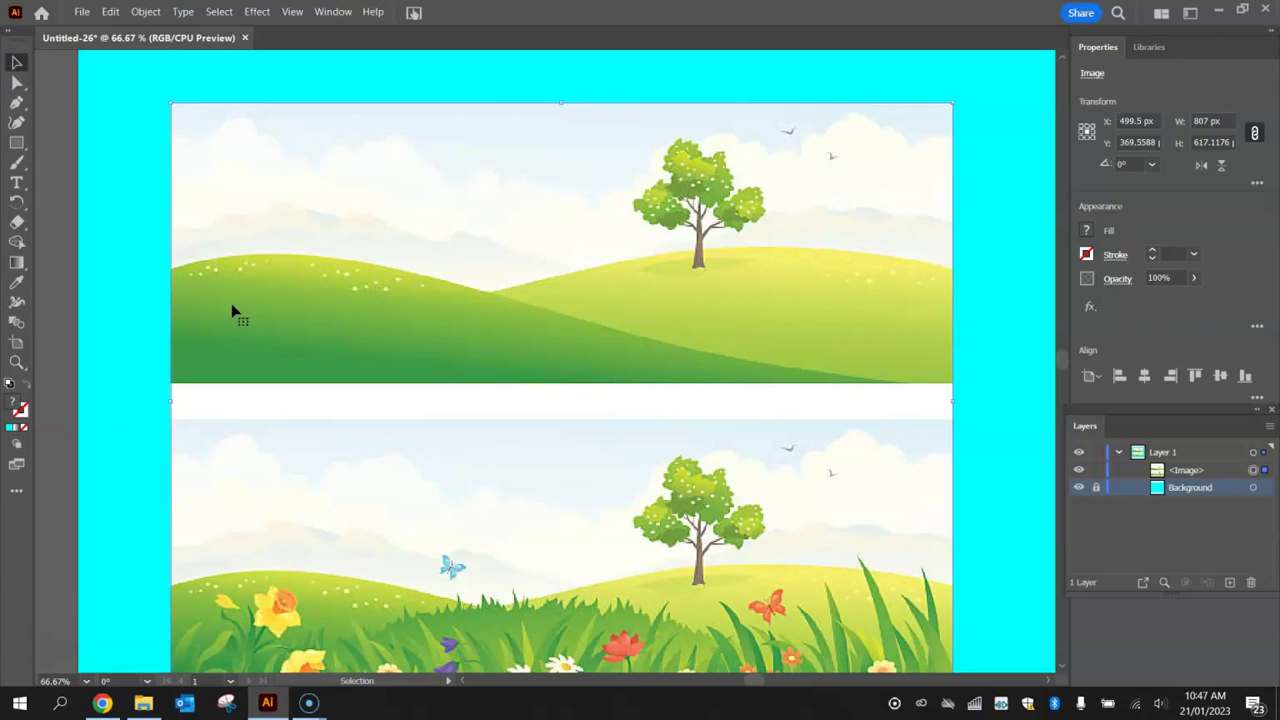
- With the Pen tool active, set the fill to the dark green swatch
{"action": "left_click", "coordinate": [17, 104]}
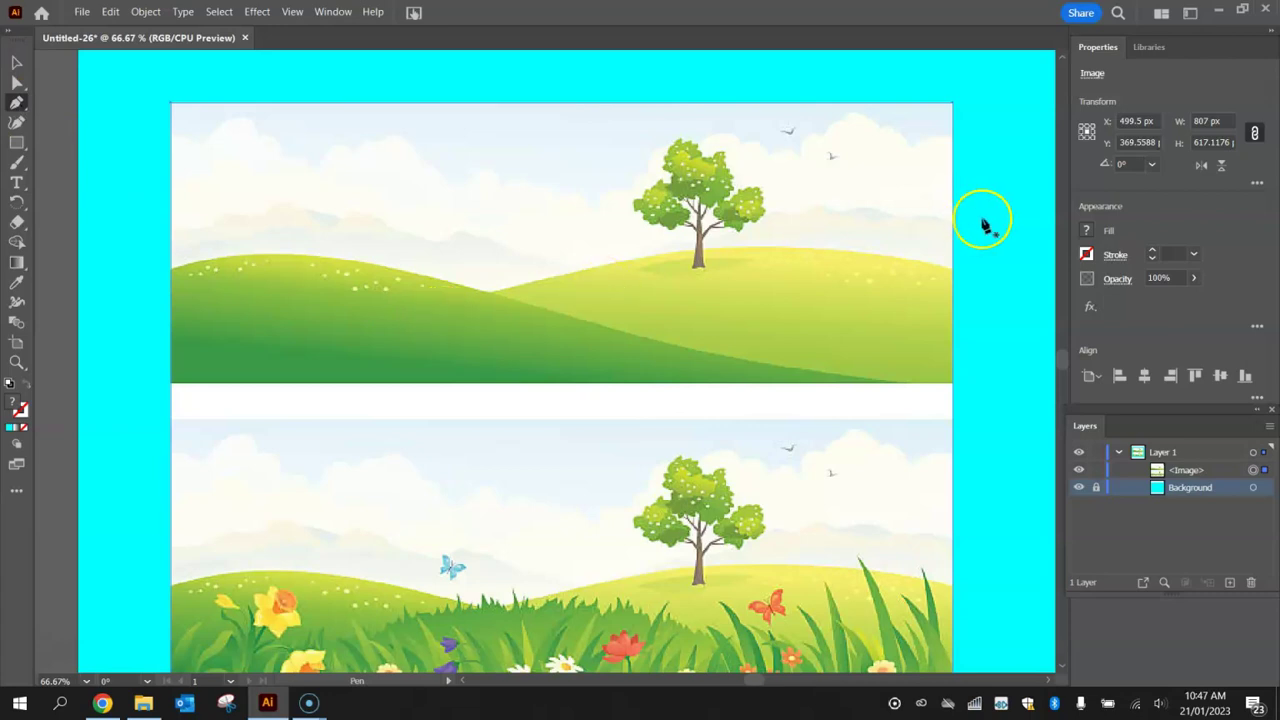
{"action": "left_click", "coordinate": [1086, 231]}
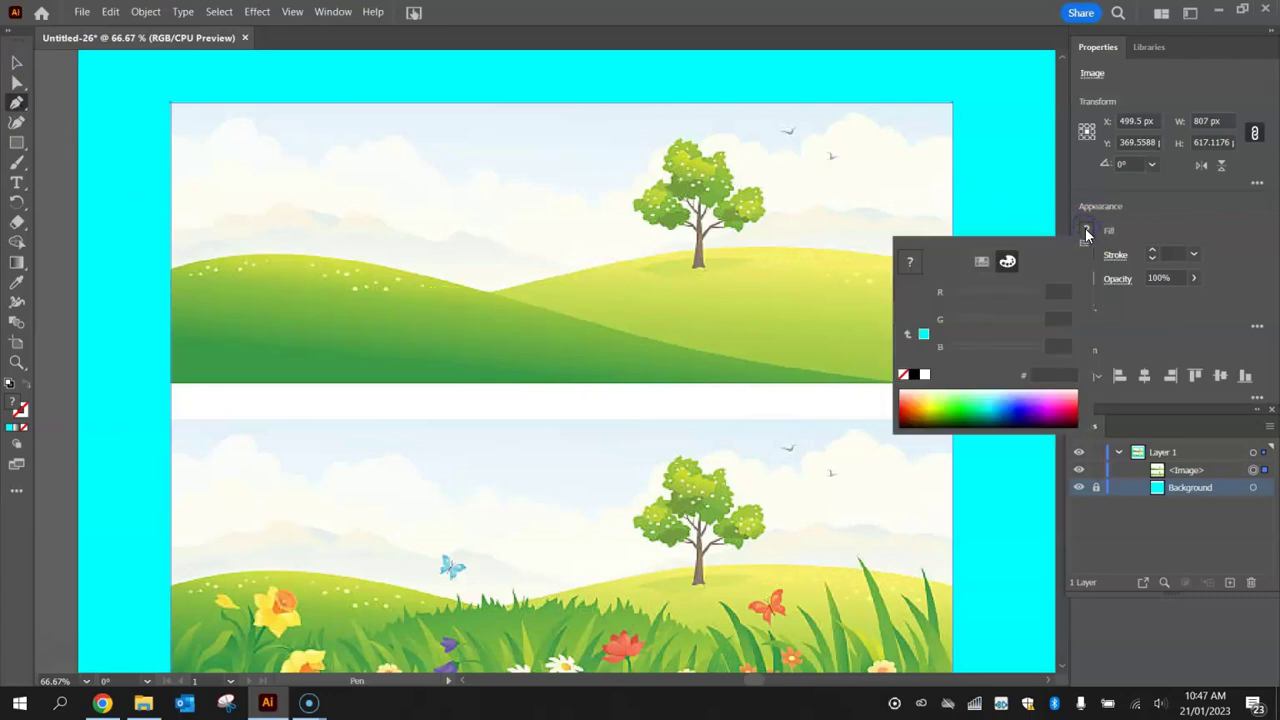
{"action": "left_click", "coordinate": [981, 261]}
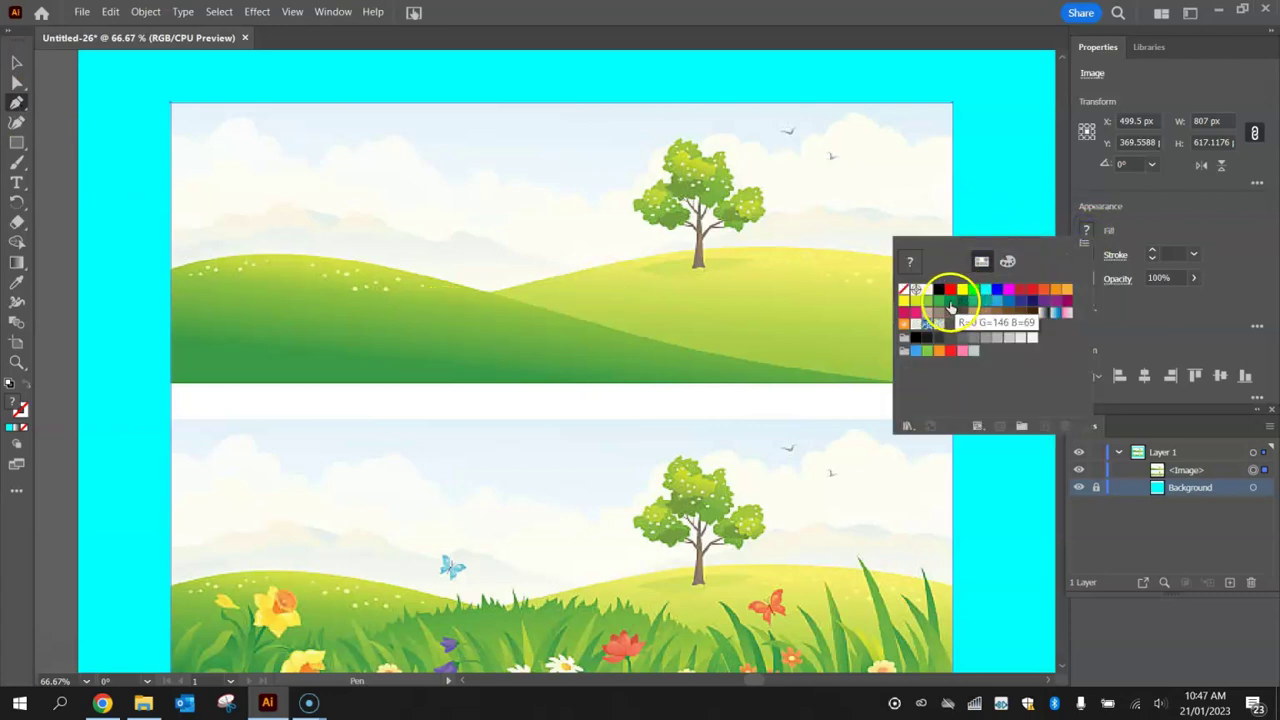
{"action": "left_click", "coordinate": [949, 304]}
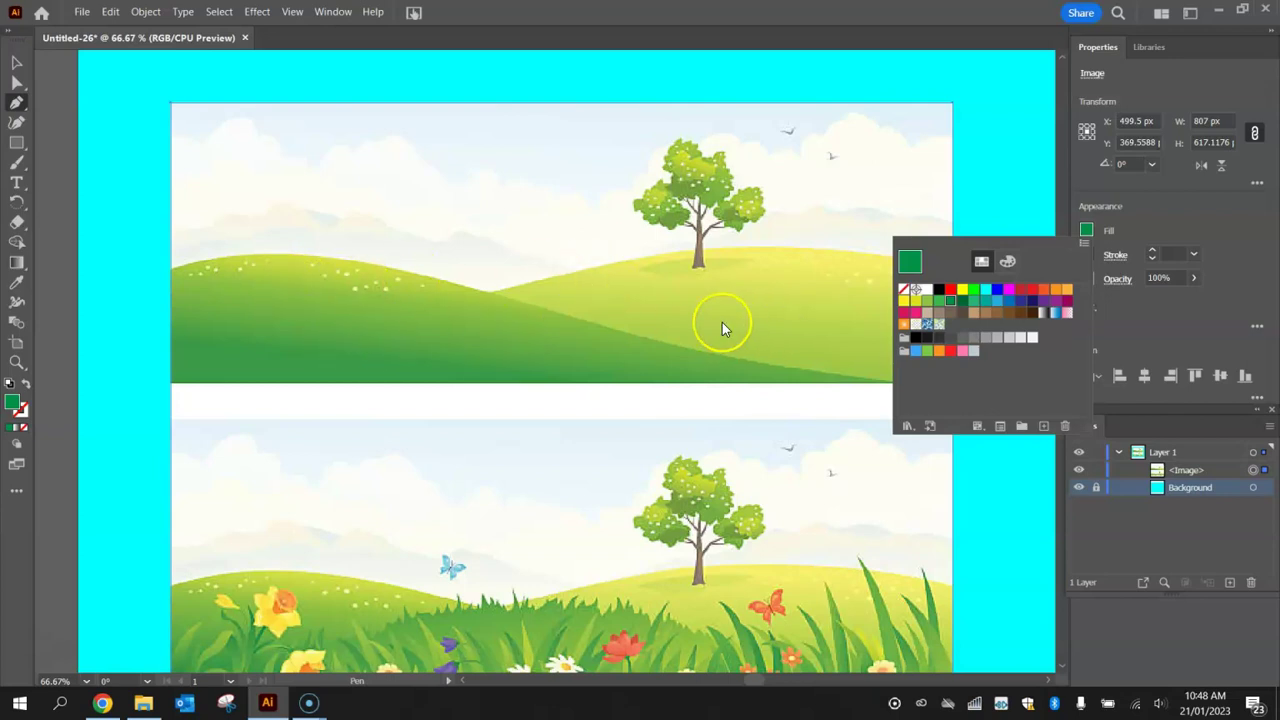
{"action": "left_click", "coordinate": [1131, 237]}
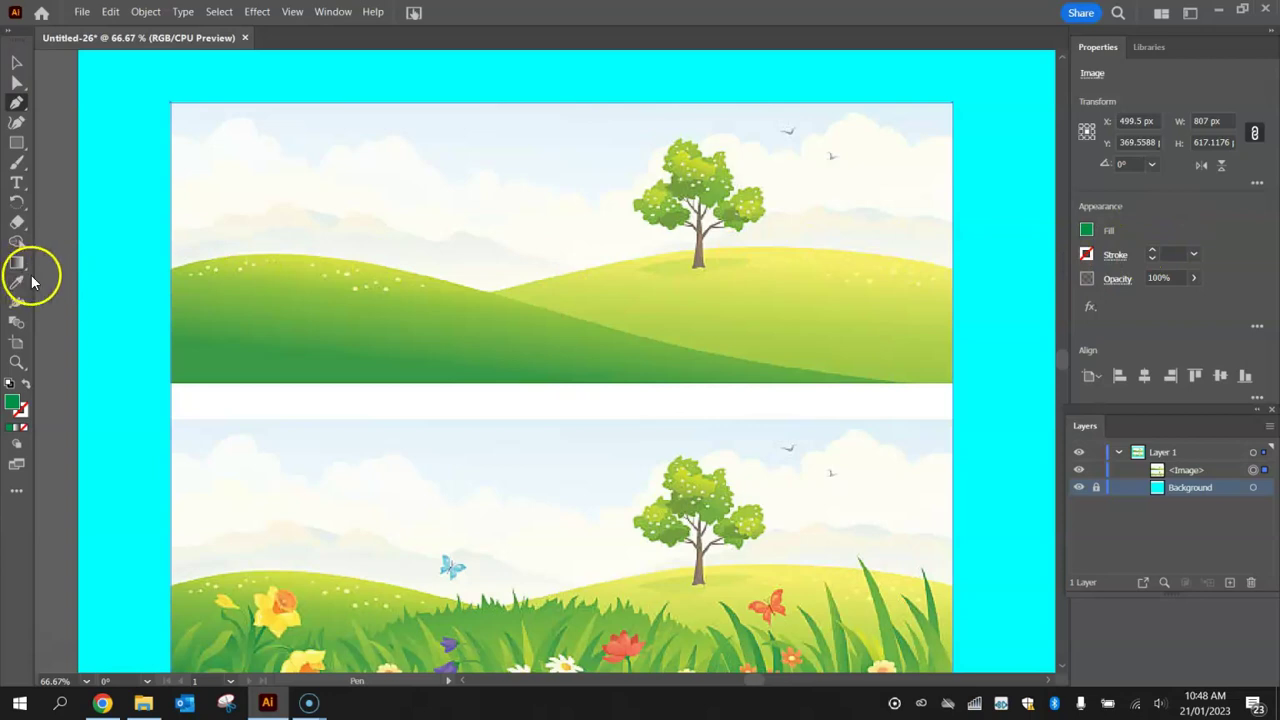
{"action": "left_click", "coordinate": [170, 277]}
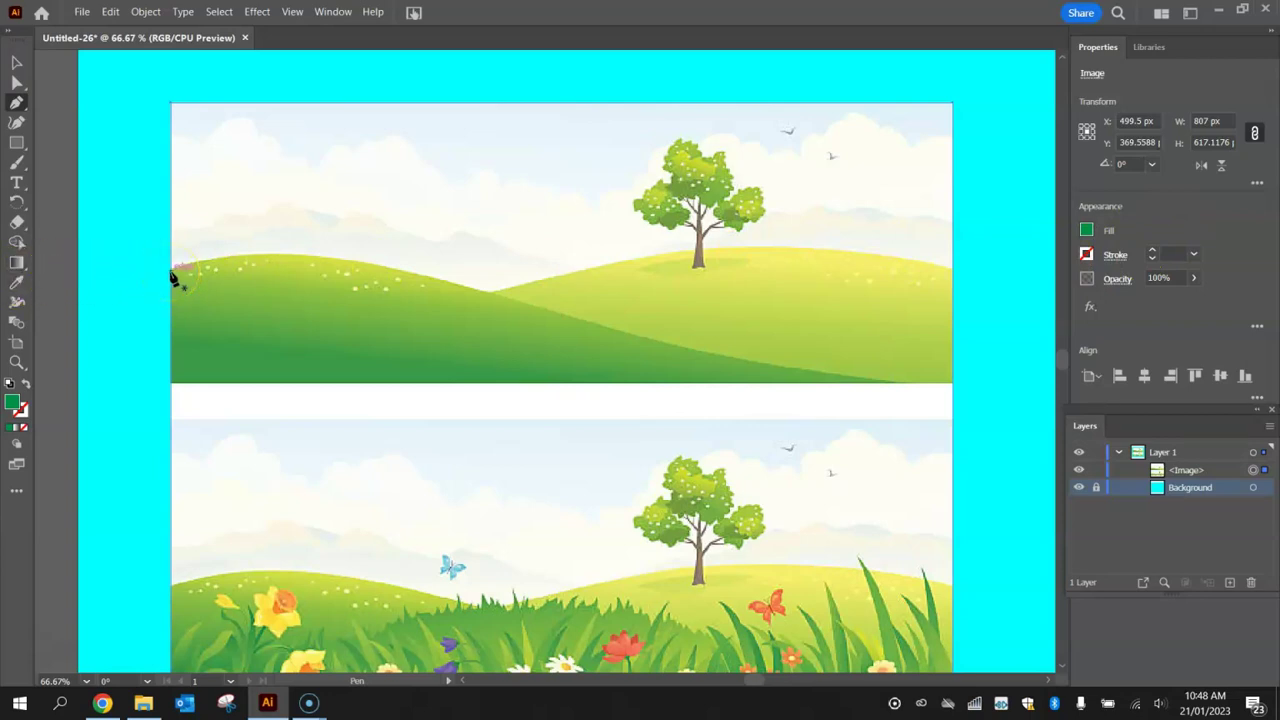
- Place curved Pen anchors from the image's left edge along the left hill to its right edge
{"action": "left_click", "coordinate": [172, 278]}
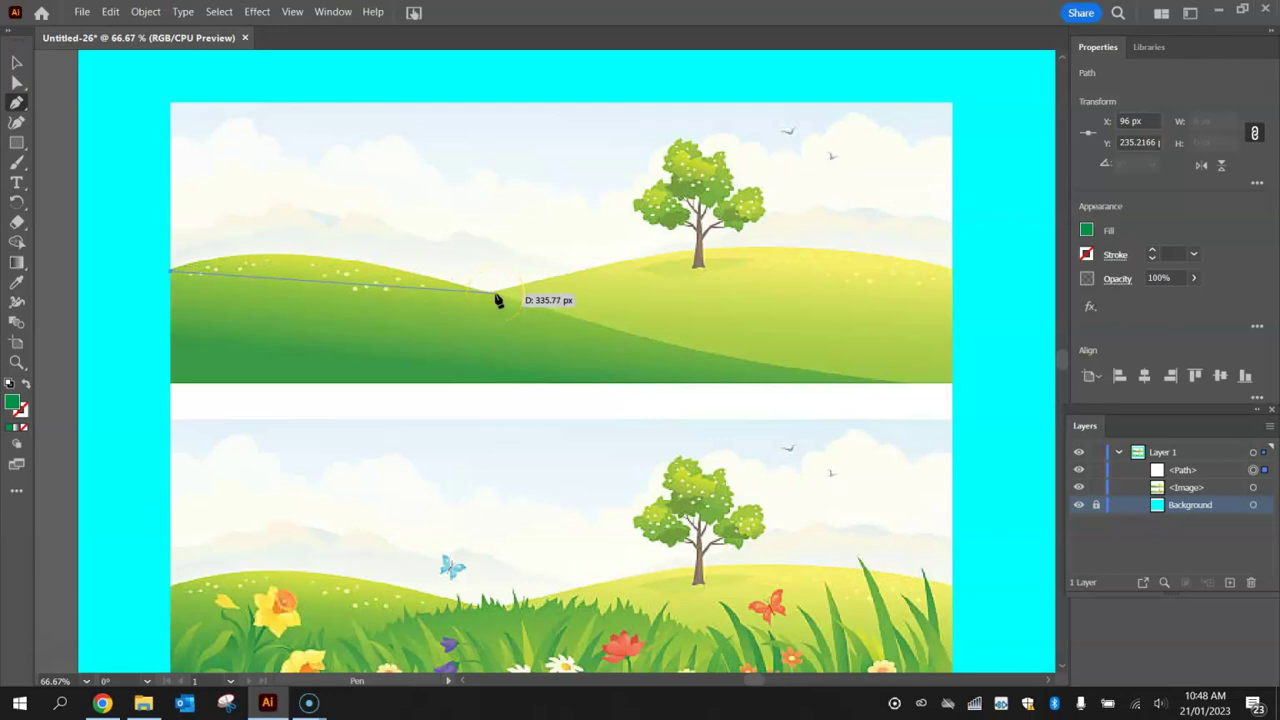
{"action": "left_click_drag", "start_coordinate": [495, 293], "coordinate": [729, 366]}
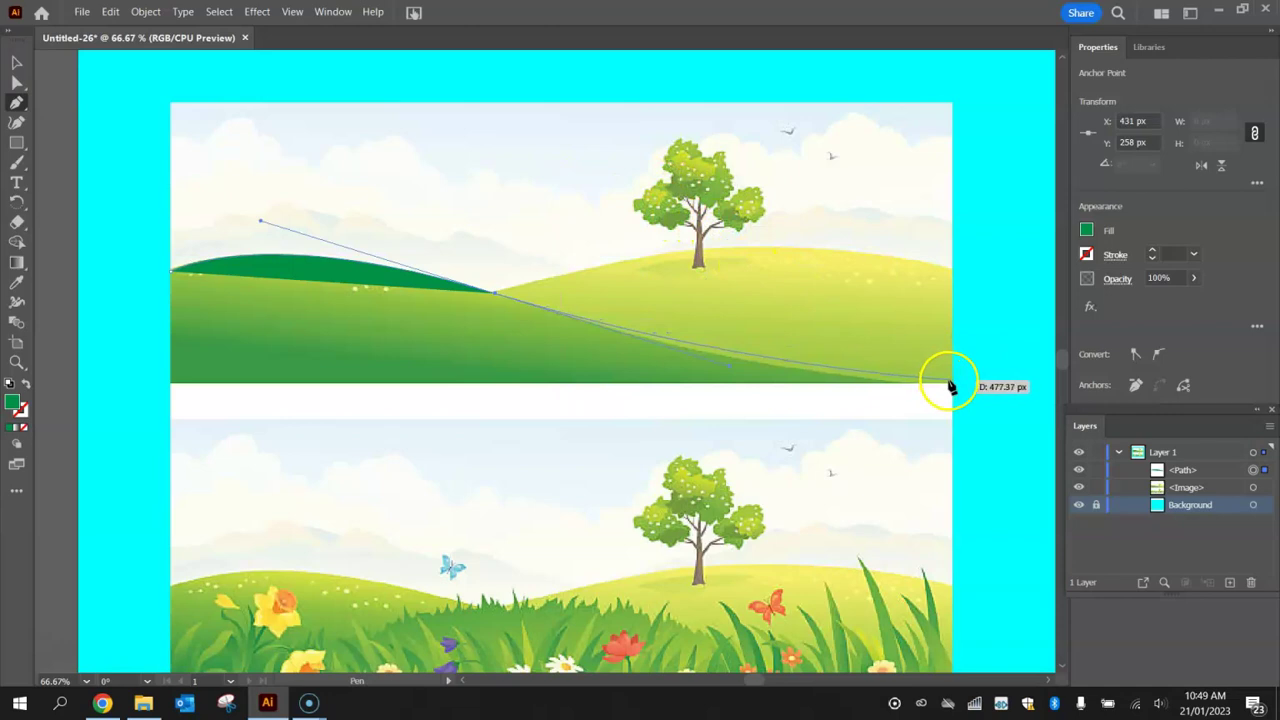
{"action": "left_click_drag", "start_coordinate": [950, 386], "coordinate": [953, 387]}
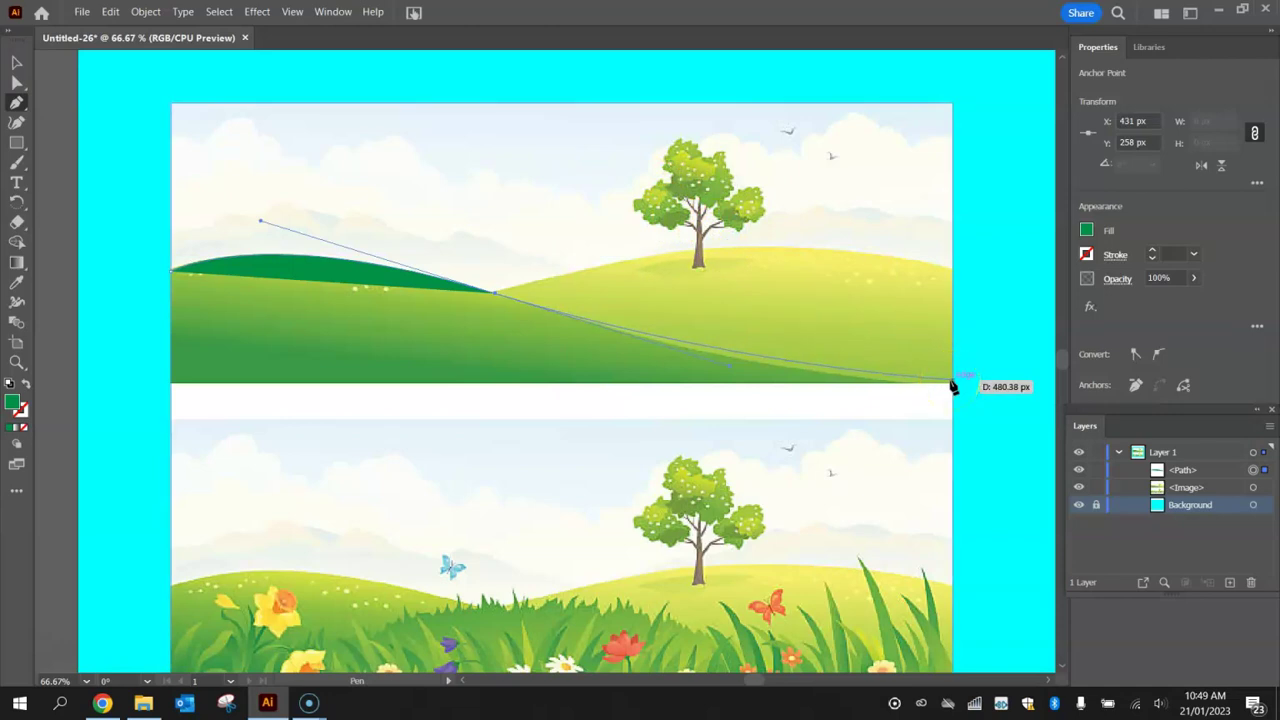
{"action": "scroll", "coordinate": [950, 386], "scroll_direction": "up", "scroll_amount": 1}
{"action": "scroll", "coordinate": [950, 386], "scroll_direction": "up", "scroll_amount": 1}
{"action": "scroll", "coordinate": [950, 386], "scroll_direction": "down", "scroll_amount": 1}
{"action": "mouse_move", "coordinate": [947, 377]}
{"action": "left_mouse_down"}
{"action": "mouse_move", "coordinate": [955, 393]}
{"action": "mouse_move", "coordinate": [962, 377]}
{"action": "left_mouse_up"}
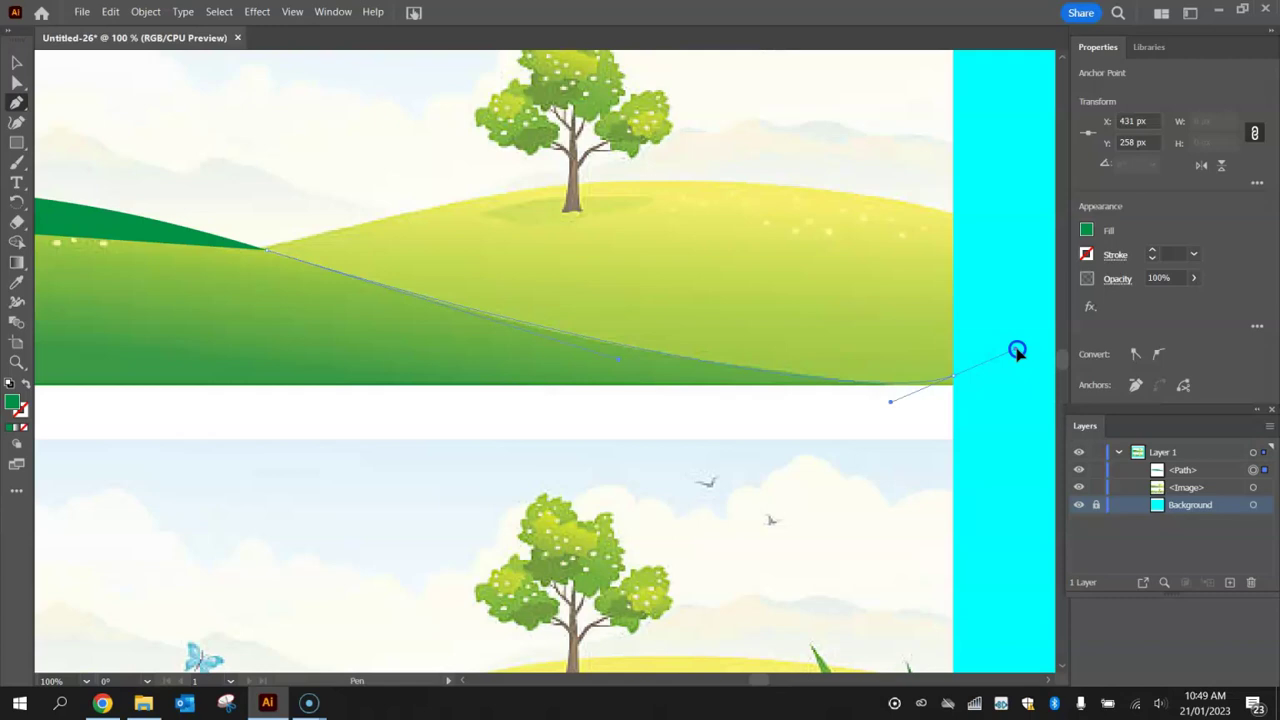
{"action": "left_click_drag", "start_coordinate": [1017, 351], "coordinate": [1016, 352]}
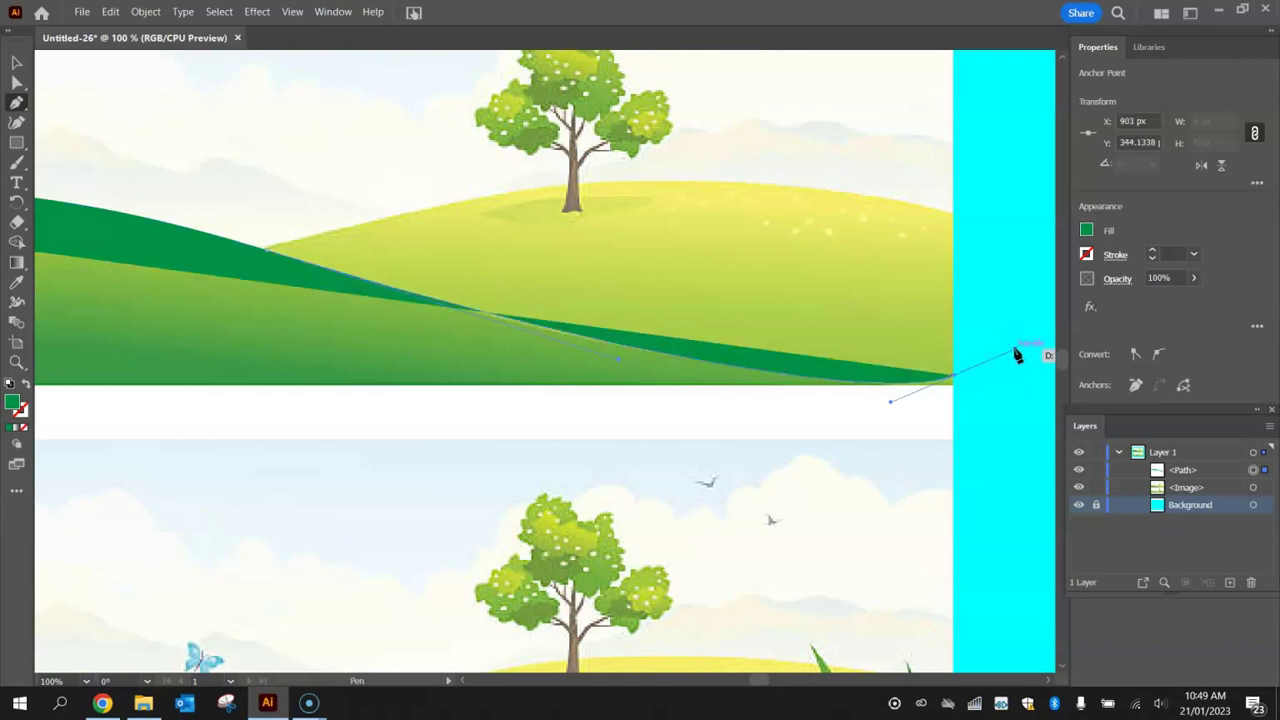
{"action": "left_click_drag", "start_coordinate": [1016, 352], "coordinate": [800, 374]}
- Reshape the curve at the hill's right end and close the path on the first anchor
{"action": "key", "text": "ctrl+plus"}
{"action": "key", "text": "ctrl+plus"}
{"action": "key", "text": "ctrl+plus"}
{"action": "key", "text": "ctrl+minus"}
{"action": "key", "text": "ctrl+minus"}
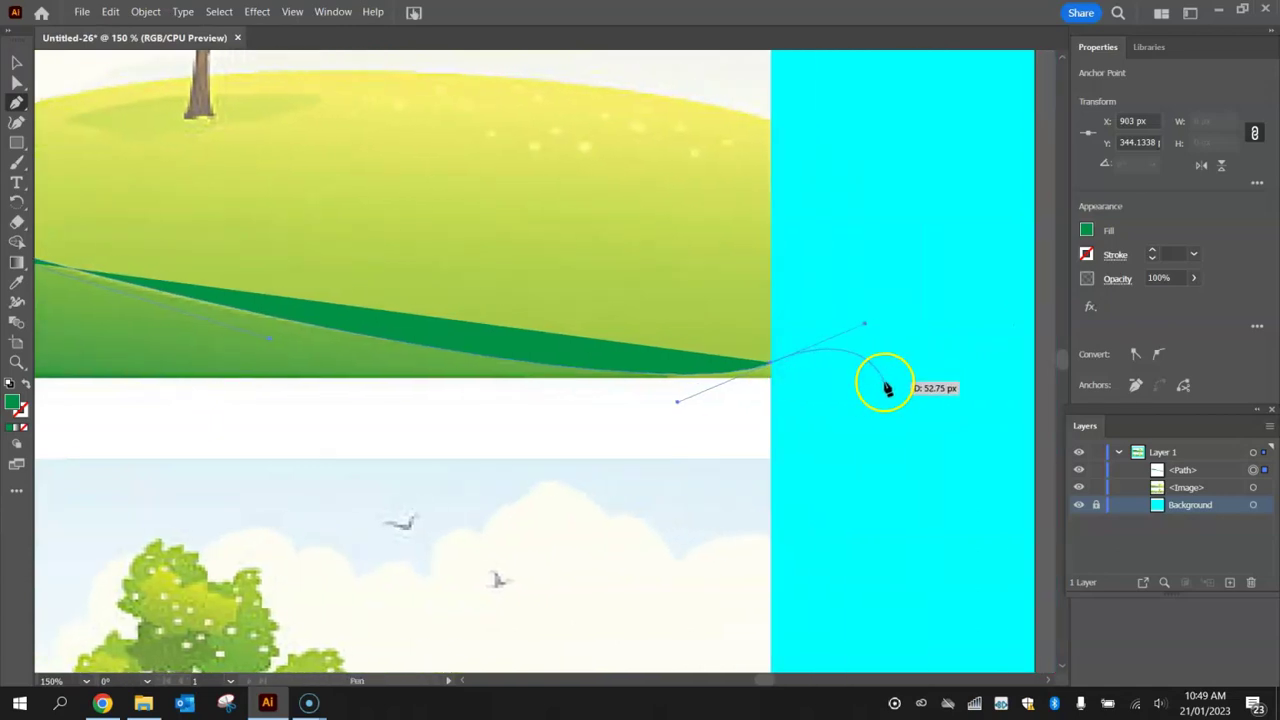
{"action": "key", "text": "alt"}
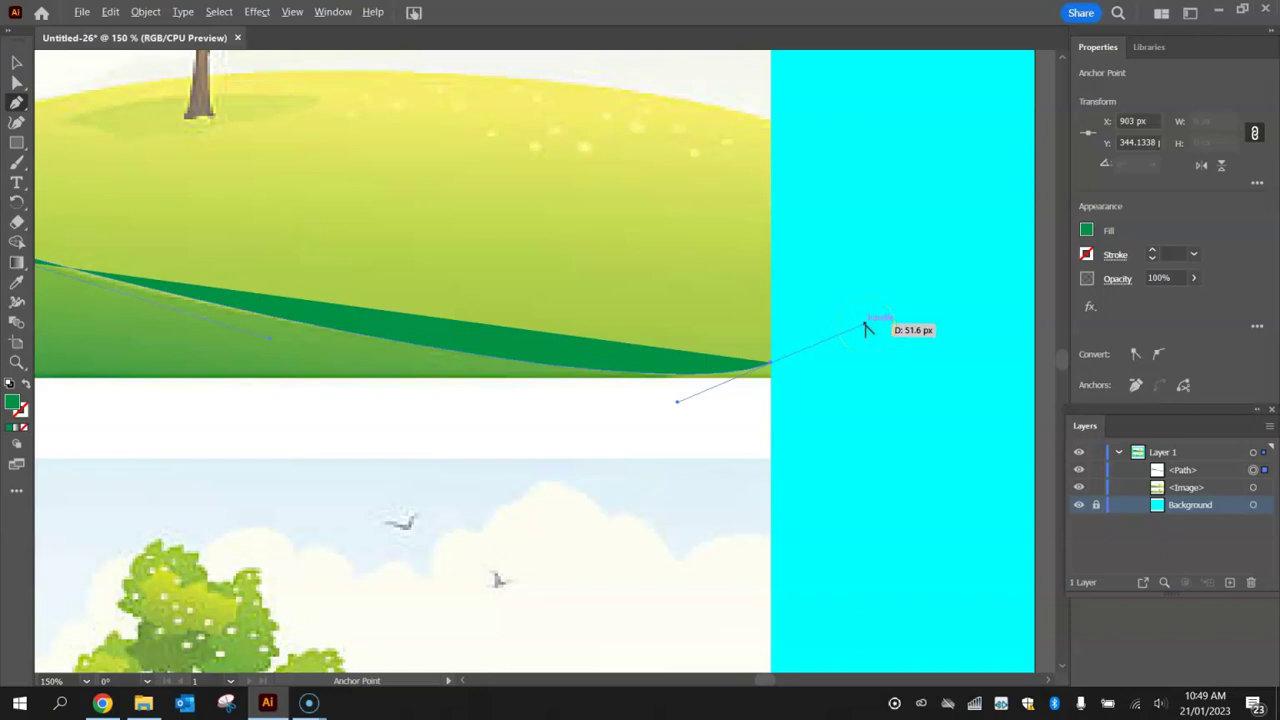
{"action": "left_click_drag", "start_coordinate": [867, 328], "coordinate": [857, 337]}
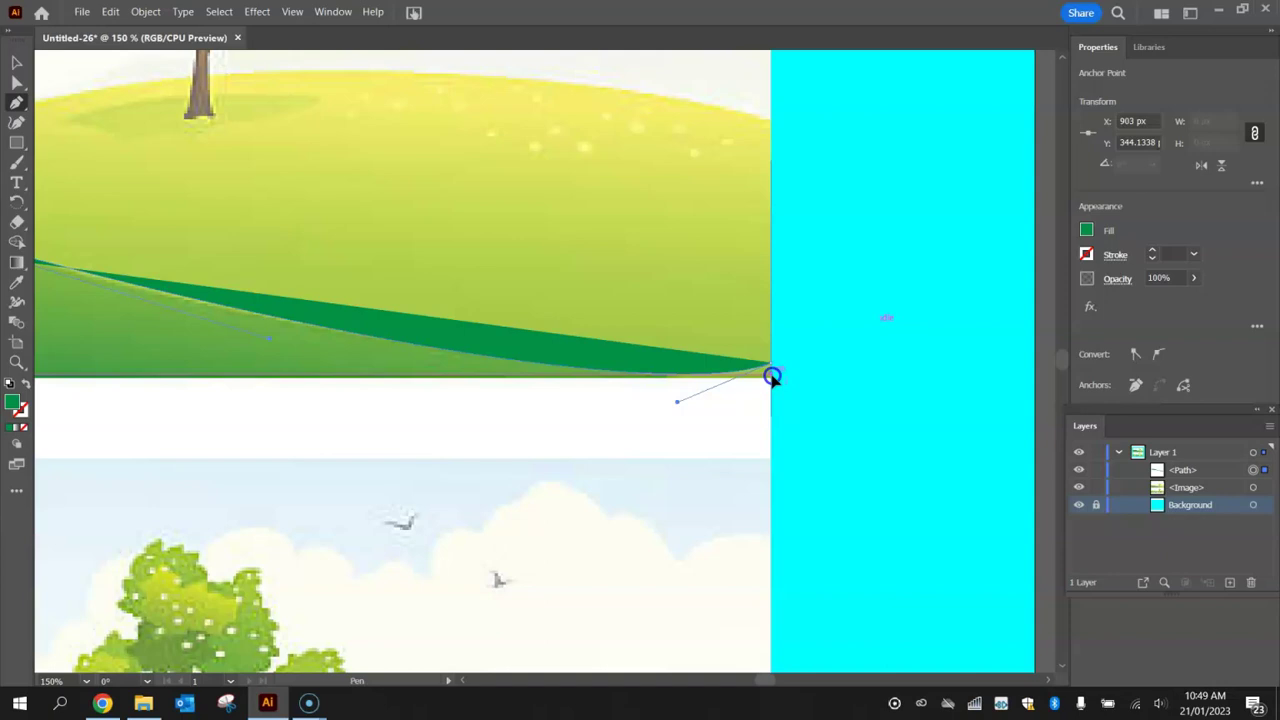
{"action": "left_click", "coordinate": [773, 377]}
{"action": "scroll", "coordinate": [748, 382], "scroll_direction": "up", "scroll_amount": 10}
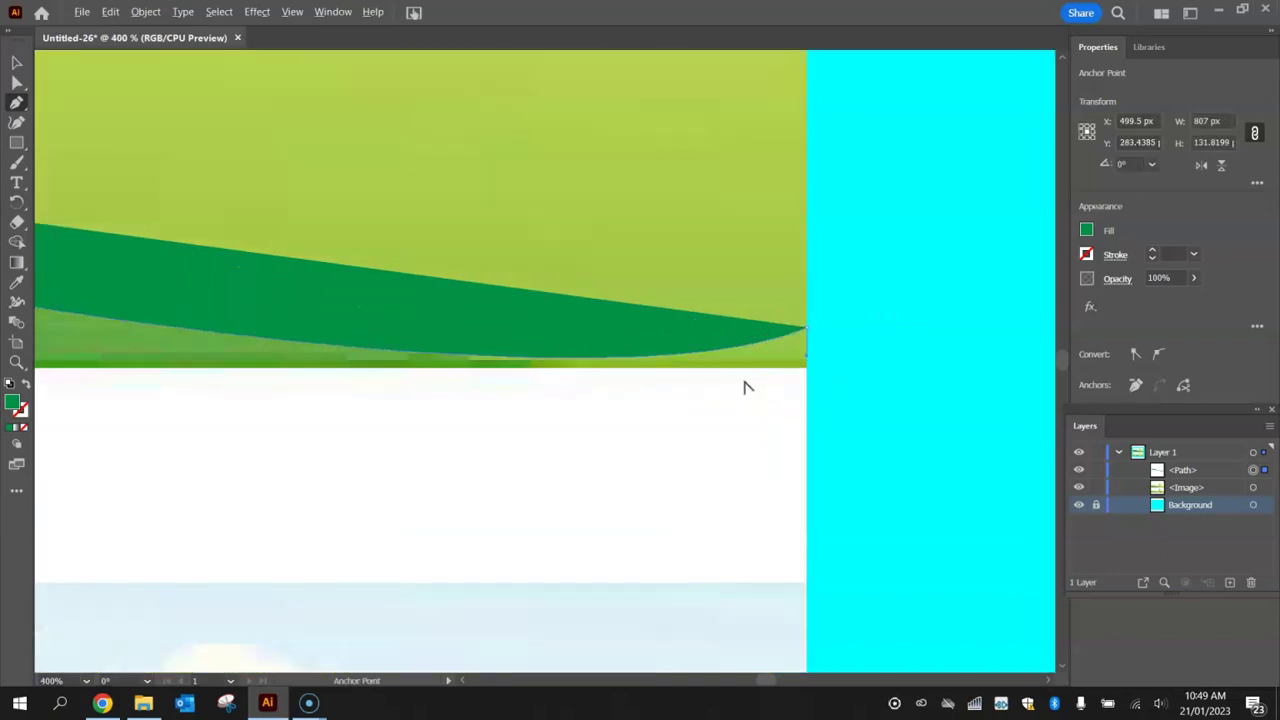
{"action": "left_click_drag", "start_coordinate": [846, 334], "coordinate": [143, 400]}
{"action": "scroll", "coordinate": [876, 372], "scroll_direction": "down", "scroll_amount": 10}
{"action": "scroll", "coordinate": [349, 423], "scroll_direction": "down", "scroll_amount": 4}
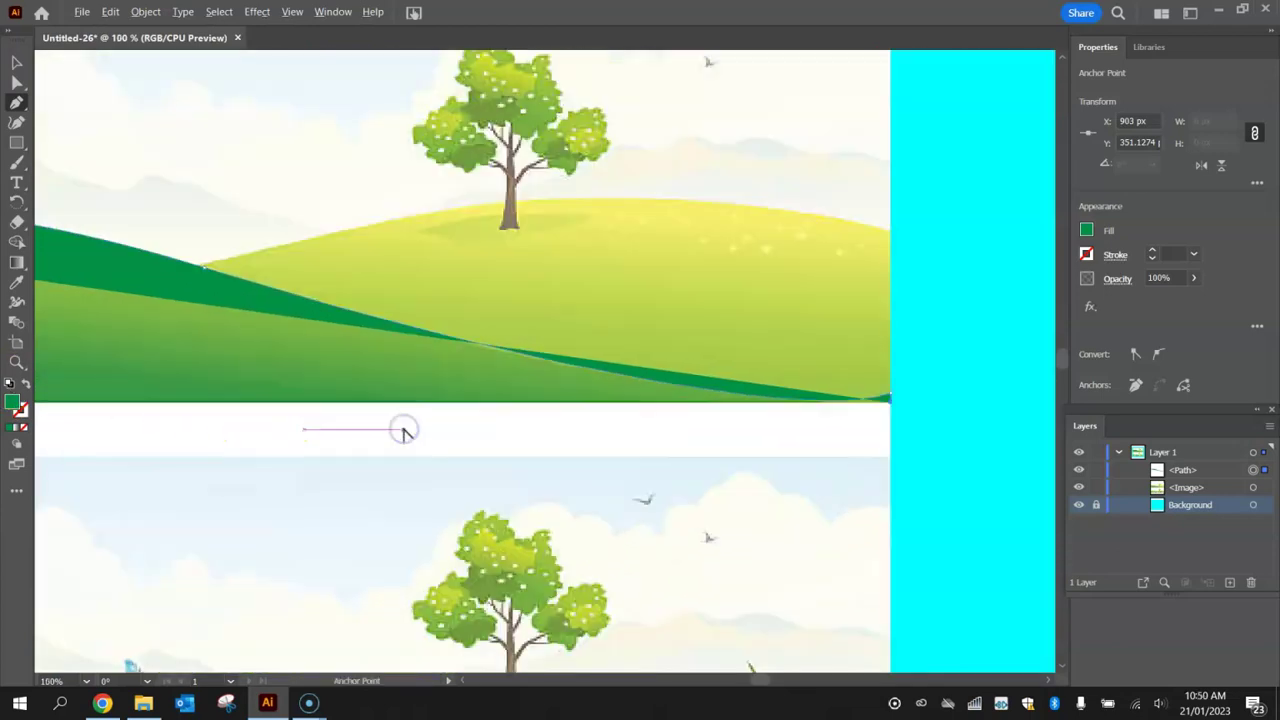
{"action": "scroll", "coordinate": [404, 432], "scroll_direction": "down", "scroll_amount": 3}
{"action": "left_click_drag", "start_coordinate": [320, 434], "coordinate": [226, 426]}
{"action": "scroll", "coordinate": [586, 449], "scroll_direction": "up", "scroll_amount": 1}
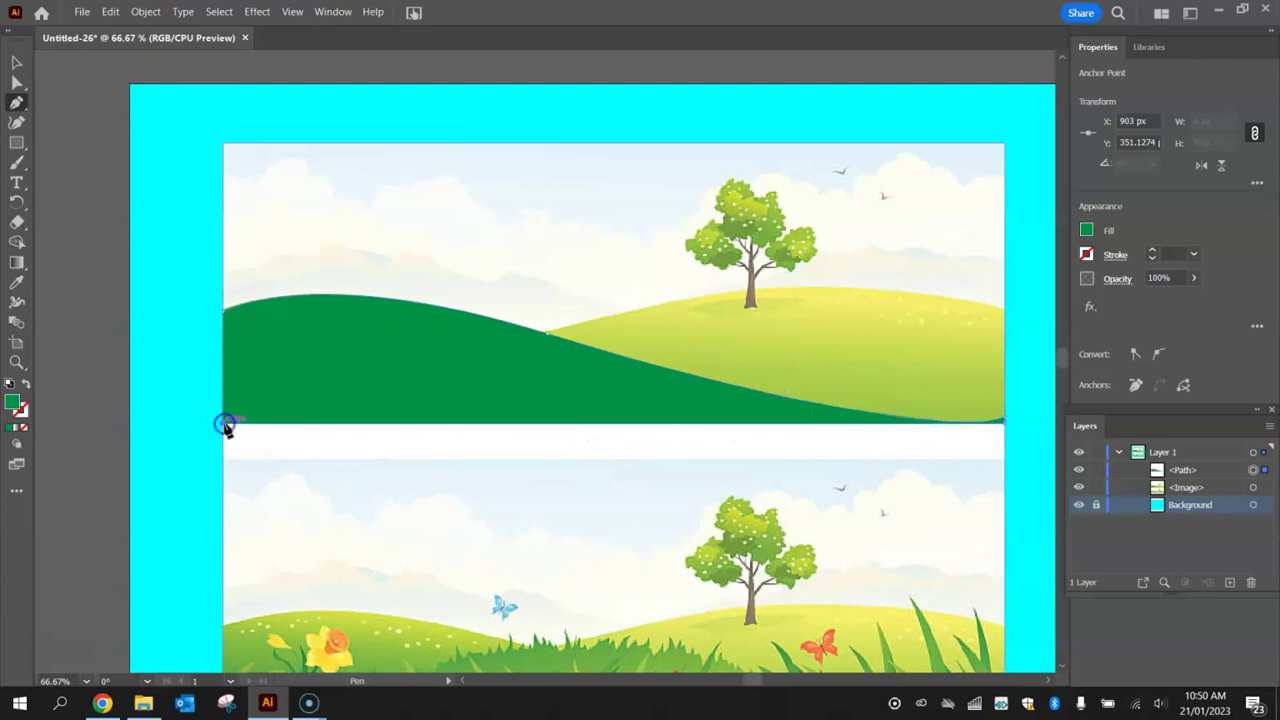
{"action": "left_click", "coordinate": [225, 314], "text": "ctrl"}
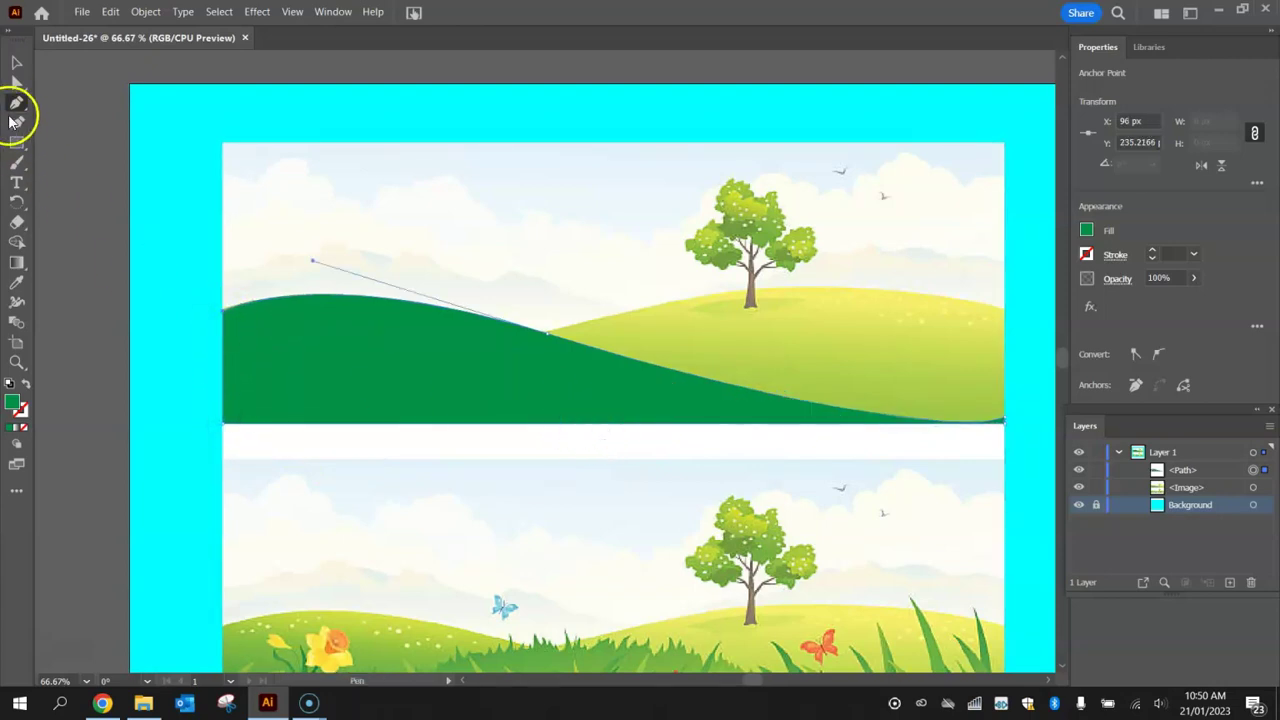
- Deselect the hill and hide the reference <Image> layer
{"action": "left_click", "coordinate": [15, 63]}
{"action": "left_click", "coordinate": [112, 203]}
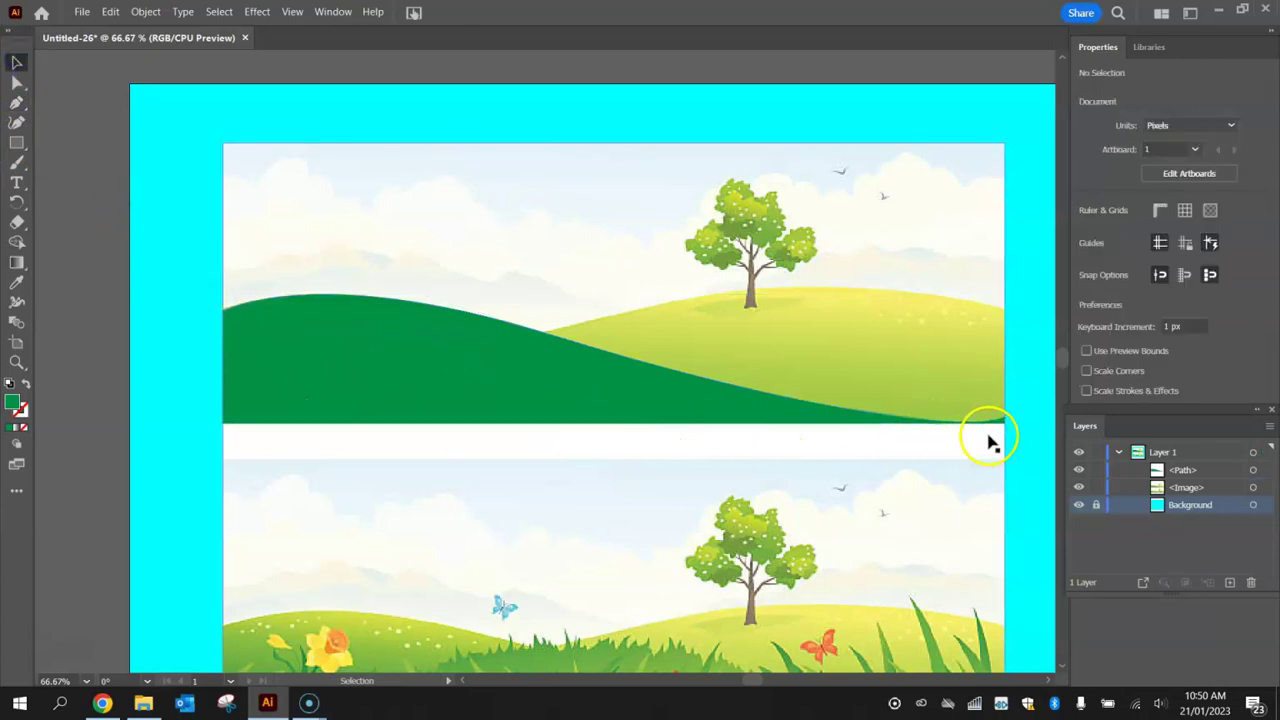
{"action": "left_click", "coordinate": [1185, 488]}
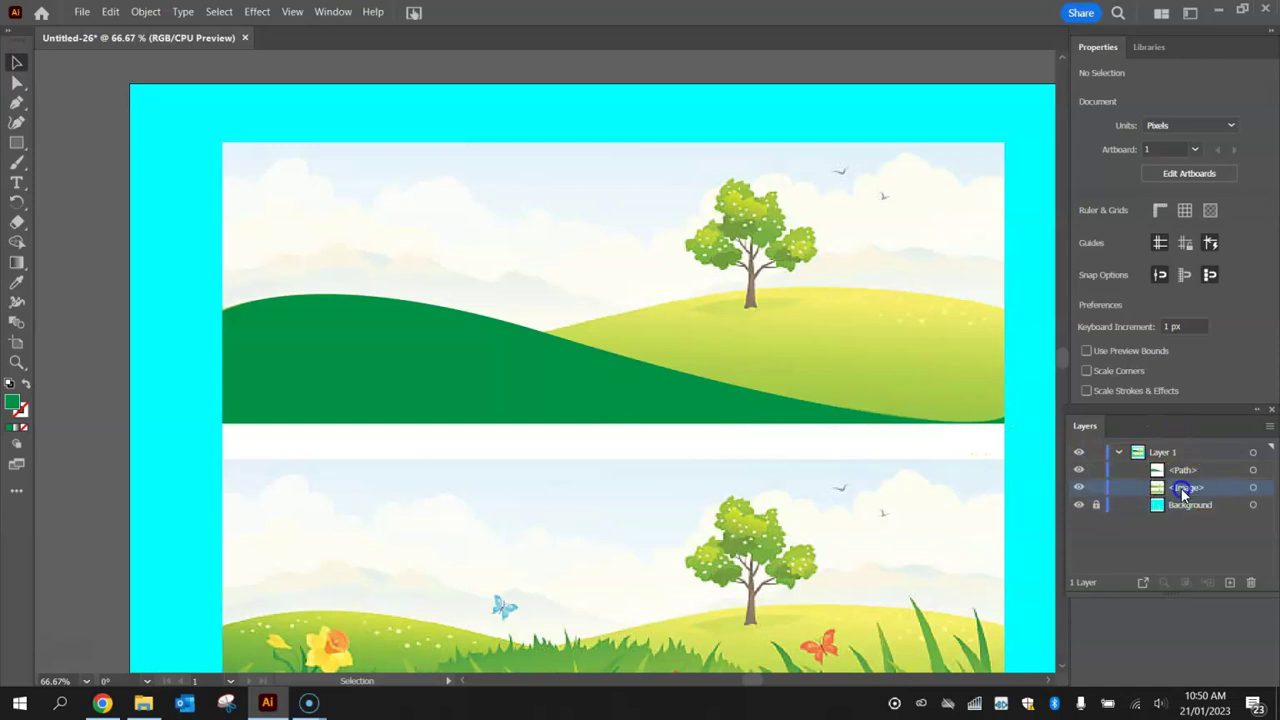
{"action": "left_click", "coordinate": [1079, 488]}
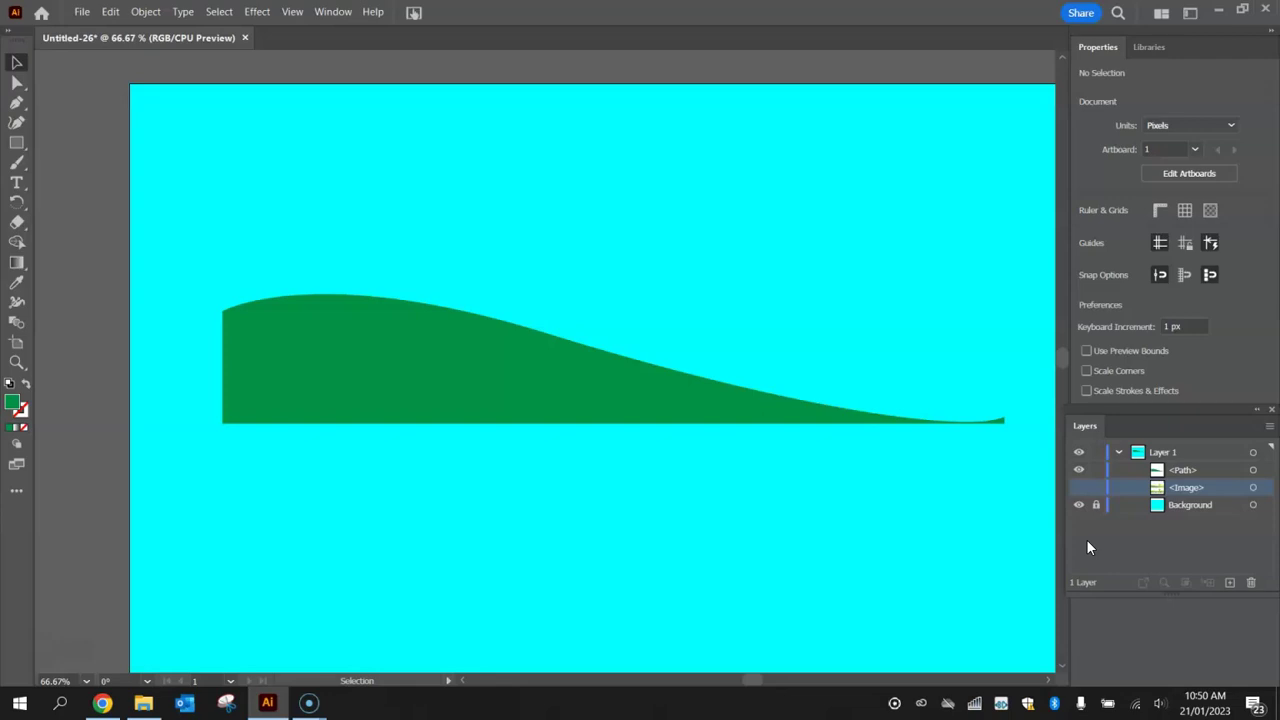
- Try raising the hill's hump with Direct Selection, then undo it and deselect
{"action": "left_click", "coordinate": [16, 82]}
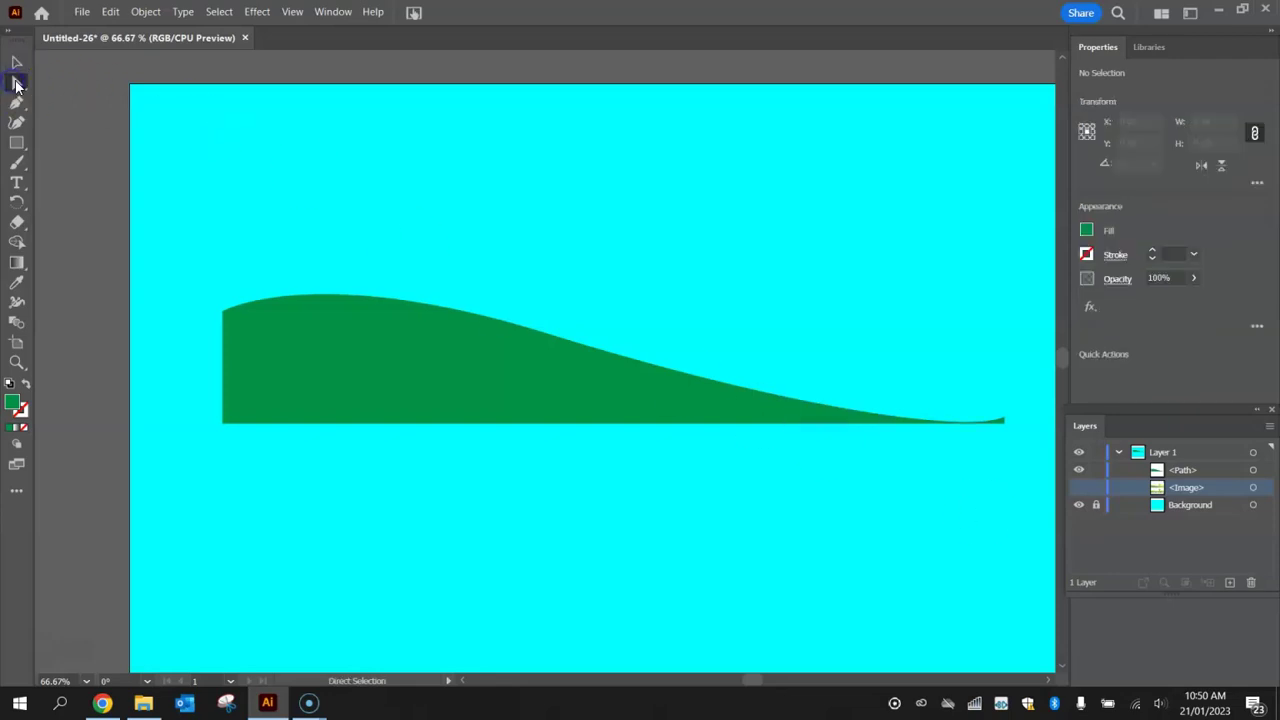
{"action": "left_click", "coordinate": [334, 357]}
{"action": "left_click", "coordinate": [225, 311]}
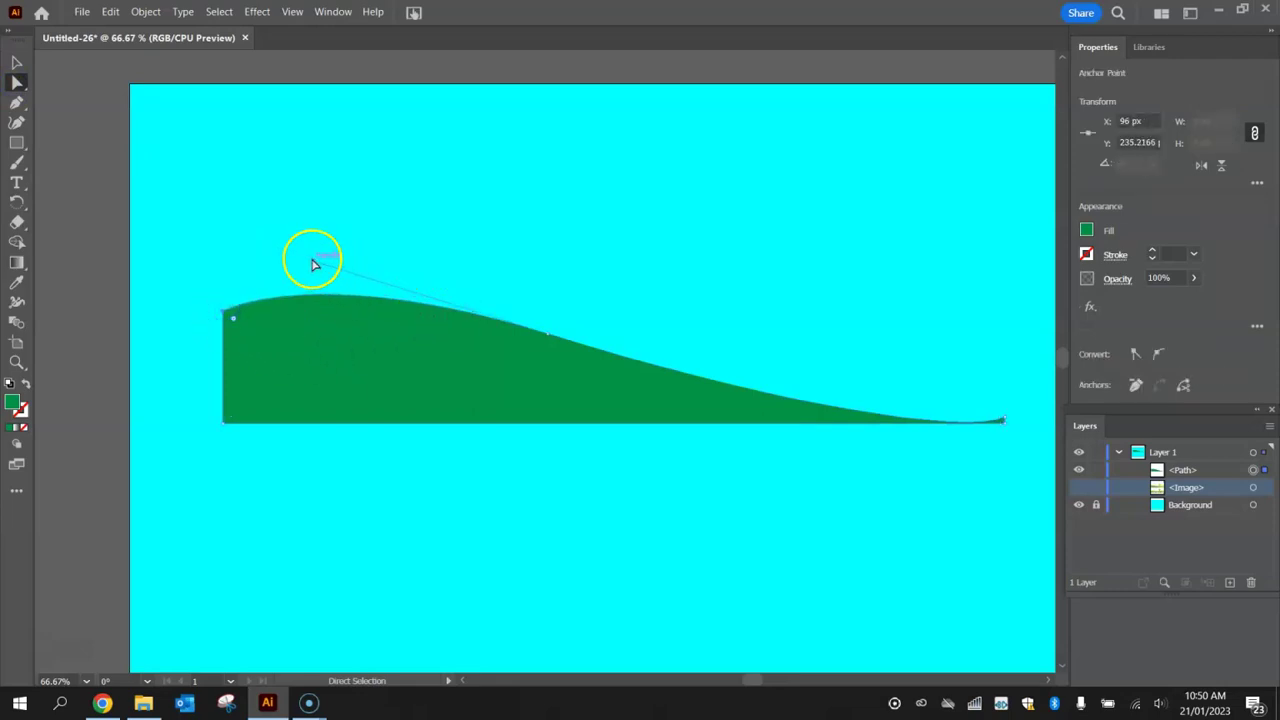
{"action": "left_click_drag", "start_coordinate": [314, 261], "coordinate": [335, 279]}
{"action": "key", "text": "ctrl"}
{"action": "key", "text": "ctrl+z"}
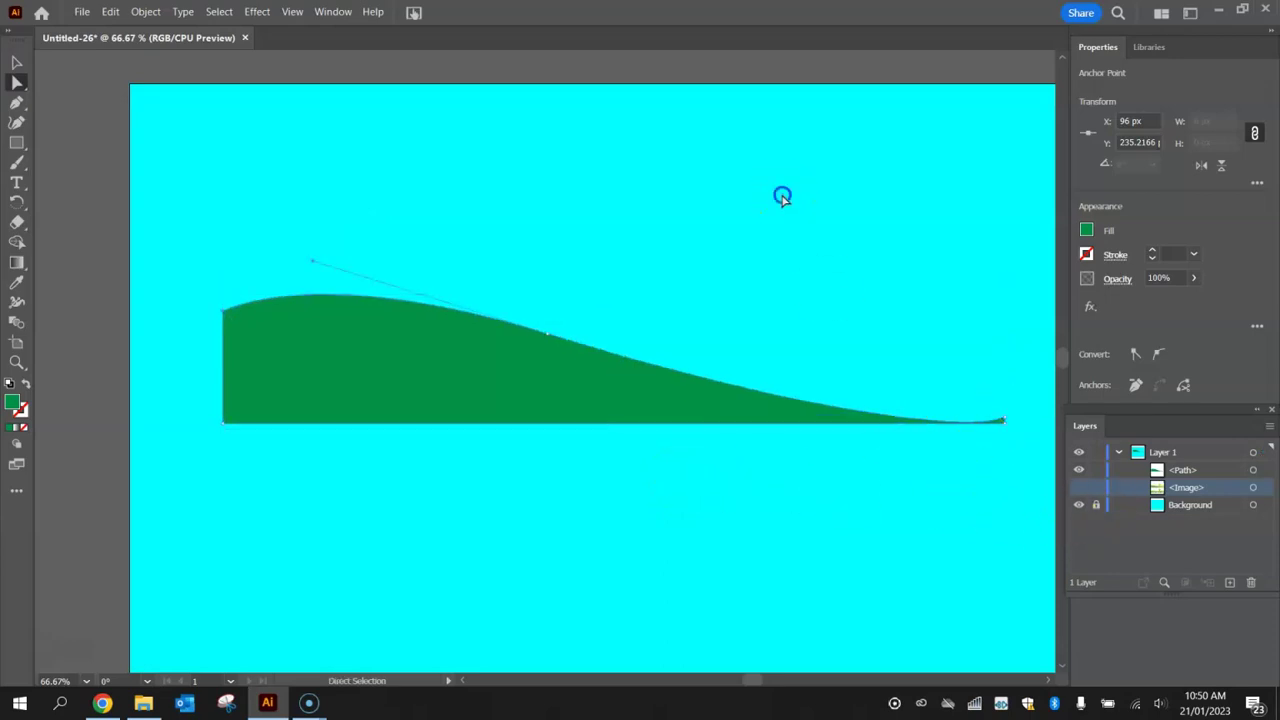
{"action": "left_click", "coordinate": [780, 194]}
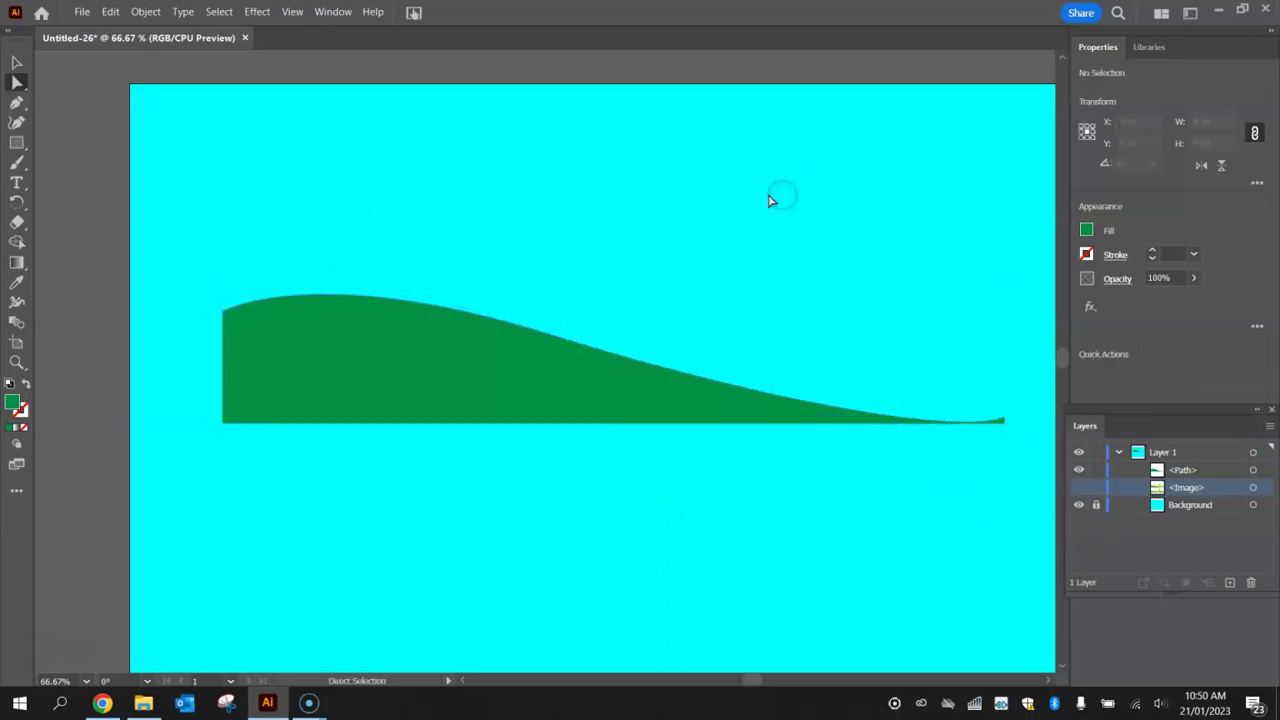
- Show the reference image again and set a light yellow-green fill for the Pen tool
{"action": "left_click", "coordinate": [1079, 487]}
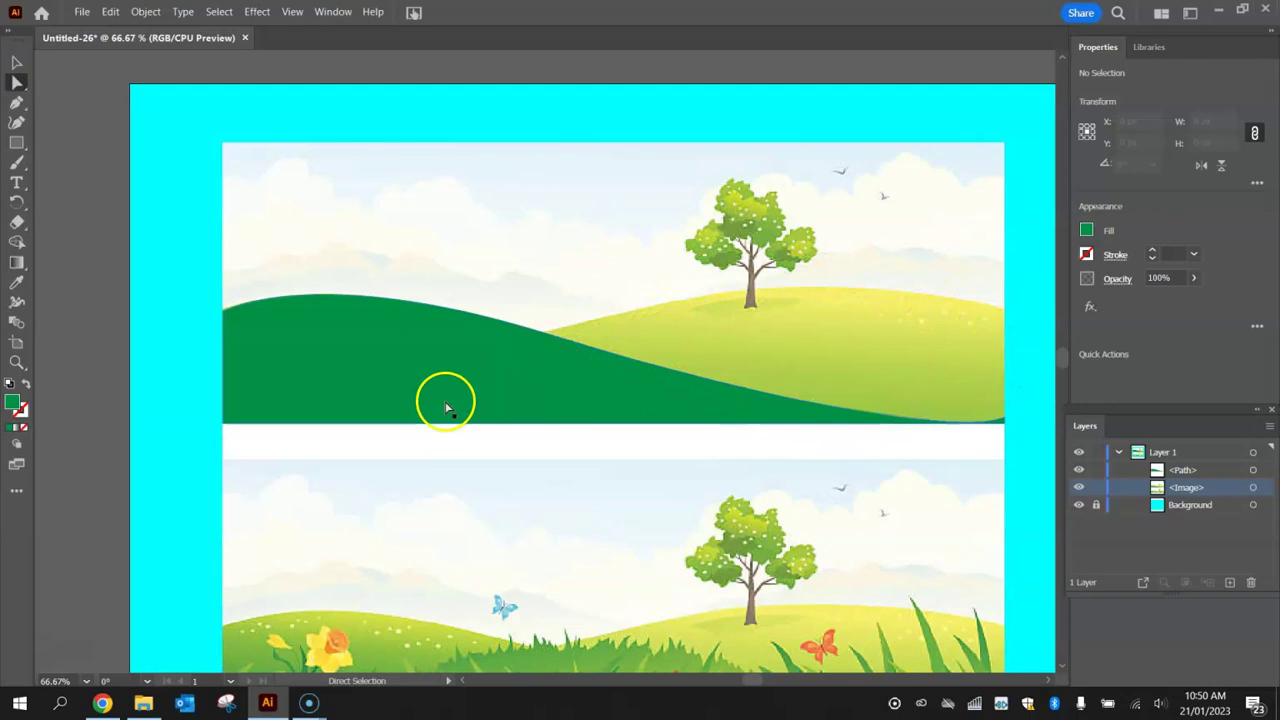
{"action": "left_click", "coordinate": [17, 102]}
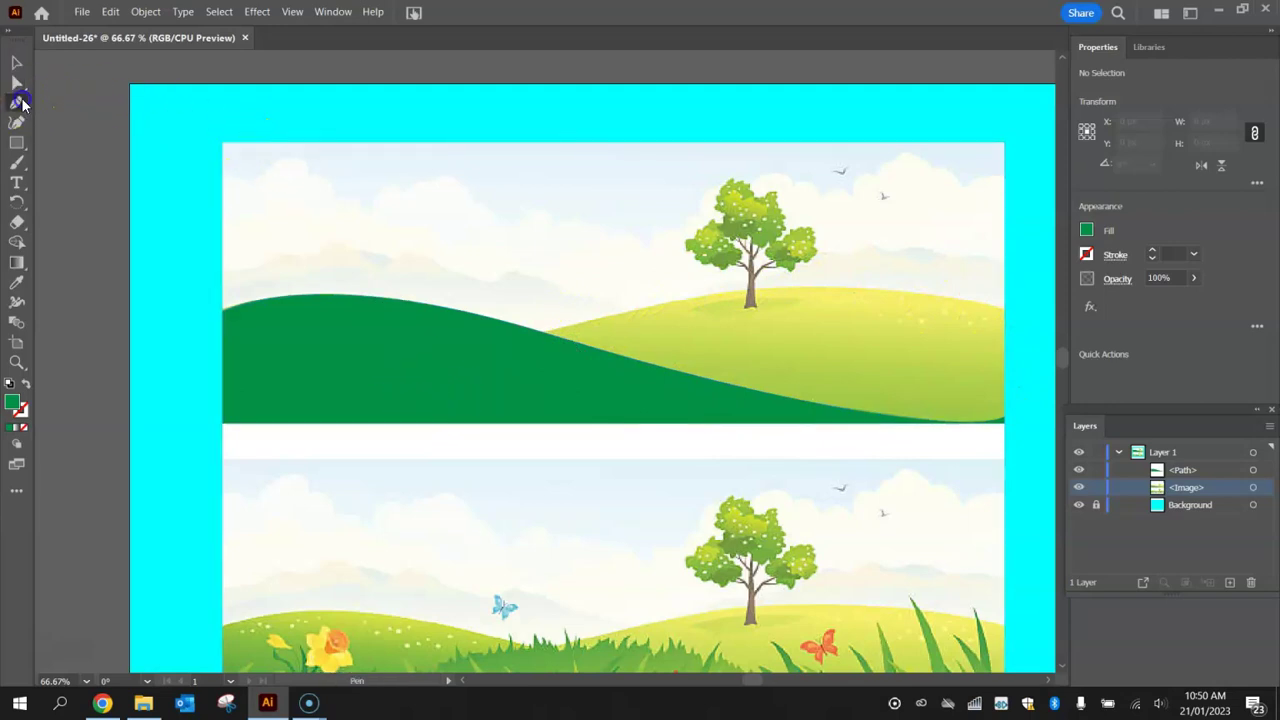
{"action": "left_click", "coordinate": [1088, 232]}
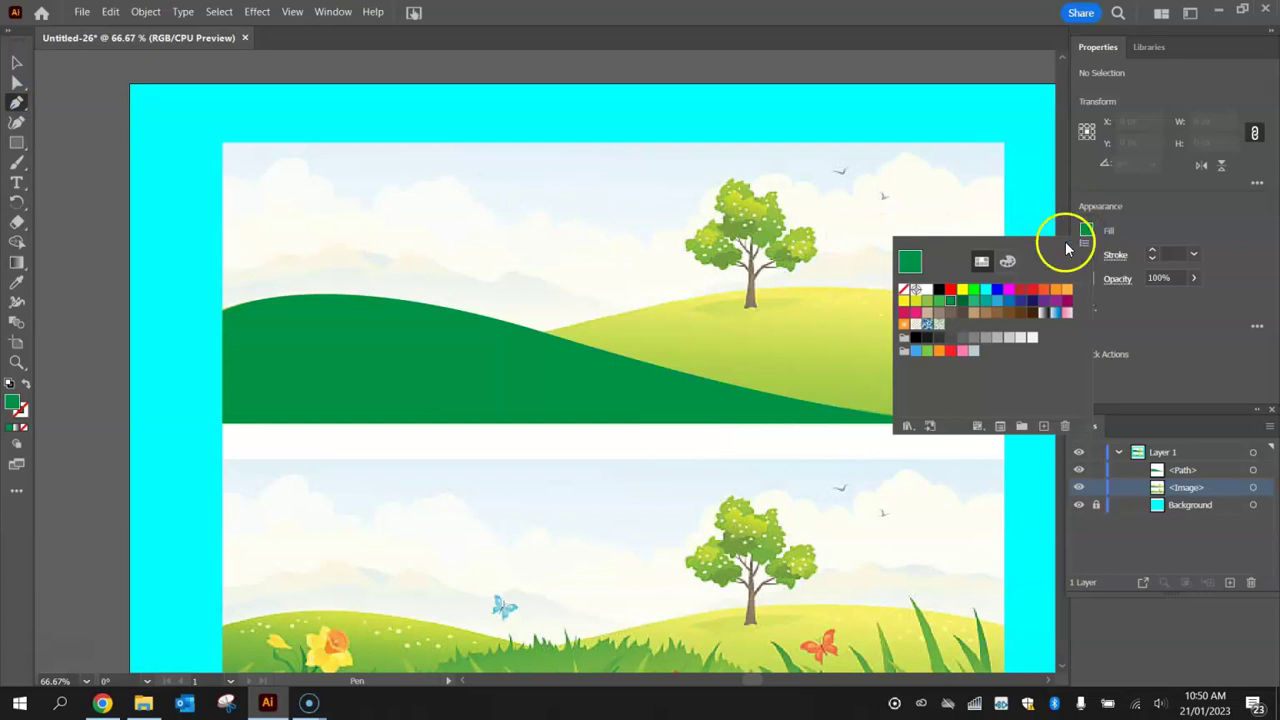
{"action": "left_click", "coordinate": [927, 301]}
{"action": "left_click", "coordinate": [1148, 207]}
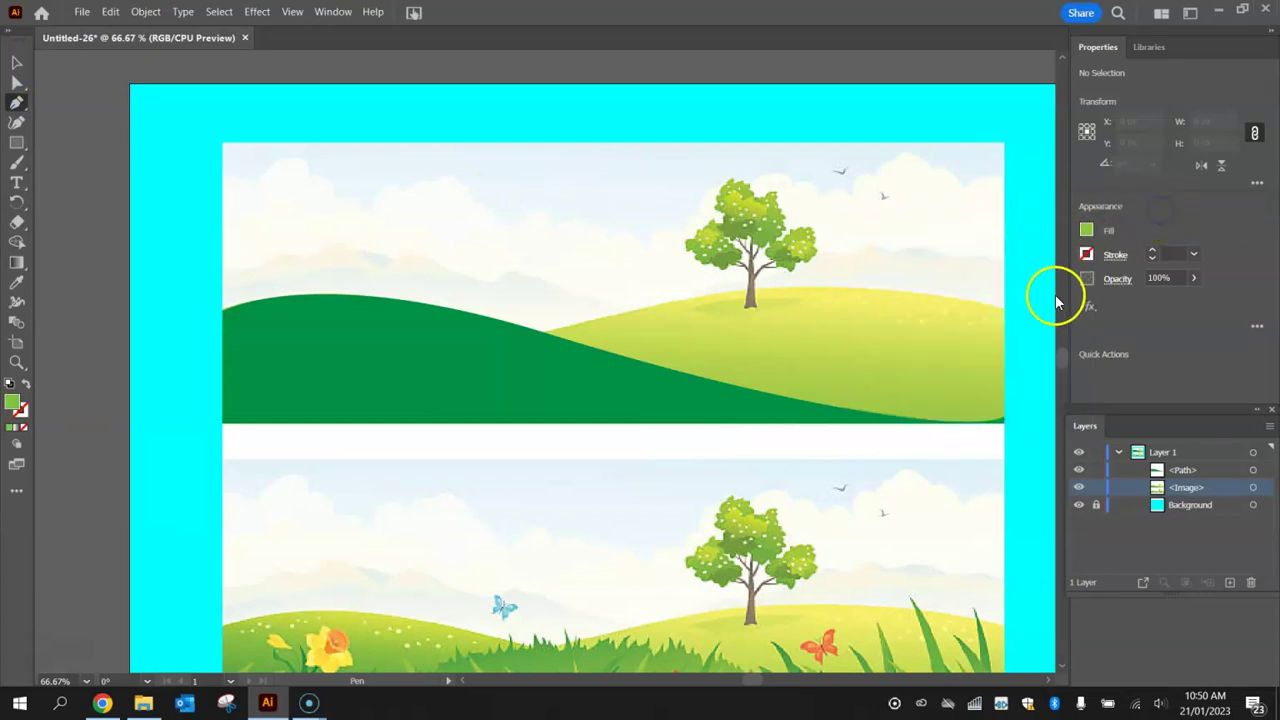
- Trace curved anchors along the right hill from the image's right edge to where the hills meet
{"action": "left_click", "coordinate": [1004, 312]}
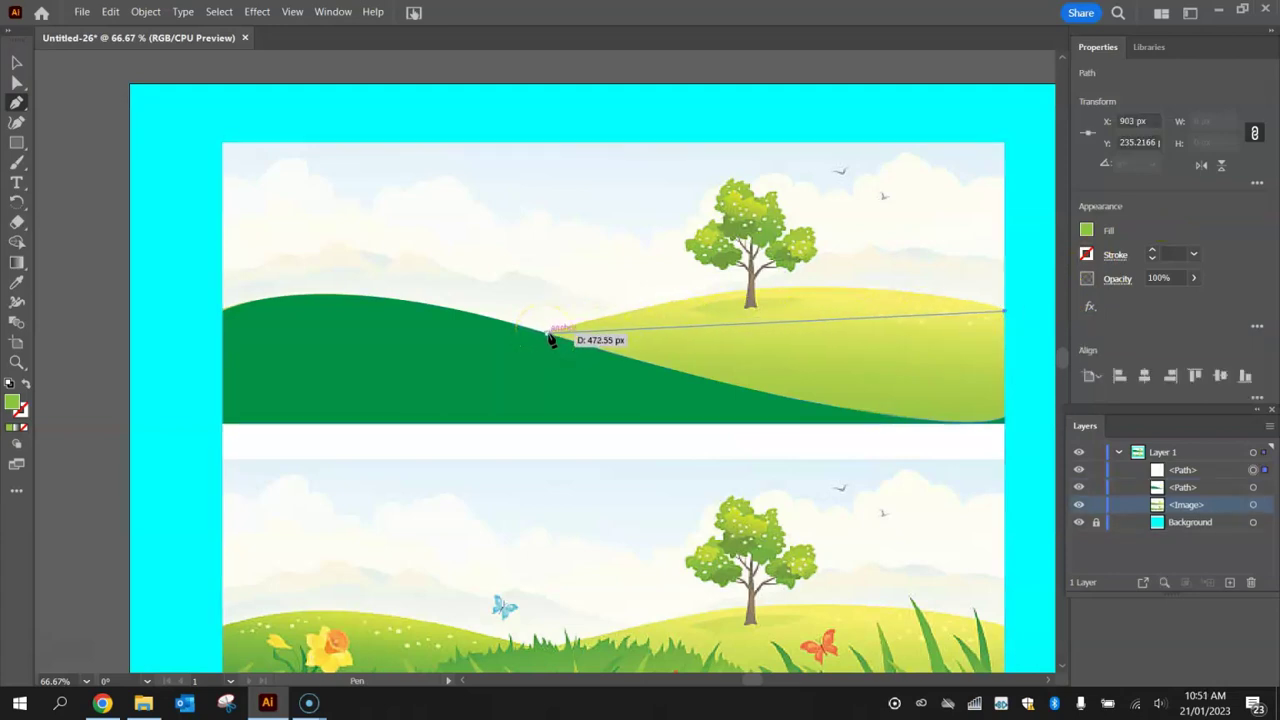
{"action": "left_click_drag", "start_coordinate": [545, 333], "coordinate": [269, 430]}
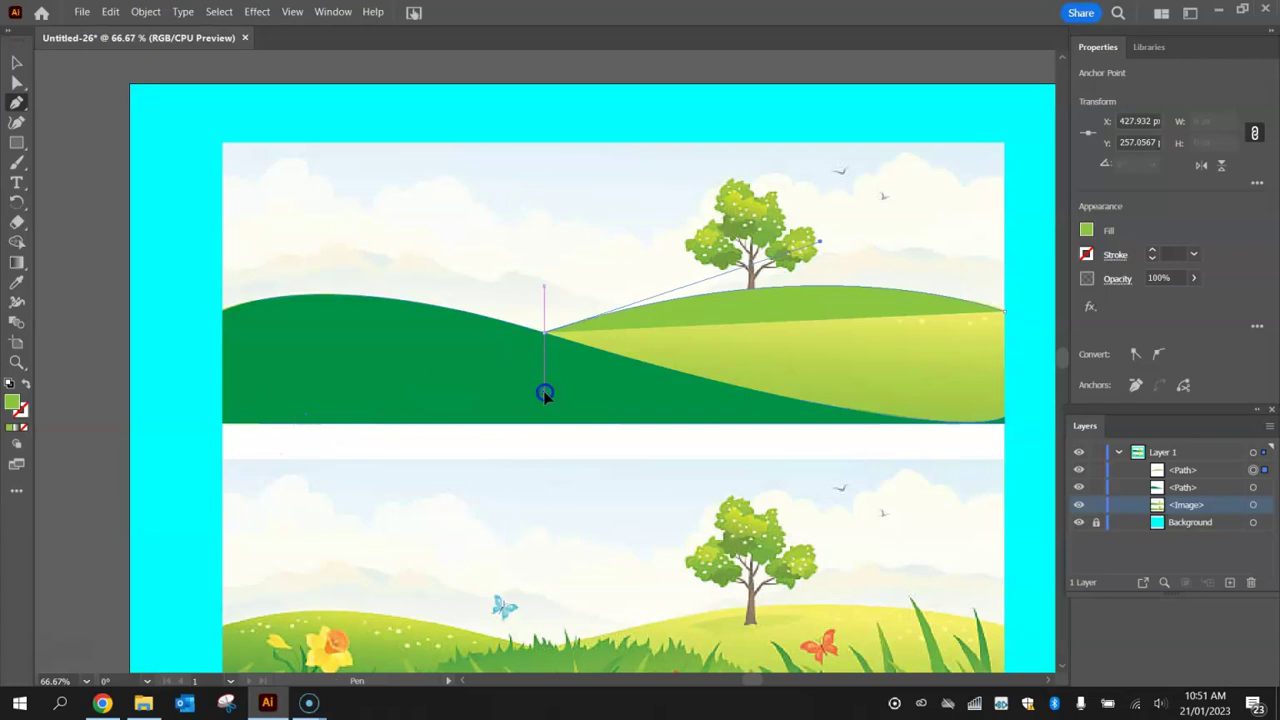
{"action": "left_click_drag", "start_coordinate": [541, 390], "coordinate": [1004, 423]}
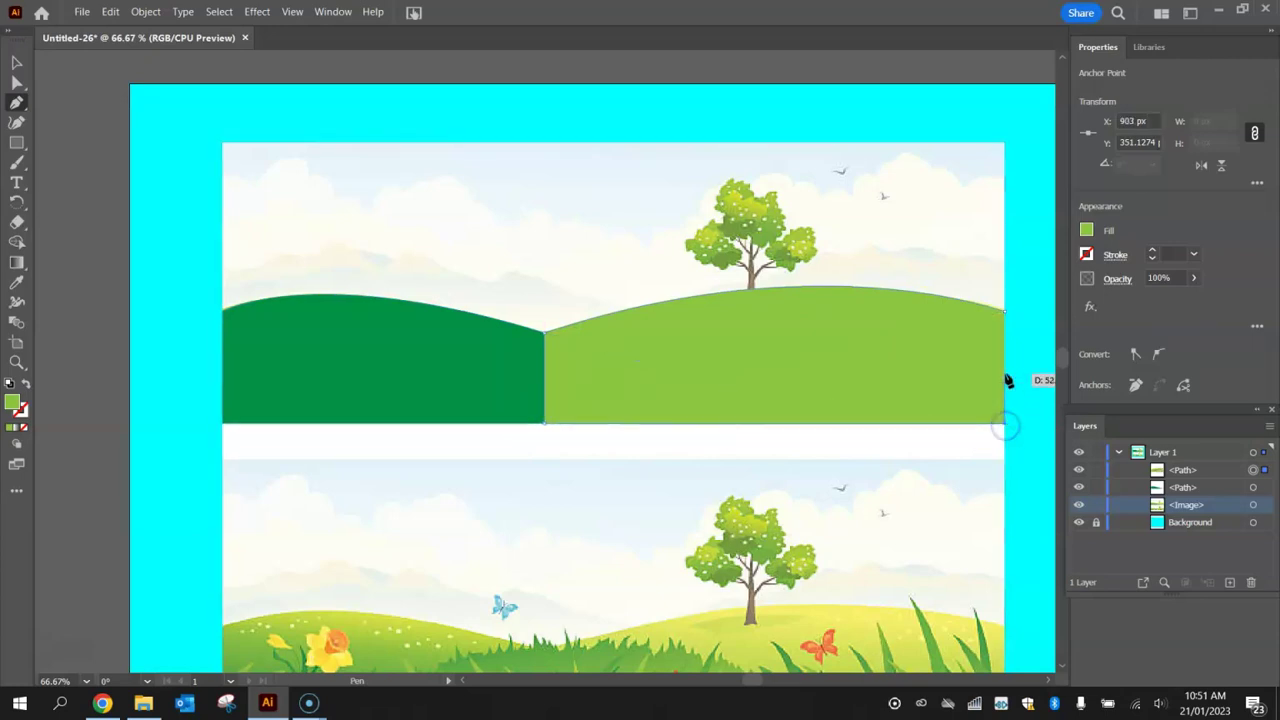
- Close the light green hill and move its path below the dark green hill in Layers
{"action": "left_click", "coordinate": [1006, 314]}
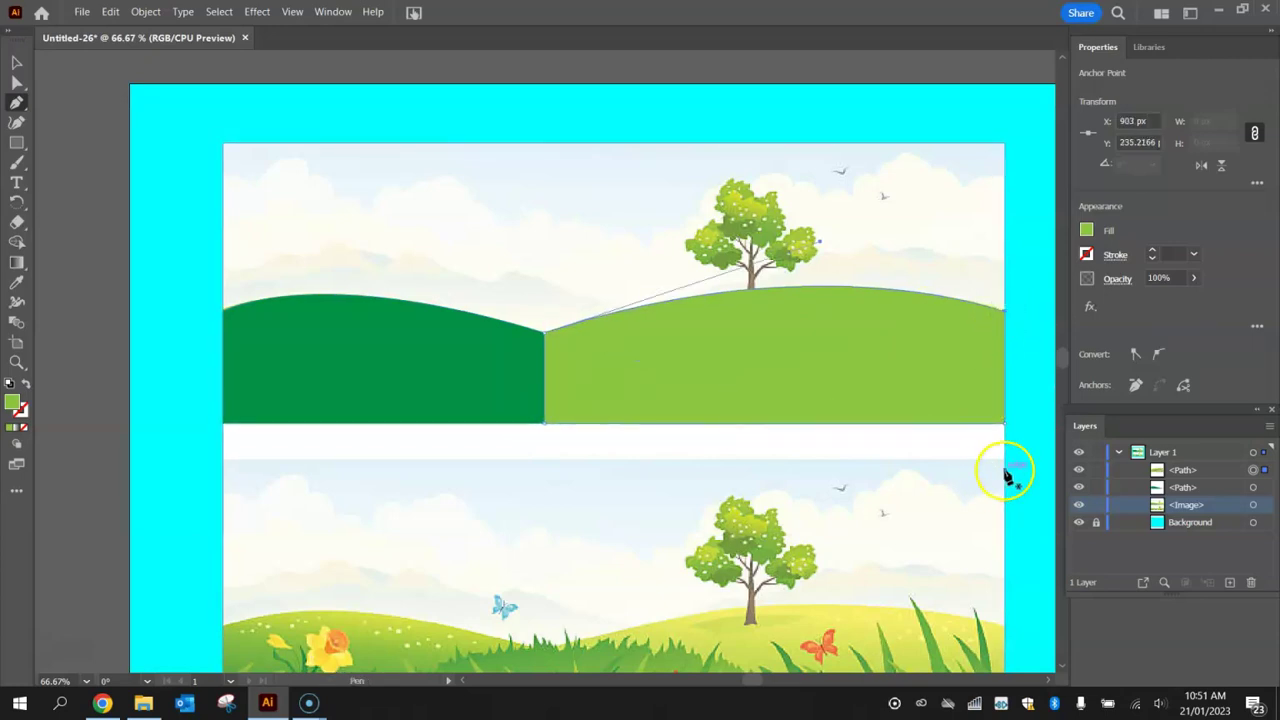
{"action": "left_click", "coordinate": [16, 61]}
{"action": "left_click", "coordinate": [632, 232]}
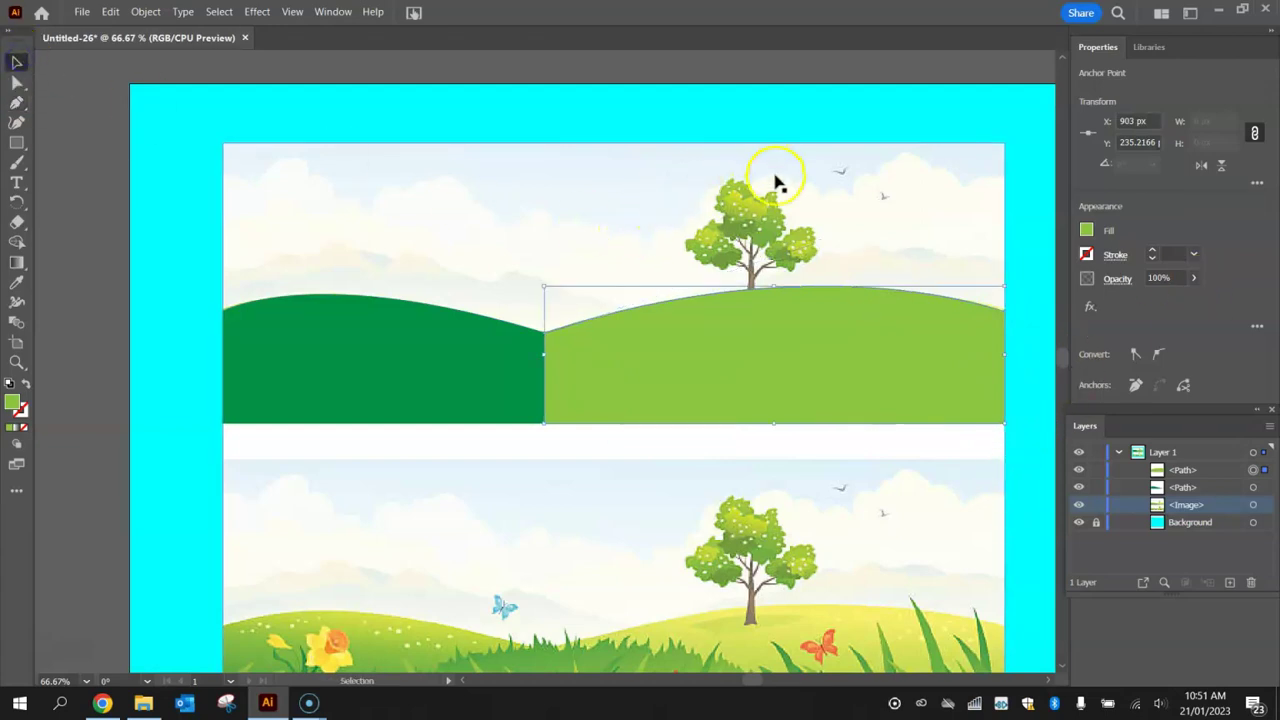
{"action": "left_click", "coordinate": [1184, 471]}
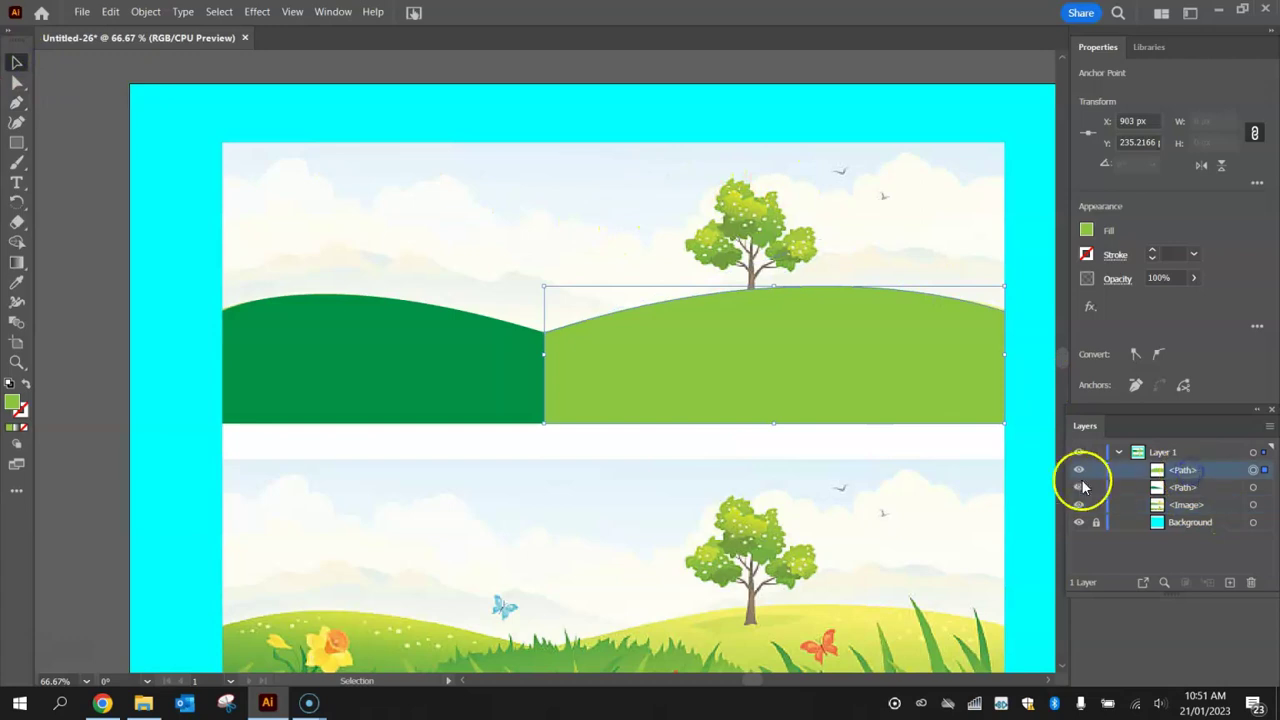
{"action": "left_click", "coordinate": [1079, 470]}
{"action": "left_click", "coordinate": [1079, 470]}
{"action": "left_click", "coordinate": [1188, 472]}
{"action": "left_click_drag", "start_coordinate": [1190, 474], "coordinate": [1190, 506]}
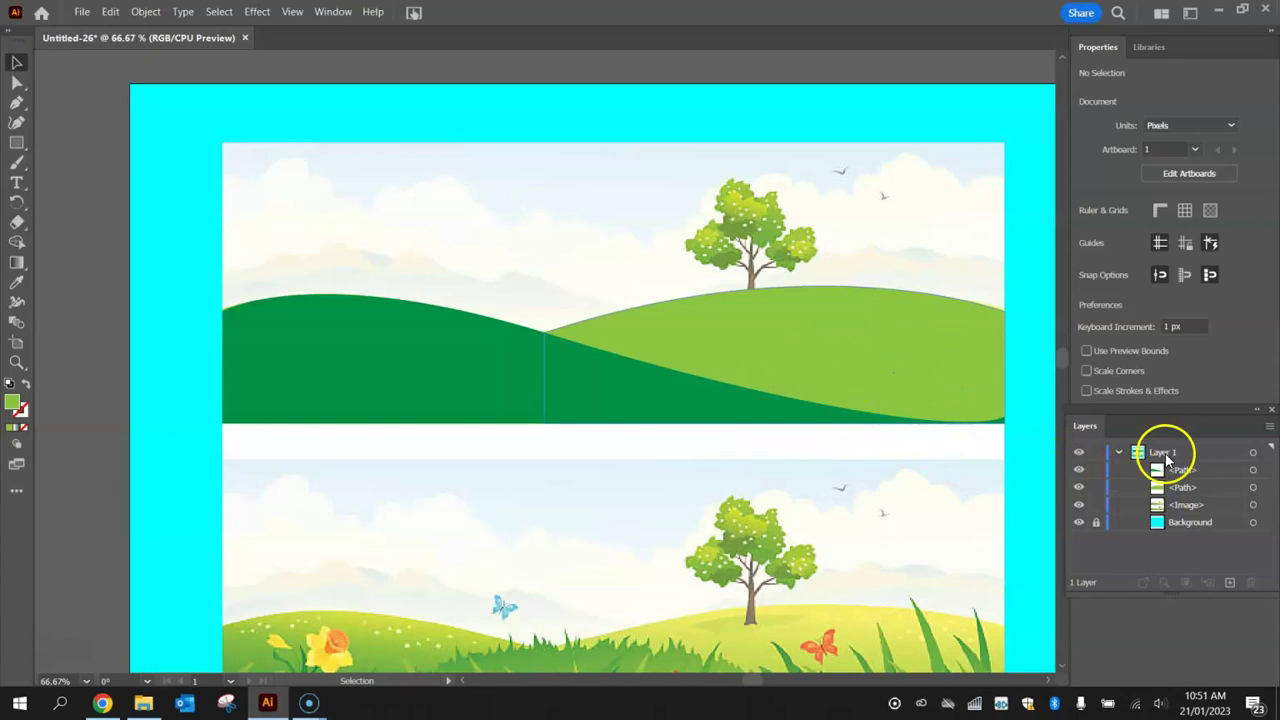
- Delete the reference landscape image layer
{"action": "left_click", "coordinate": [1196, 505]}
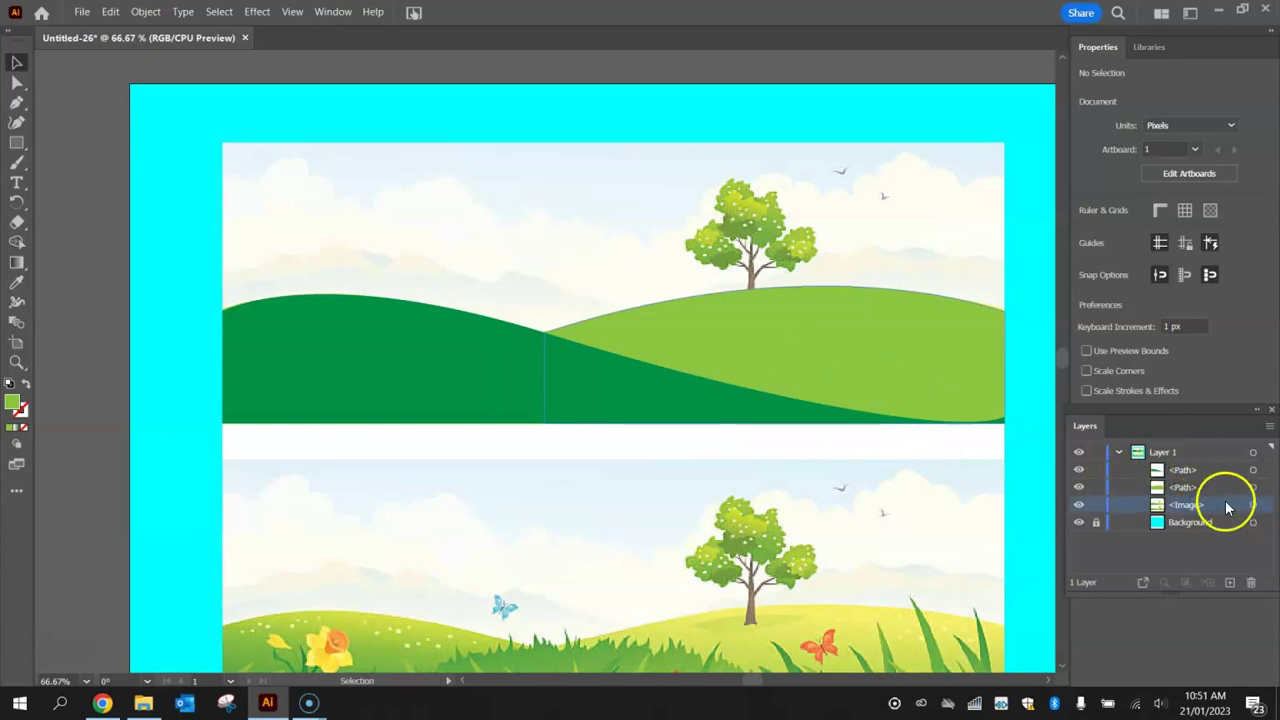
{"action": "left_click", "coordinate": [1079, 505]}
{"action": "left_click", "coordinate": [1079, 505]}
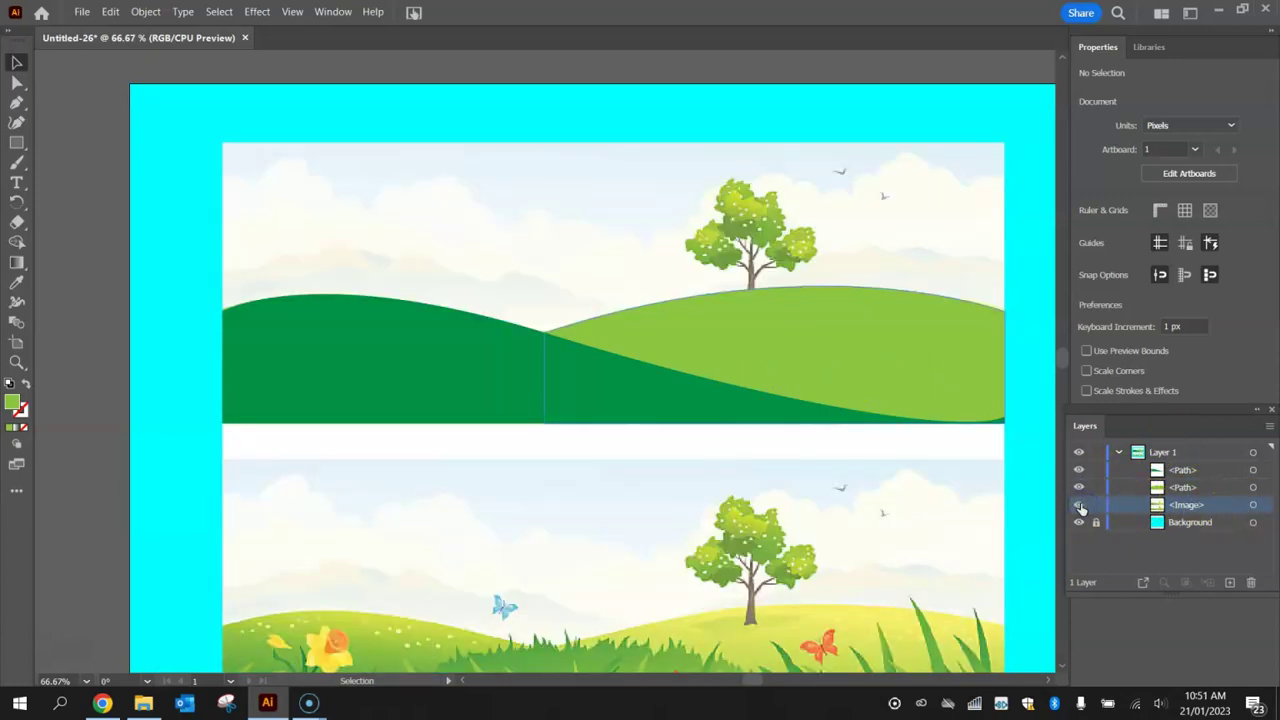
{"action": "left_click", "coordinate": [1253, 583]}
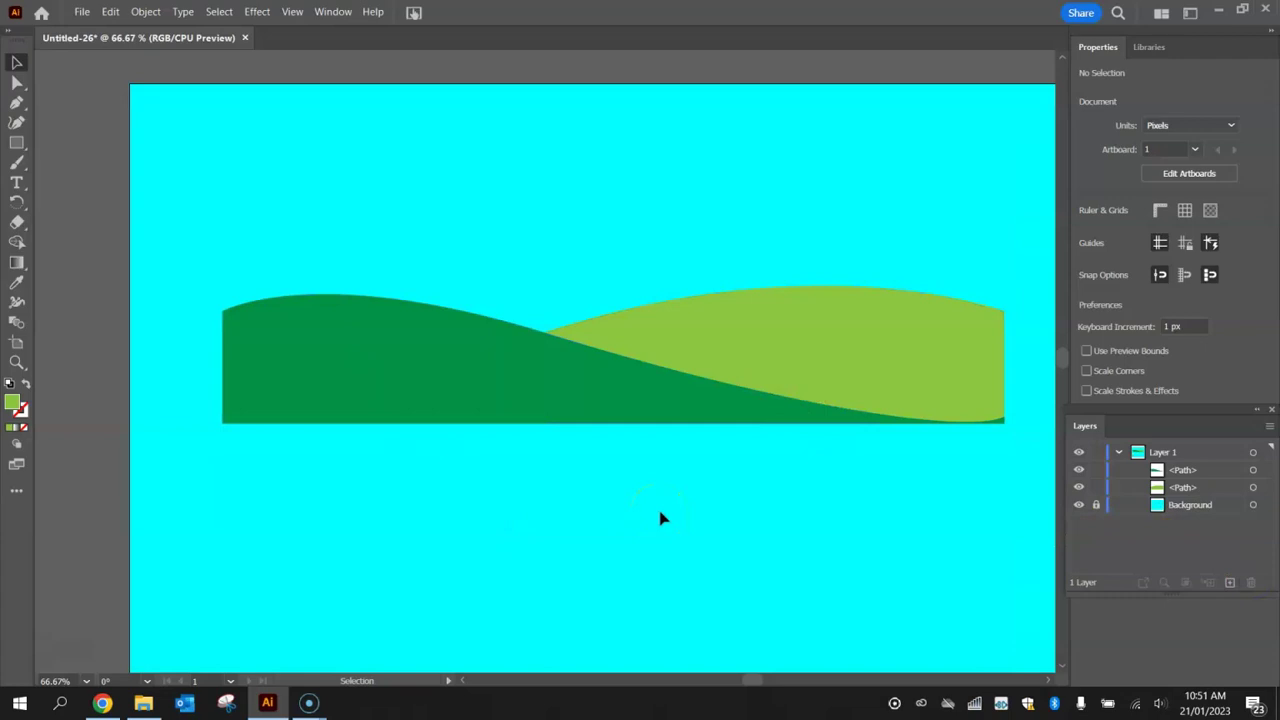
- Group both hills and stretch the group across the artboard's bottom edge
{"action": "scroll", "coordinate": [660, 517], "scroll_direction": "down", "scroll_amount": 1}
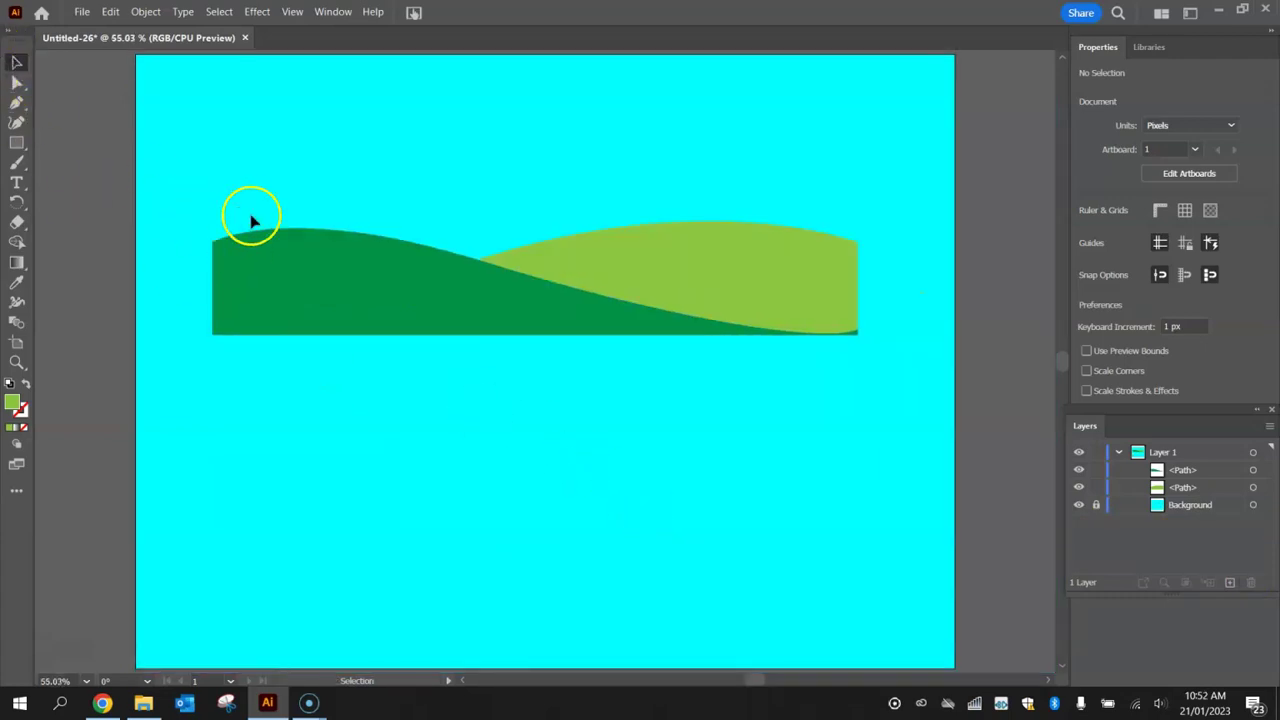
{"action": "left_click_drag", "start_coordinate": [252, 213], "coordinate": [762, 328]}
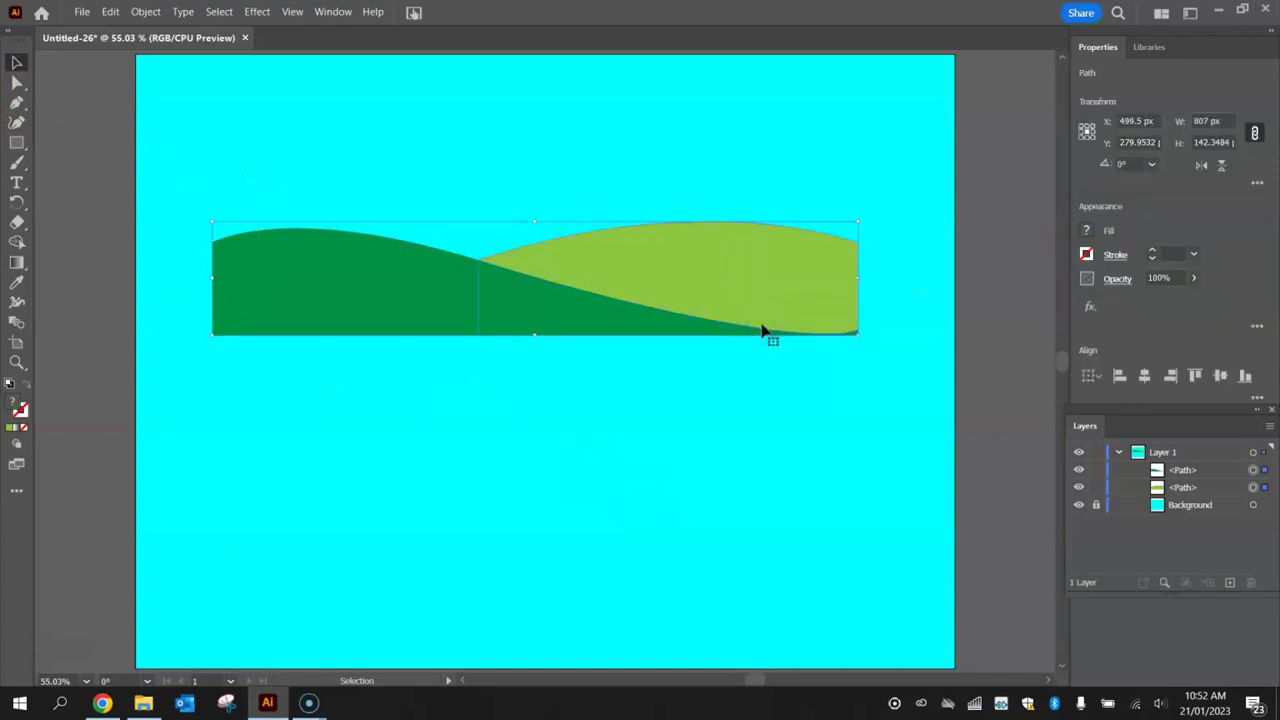
{"action": "key", "text": "ctrl+g"}
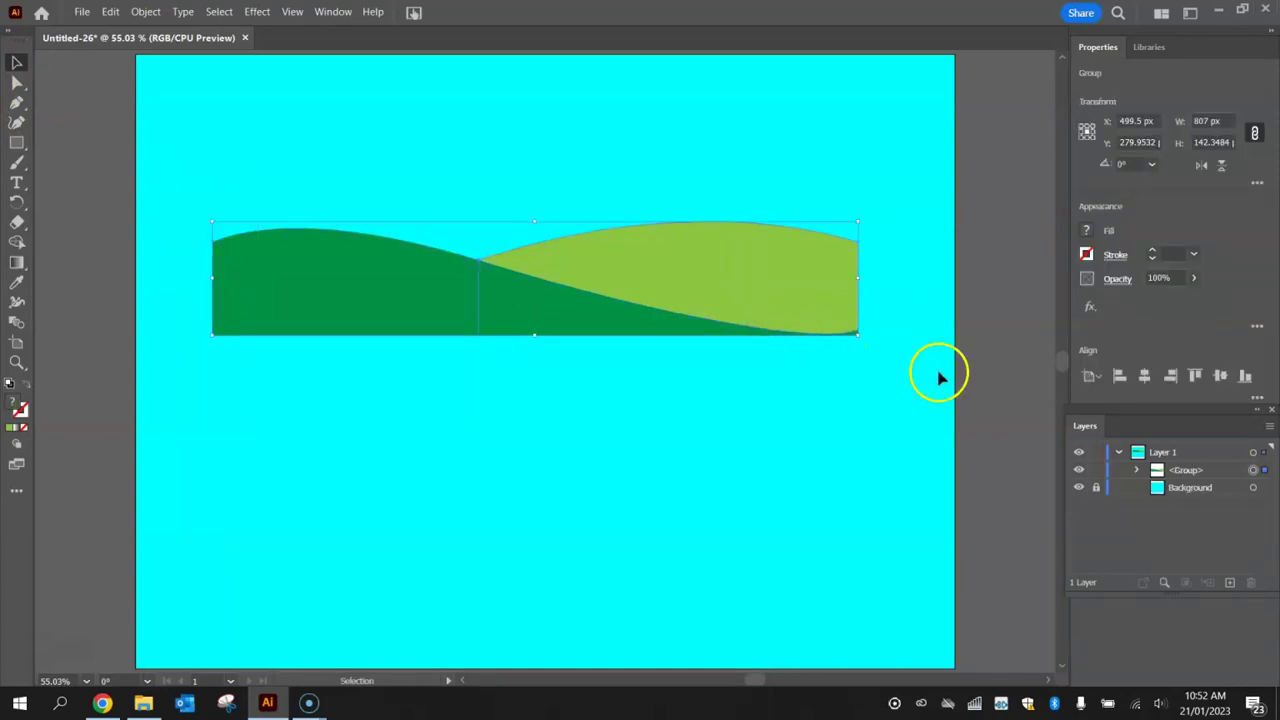
{"action": "left_click", "coordinate": [1193, 472]}
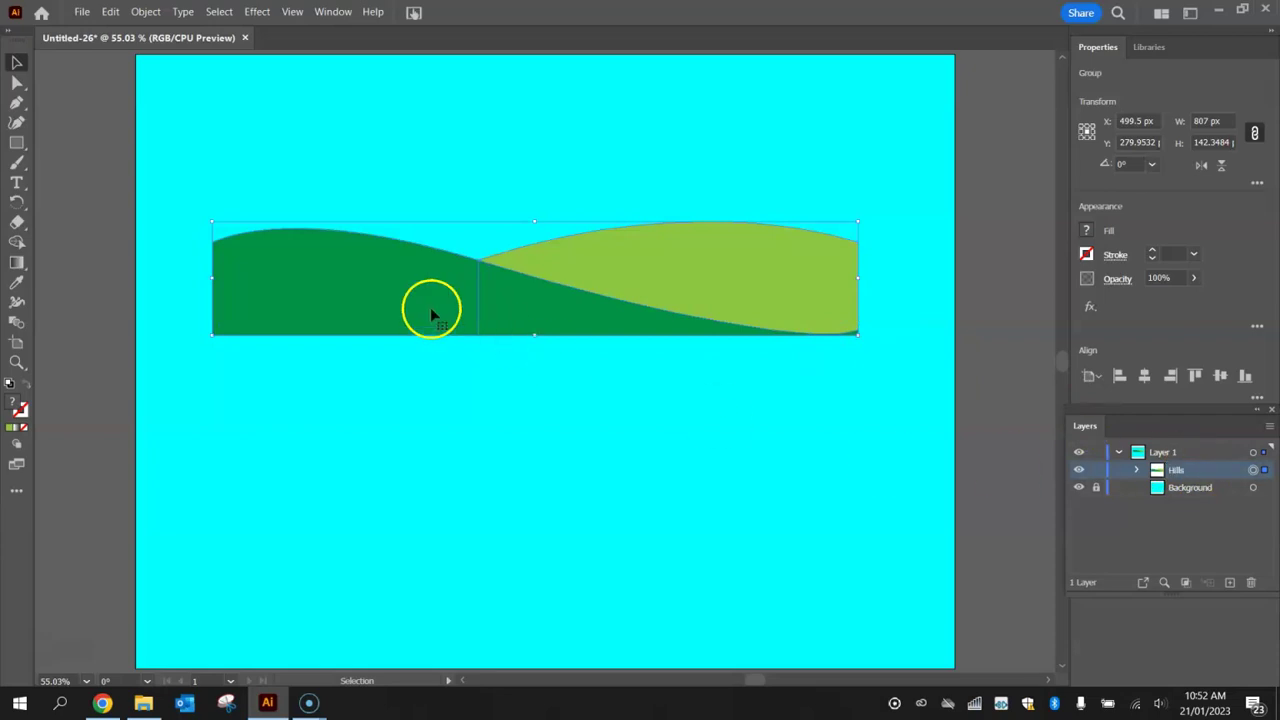
{"action": "left_click_drag", "start_coordinate": [406, 309], "coordinate": [228, 608]}
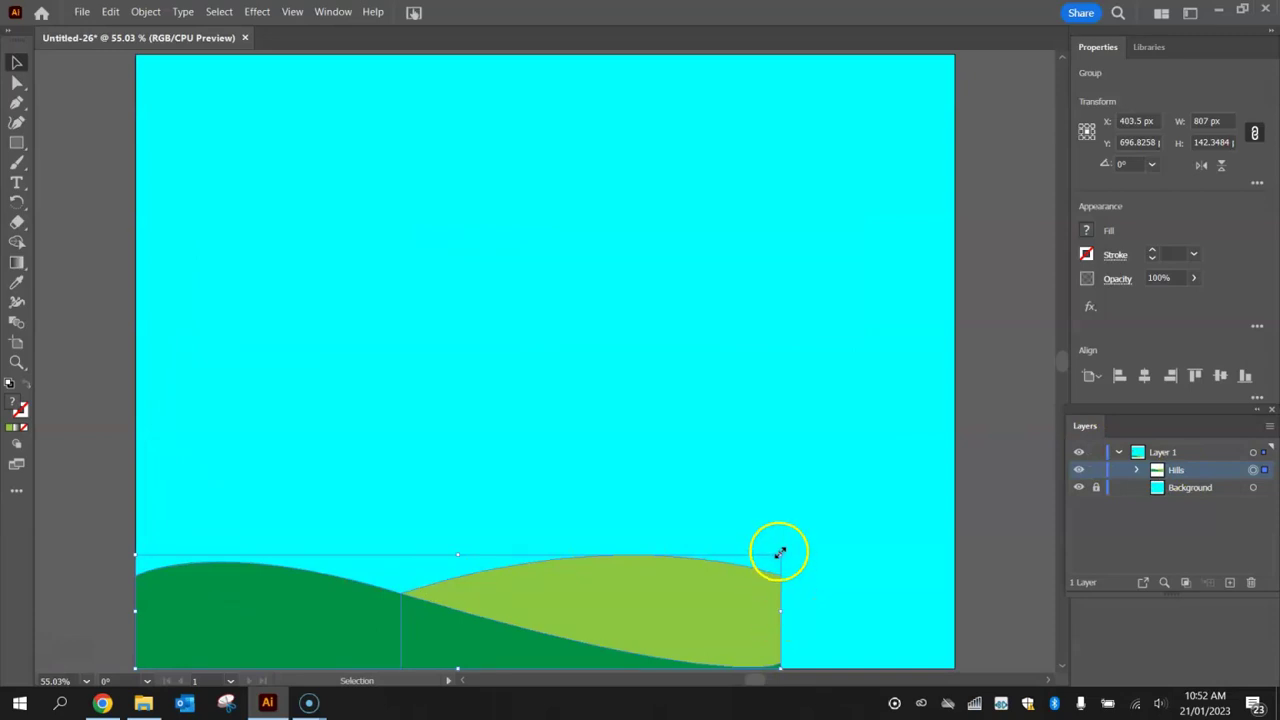
{"action": "left_click_drag", "start_coordinate": [780, 553], "coordinate": [956, 489]}
{"action": "left_click", "coordinate": [983, 435]}
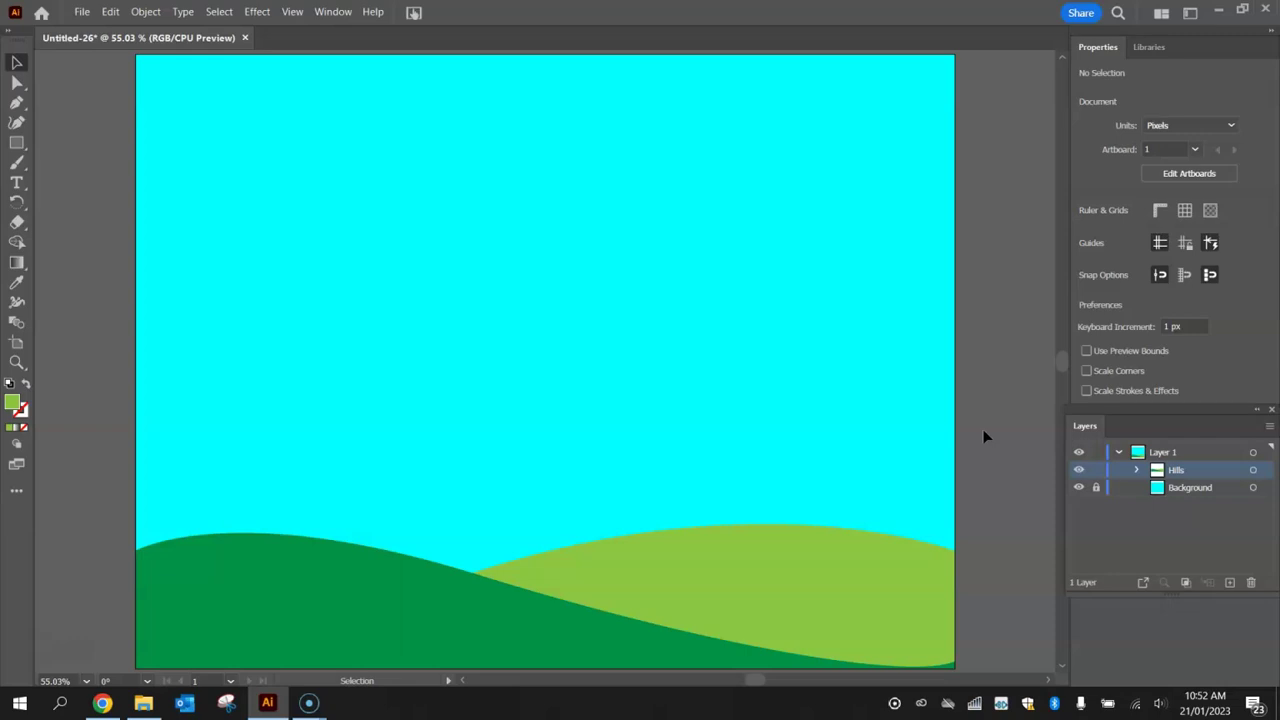
- Lock the Hills group and unlock the Background layer
{"action": "left_click_drag", "start_coordinate": [1160, 470], "coordinate": [1100, 466]}
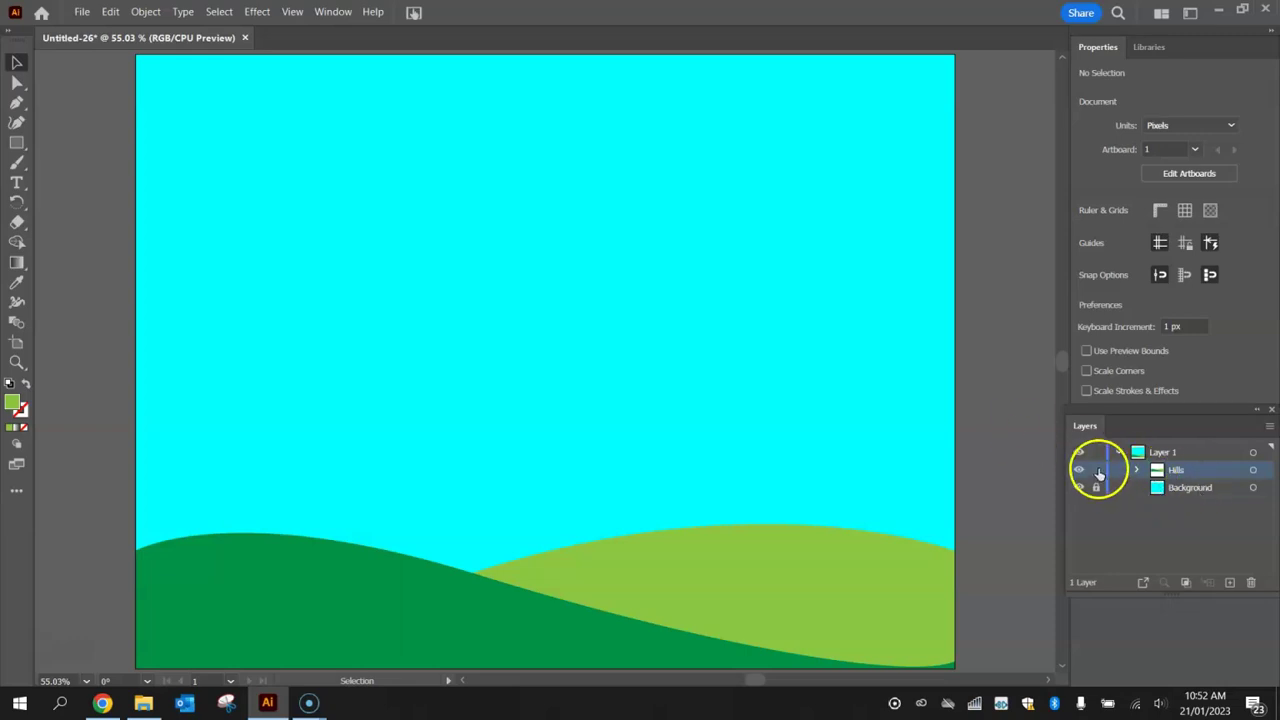
{"action": "left_click", "coordinate": [1096, 470]}
{"action": "left_click", "coordinate": [1096, 487]}
{"action": "left_click", "coordinate": [1188, 487]}
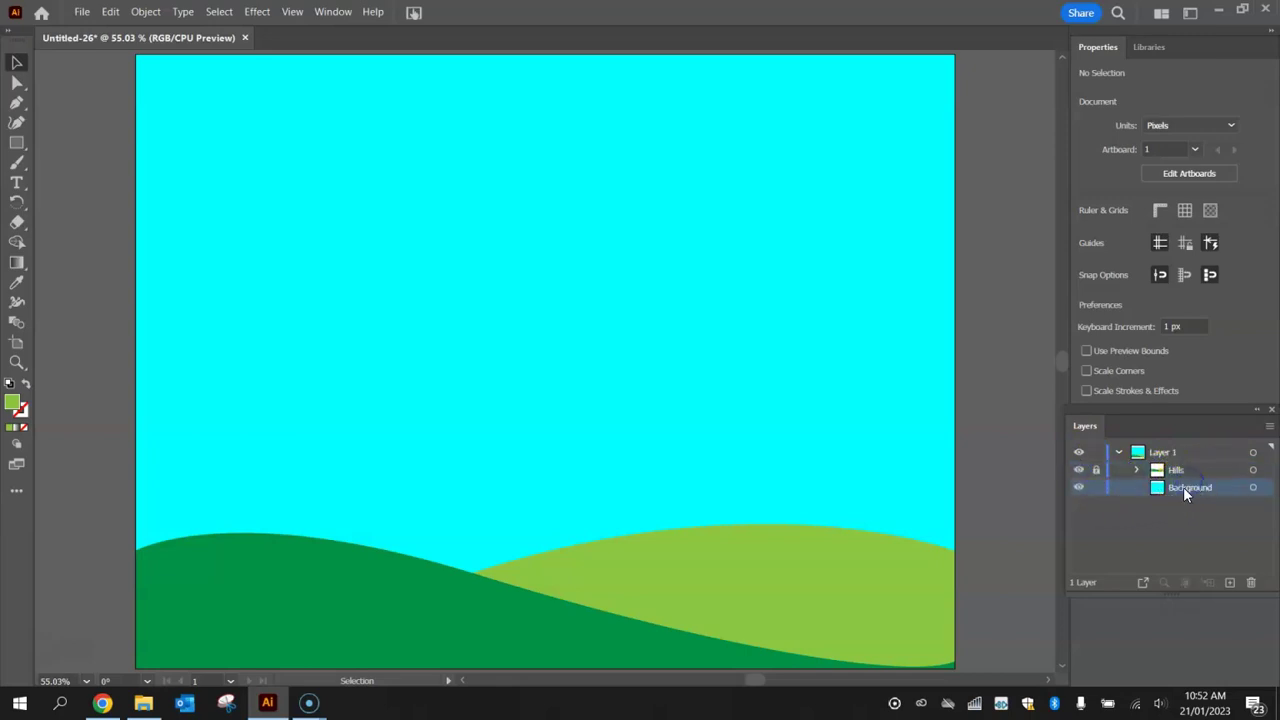
- Select the background rectangle and give it the blue Sky gradient fill after trying other gradients
{"action": "left_click", "coordinate": [756, 312]}
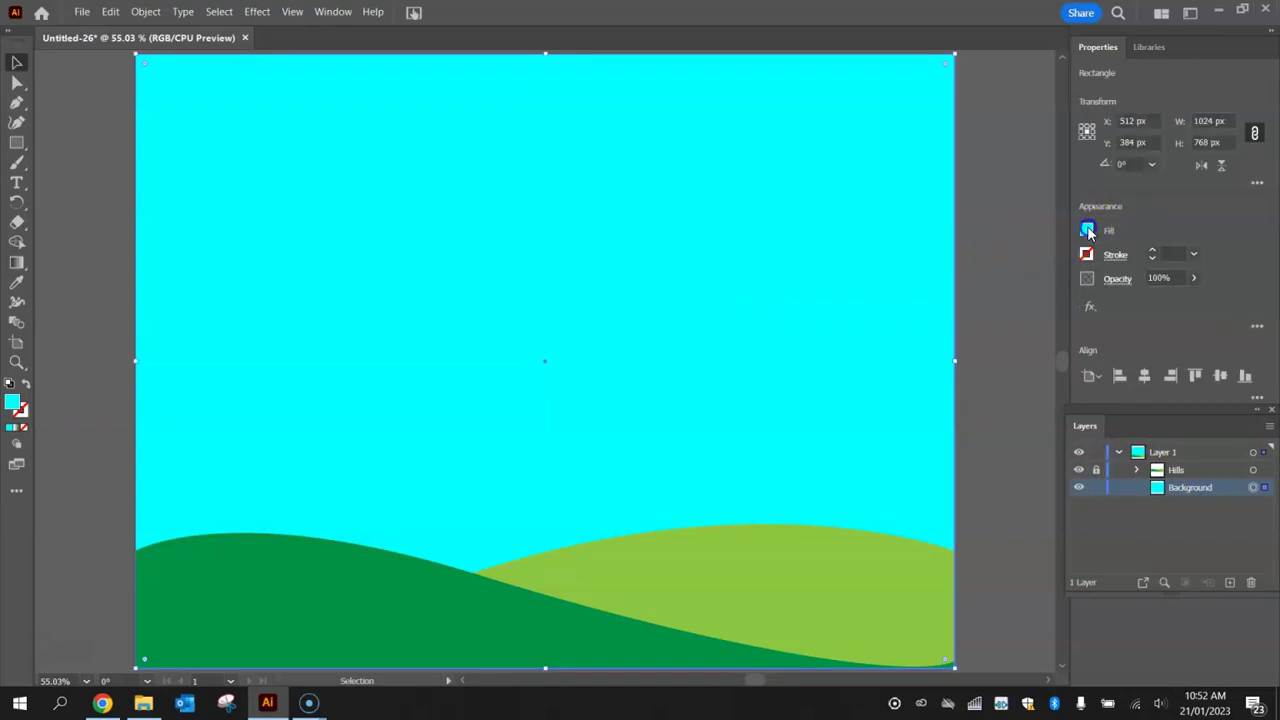
{"action": "left_click", "coordinate": [1088, 230]}
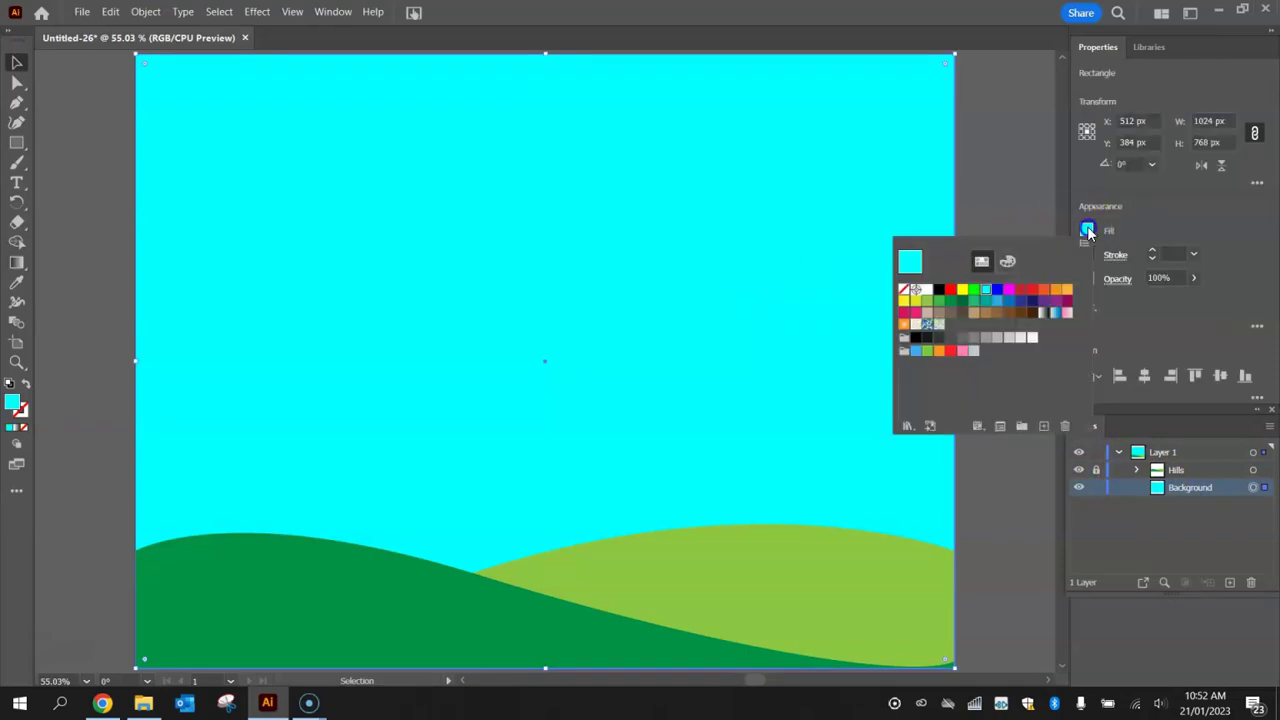
{"action": "left_click", "coordinate": [1054, 314]}
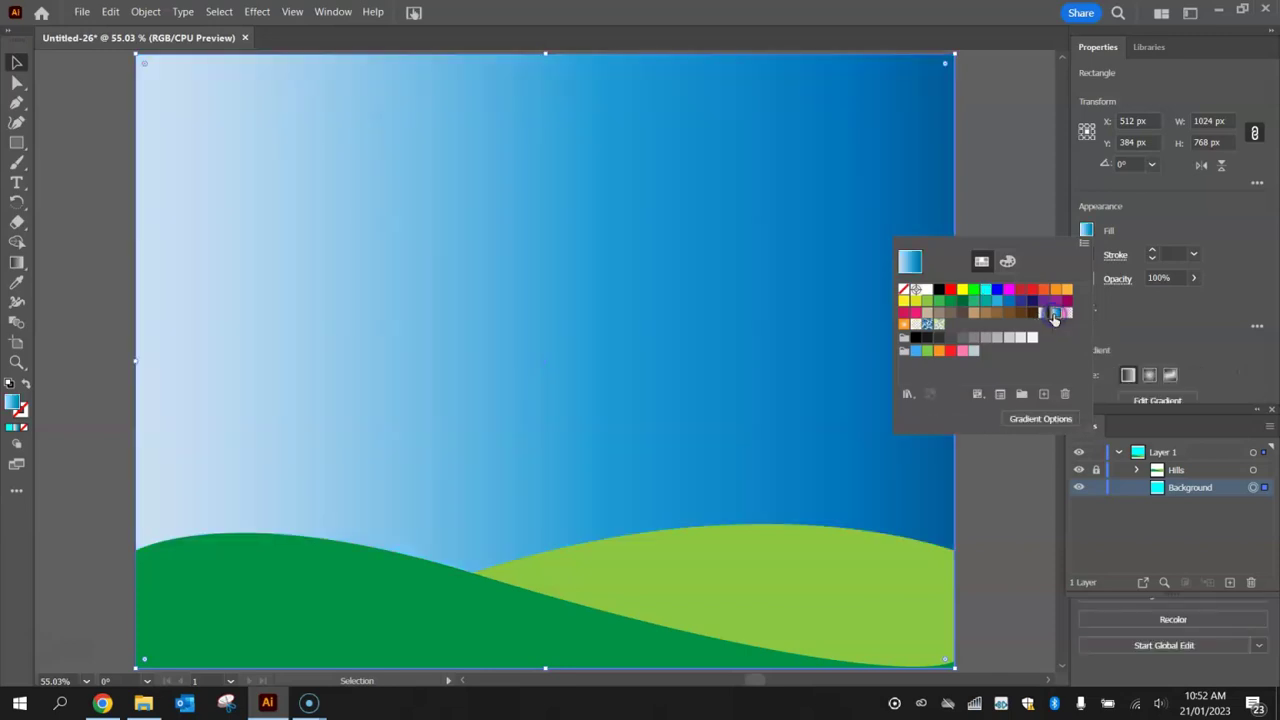
{"action": "left_click", "coordinate": [1044, 314]}
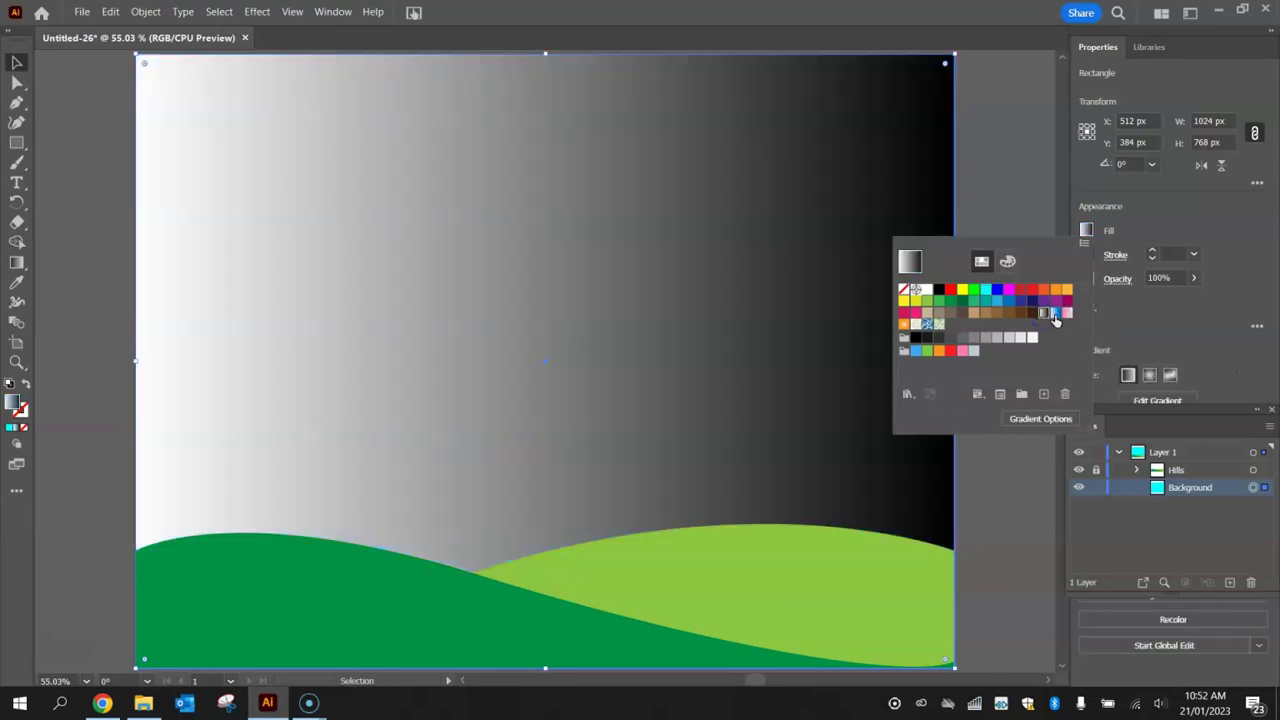
{"action": "left_click", "coordinate": [1055, 316]}
{"action": "left_click", "coordinate": [1068, 314]}
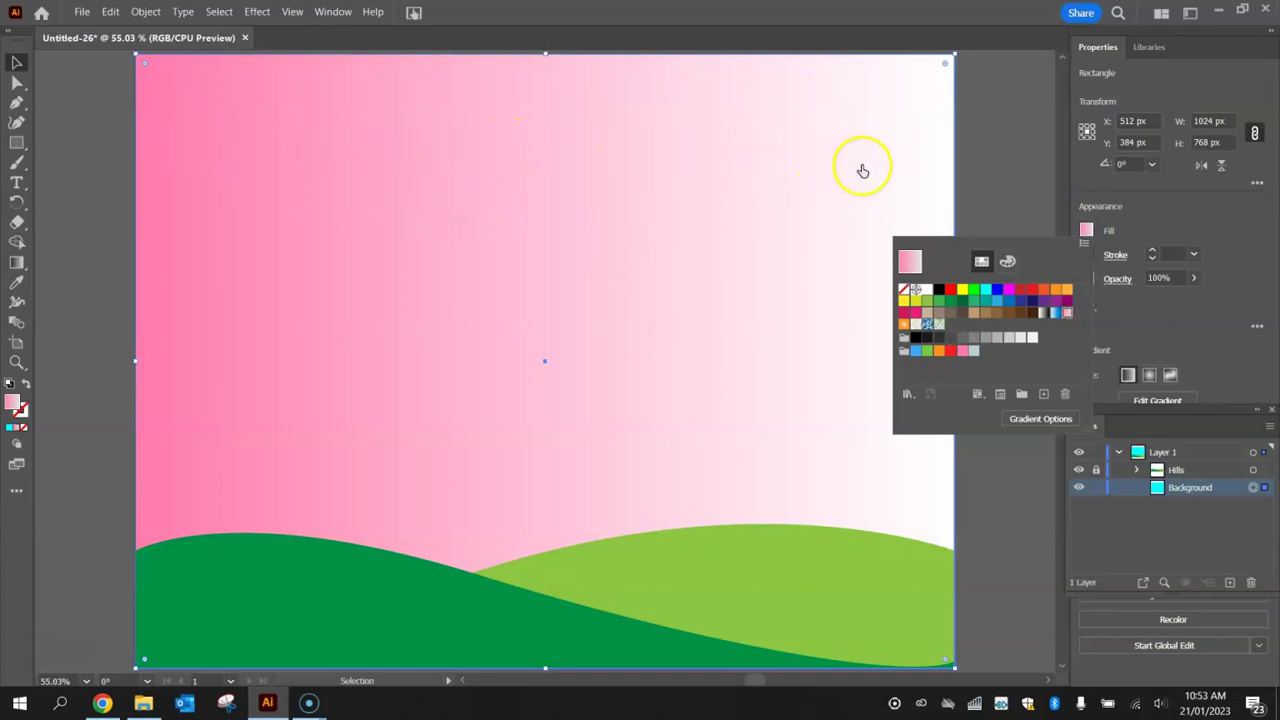
{"action": "left_click", "coordinate": [1056, 313]}
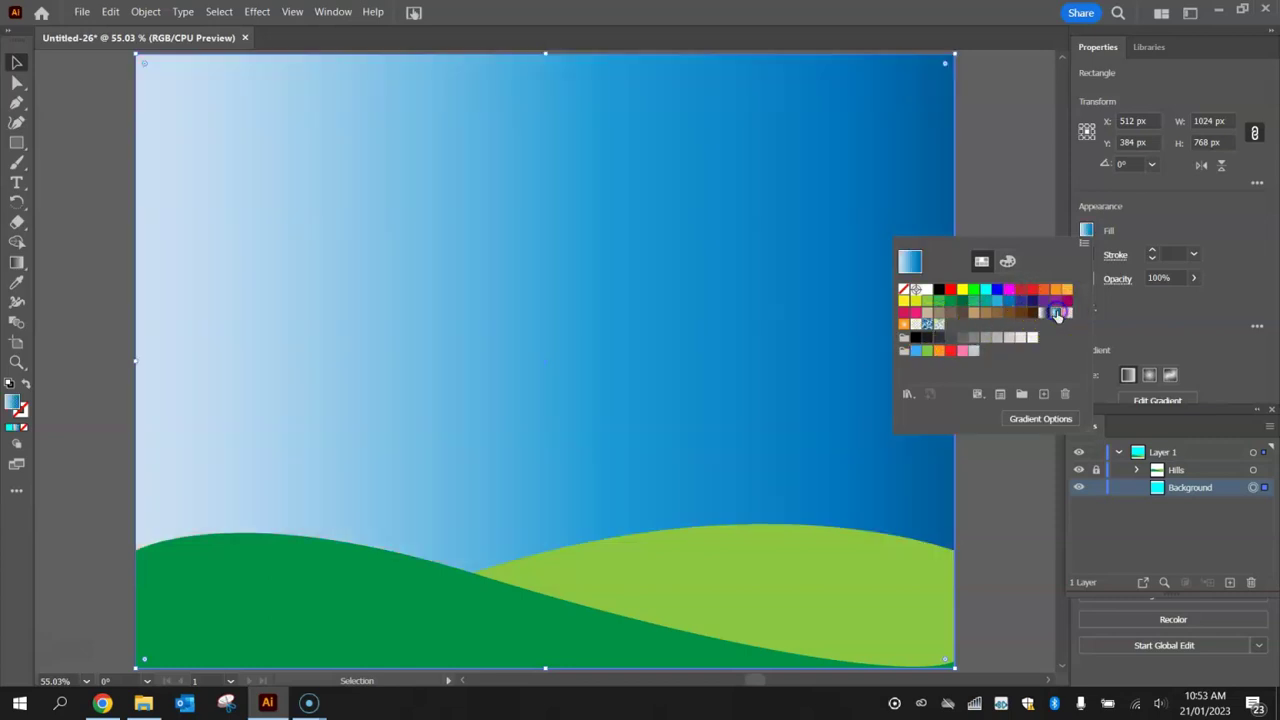
{"action": "left_click", "coordinate": [1086, 231]}
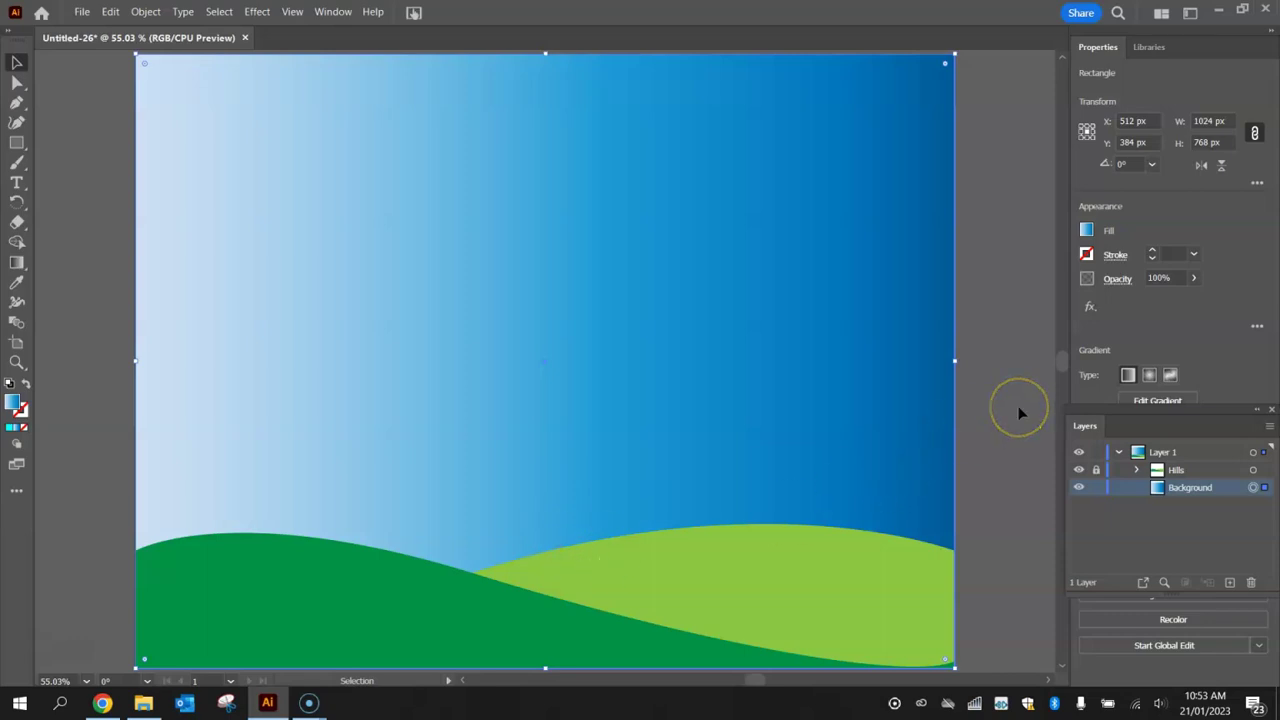
- On the background gradient, check each colour stop from light blue through to dark blue
{"action": "left_click", "coordinate": [15, 263]}
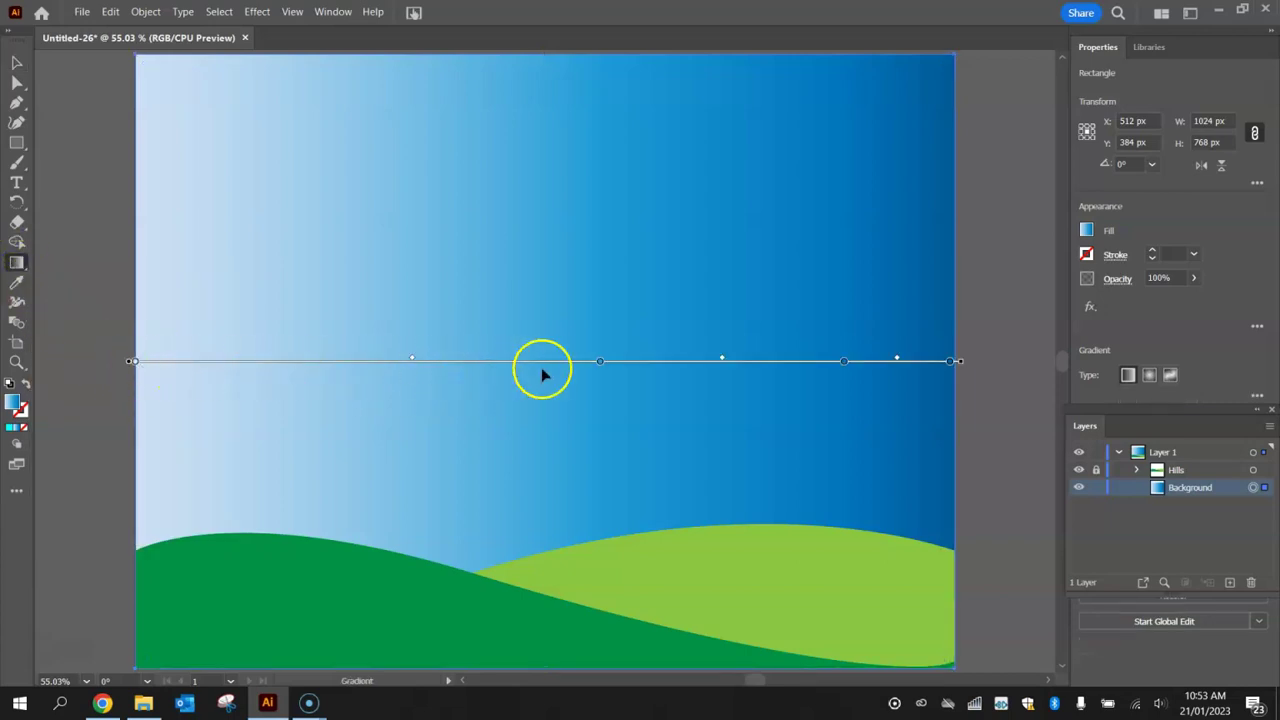
{"action": "left_click", "coordinate": [134, 361]}
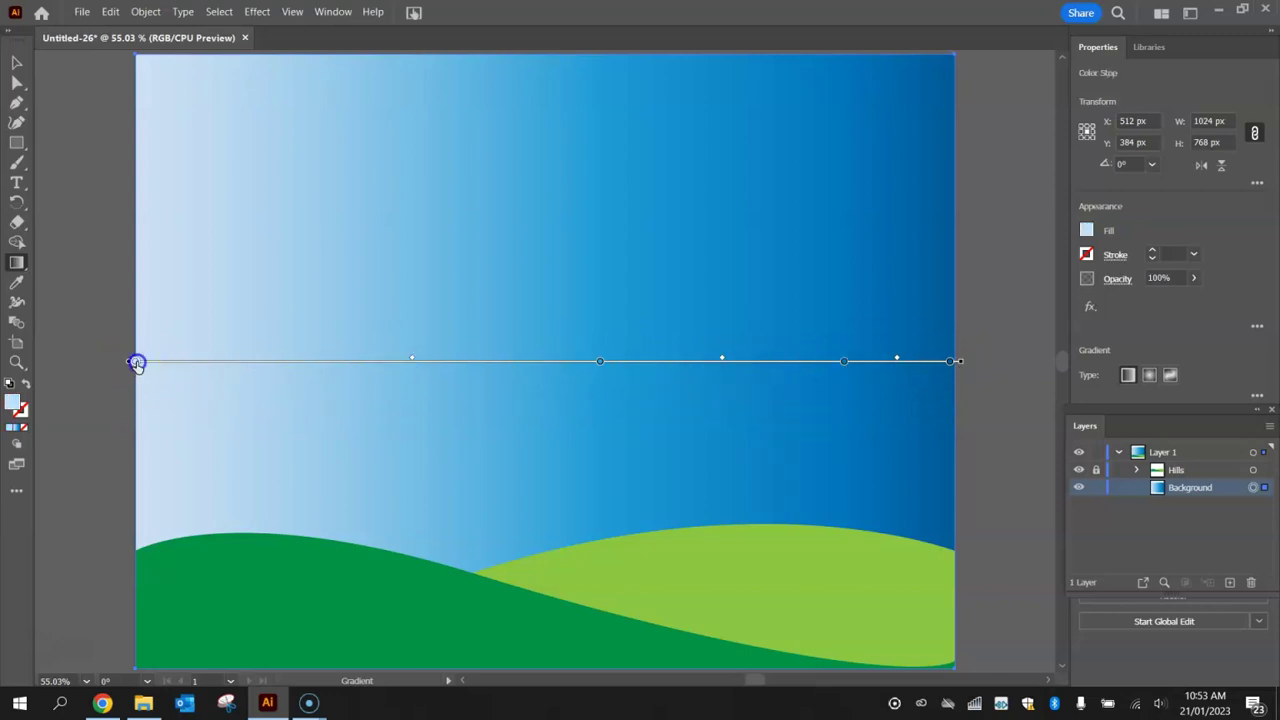
{"action": "left_click", "coordinate": [600, 362]}
{"action": "left_click", "coordinate": [950, 361]}
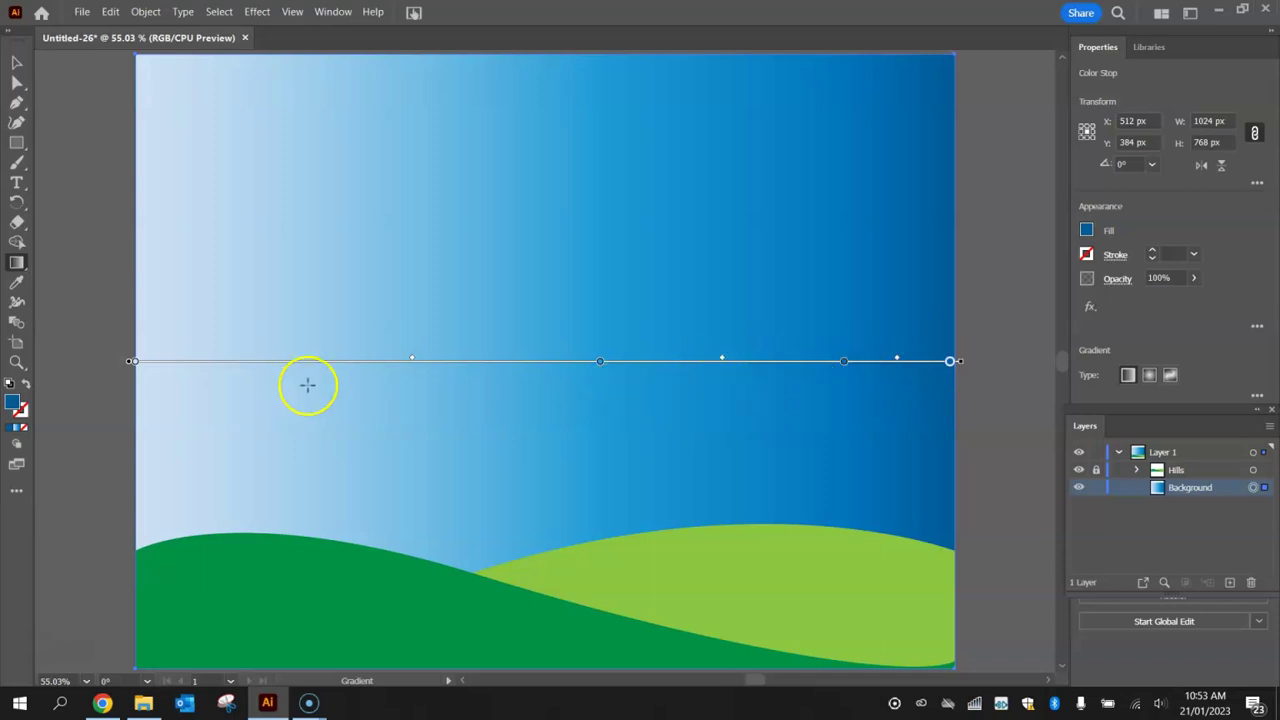
{"action": "left_click", "coordinate": [134, 362]}
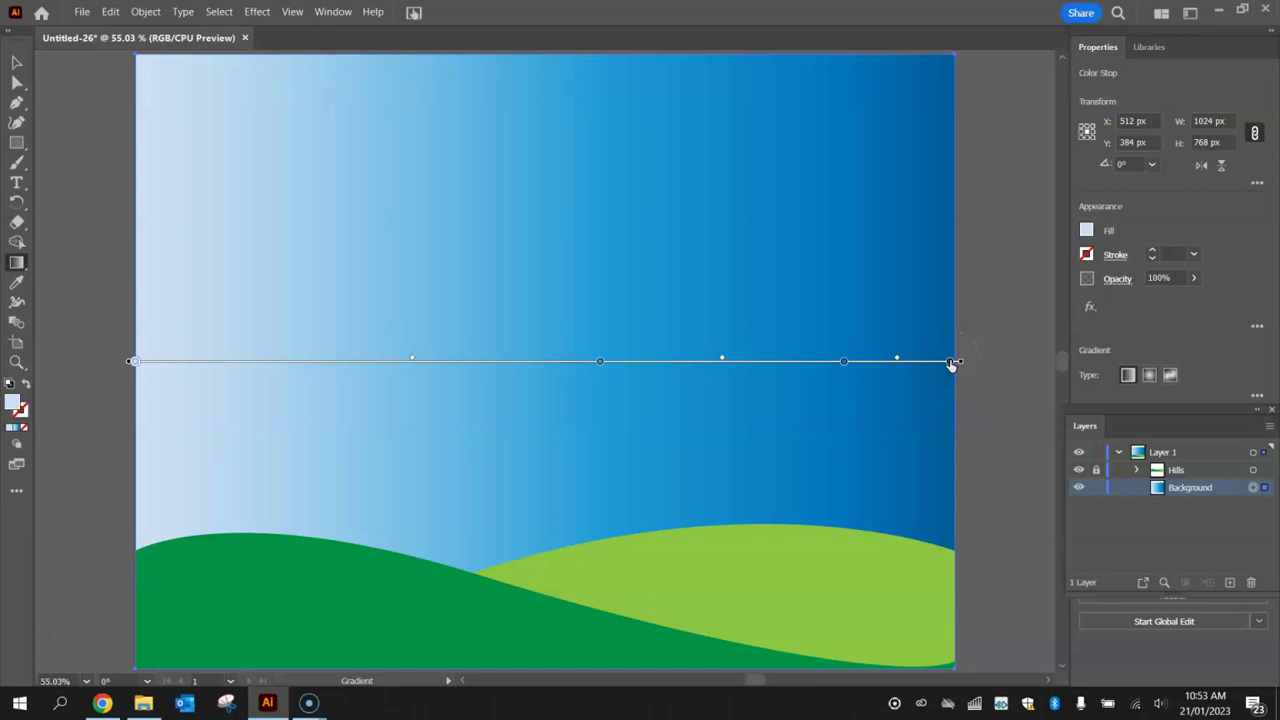
{"action": "left_click", "coordinate": [600, 362]}
- Remove the two middle colour stops, leaving only the light blue and dark blue end stops
{"action": "left_click_drag", "start_coordinate": [609, 263], "coordinate": [607, 246]}
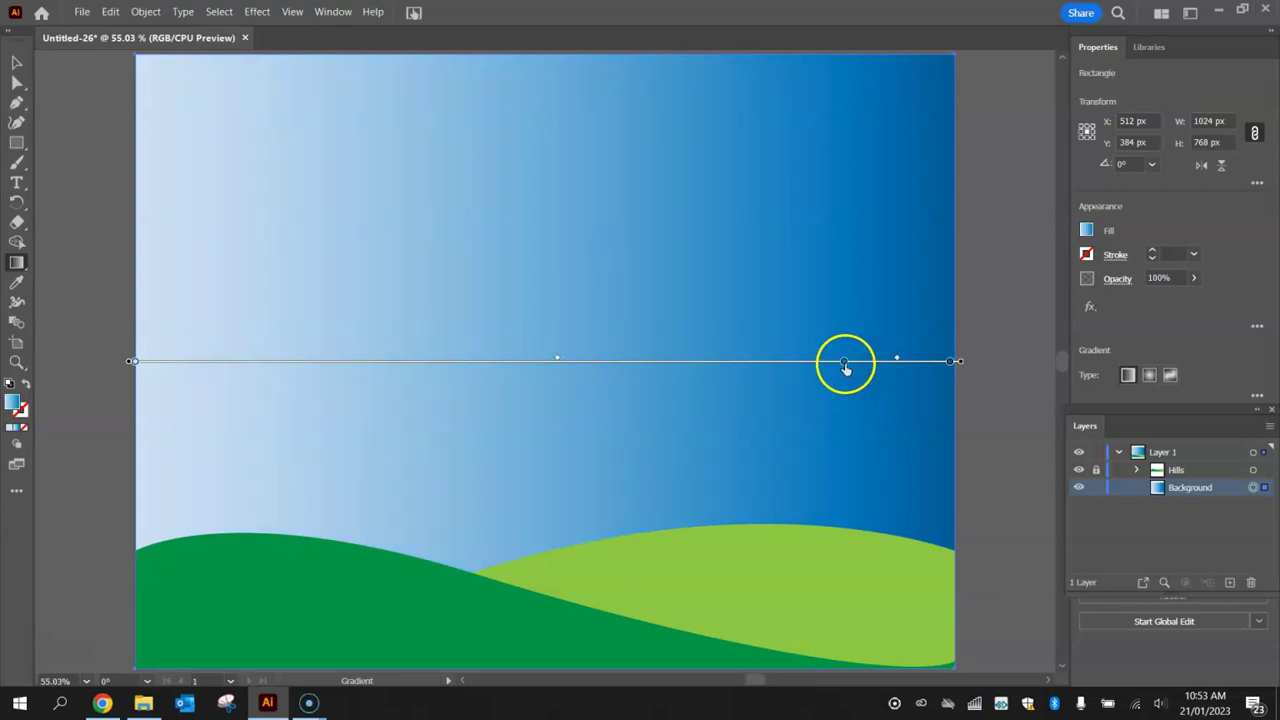
{"action": "left_click", "coordinate": [846, 366]}
{"action": "left_click_drag", "start_coordinate": [839, 449], "coordinate": [838, 465]}
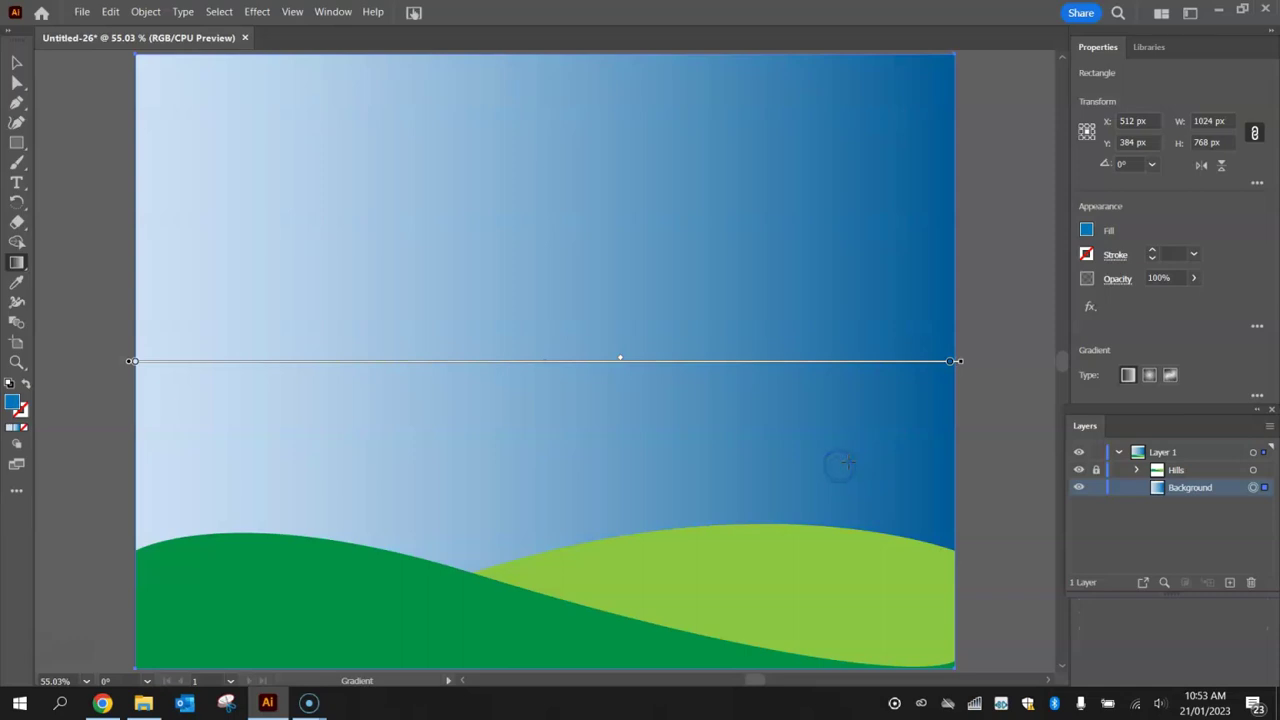
{"action": "left_click", "coordinate": [135, 361]}
{"action": "left_click", "coordinate": [952, 362]}
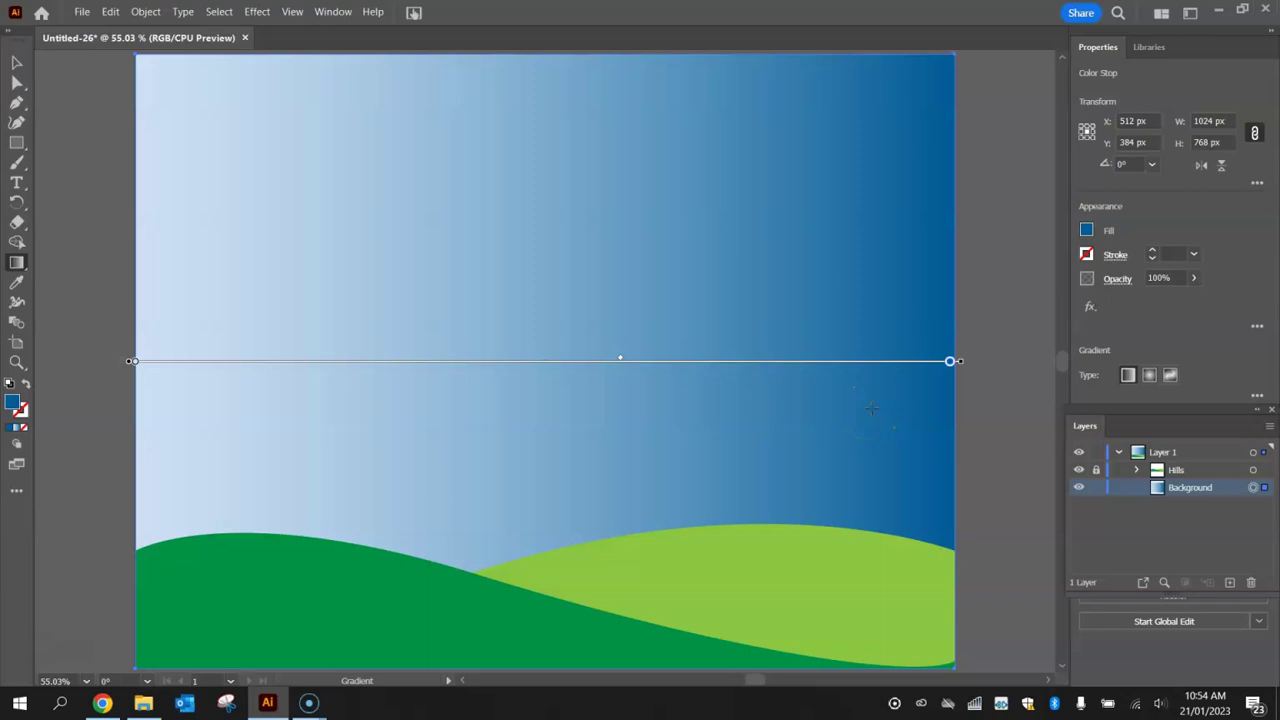
- Redraw the background gradient vertically, deep blue at the artboard top down to pale blue at the hills
{"action": "left_click", "coordinate": [960, 364]}
{"action": "left_click_drag", "start_coordinate": [951, 374], "coordinate": [569, 392]}
{"action": "left_click", "coordinate": [130, 362]}
{"action": "mouse_move", "coordinate": [130, 362]}
{"action": "left_mouse_down"}
{"action": "mouse_move", "coordinate": [177, 403]}
{"action": "mouse_move", "coordinate": [443, 517]}
{"action": "mouse_move", "coordinate": [526, 537]}
{"action": "mouse_move", "coordinate": [528, 574]}
{"action": "left_mouse_up"}
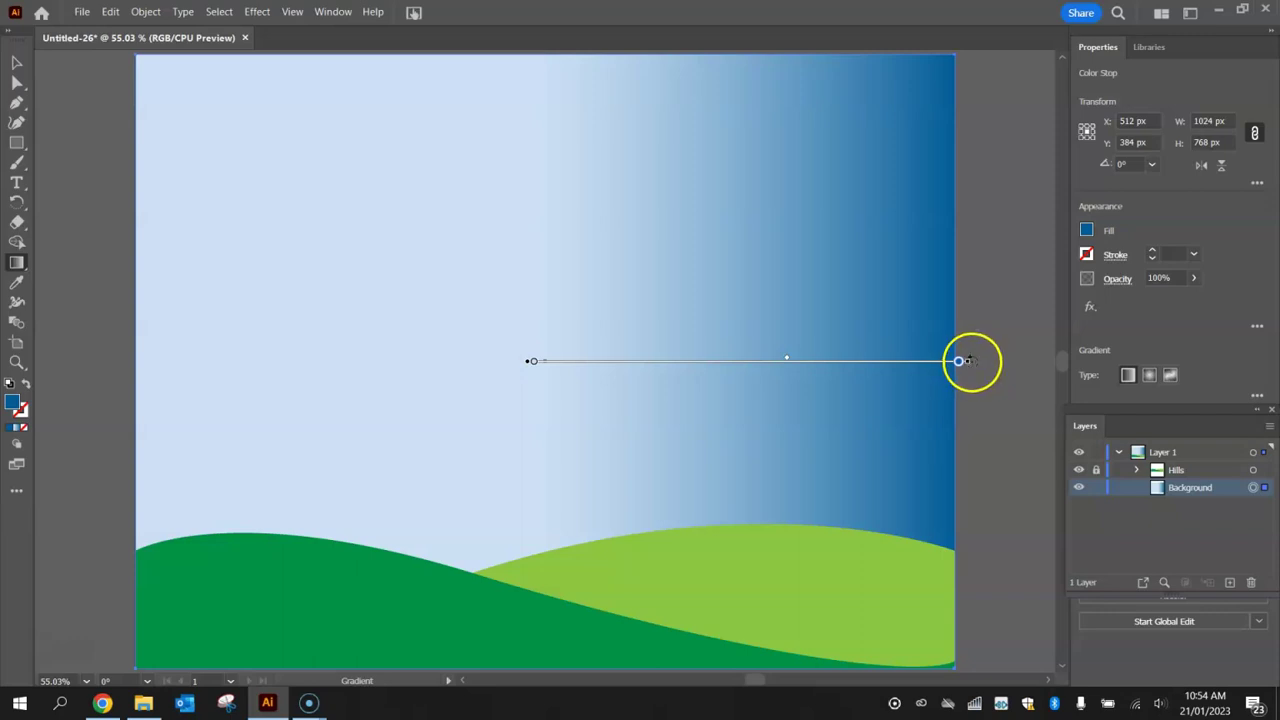
{"action": "mouse_move", "coordinate": [974, 361]}
{"action": "left_mouse_down"}
{"action": "mouse_move", "coordinate": [894, 243]}
{"action": "mouse_move", "coordinate": [720, 129]}
{"action": "mouse_move", "coordinate": [618, 94]}
{"action": "mouse_move", "coordinate": [524, 82]}
{"action": "left_mouse_up"}
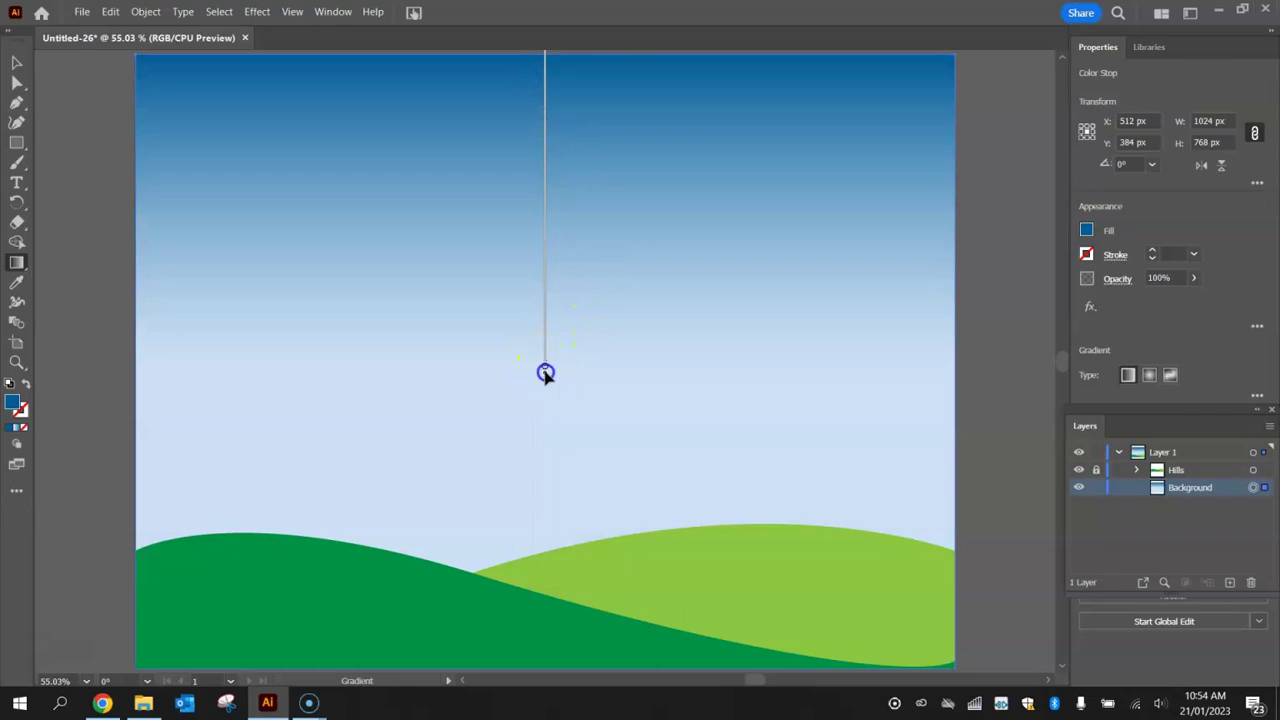
{"action": "left_click_drag", "start_coordinate": [545, 375], "coordinate": [542, 562]}
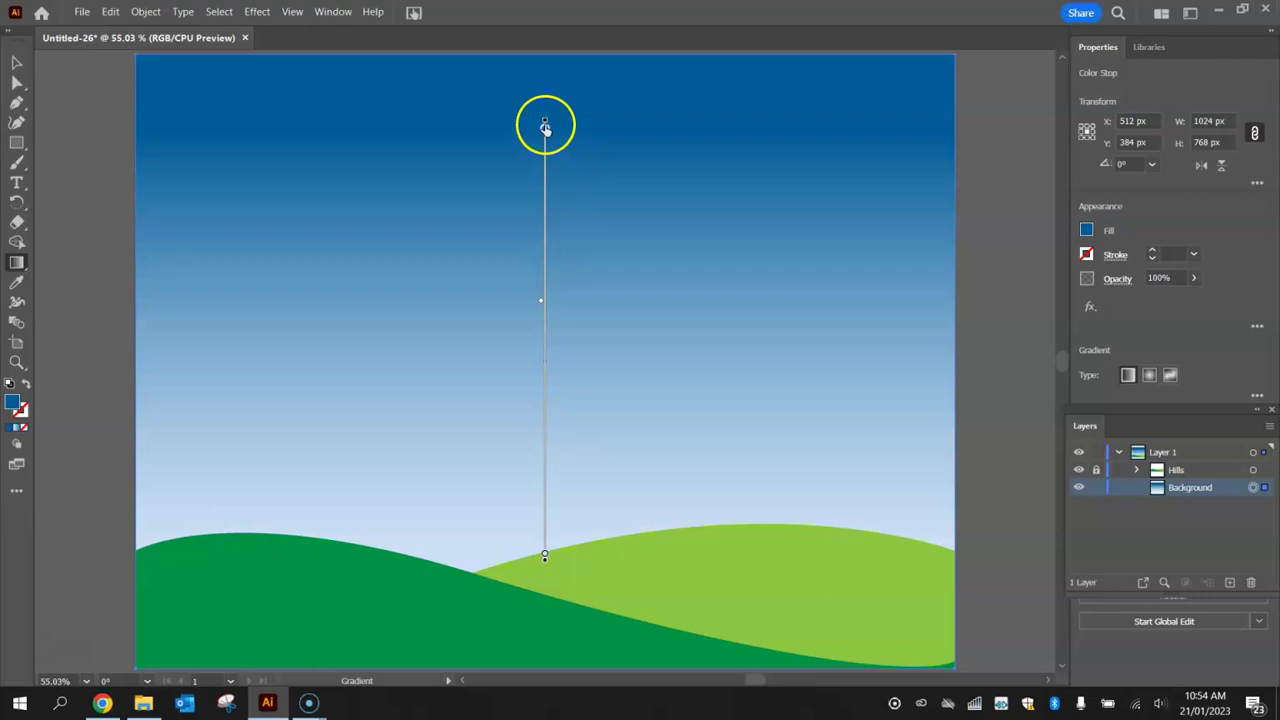
- Move the gradient's dark blue top stop up to the artboard's top edge
{"action": "key", "text": "v"}
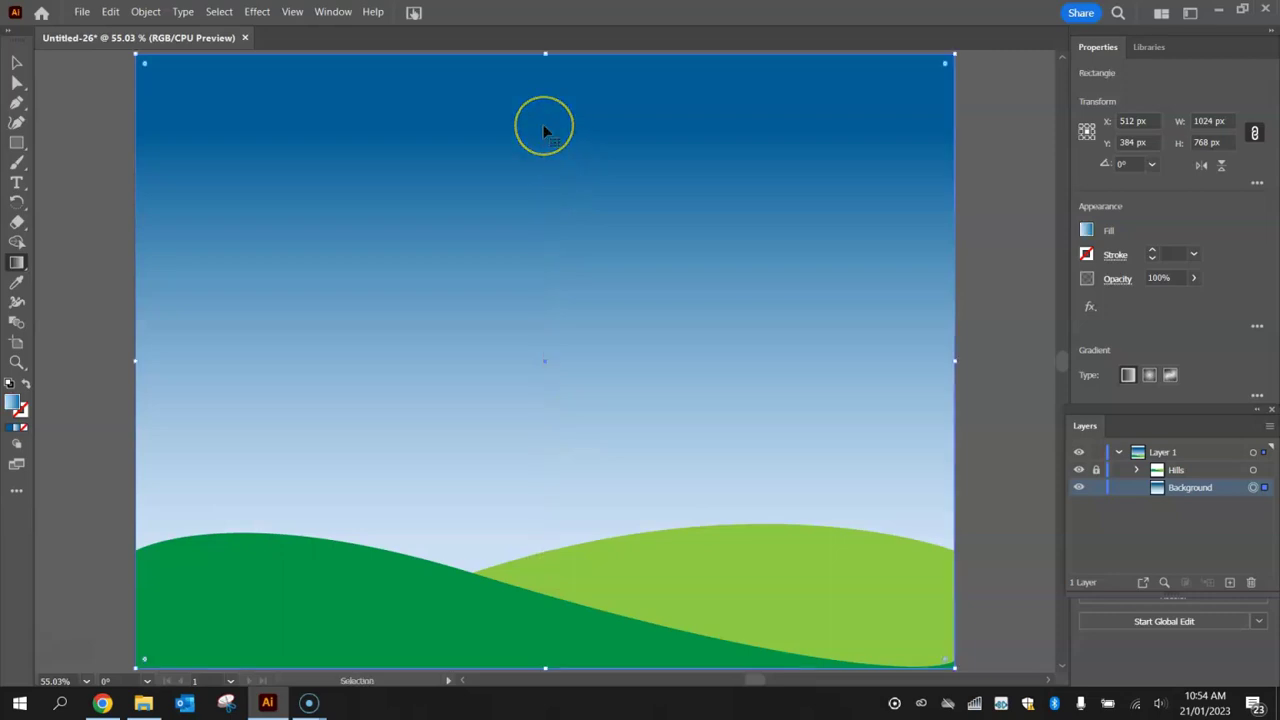
{"action": "key", "text": "ctrl+minus"}
{"action": "key", "text": "g"}
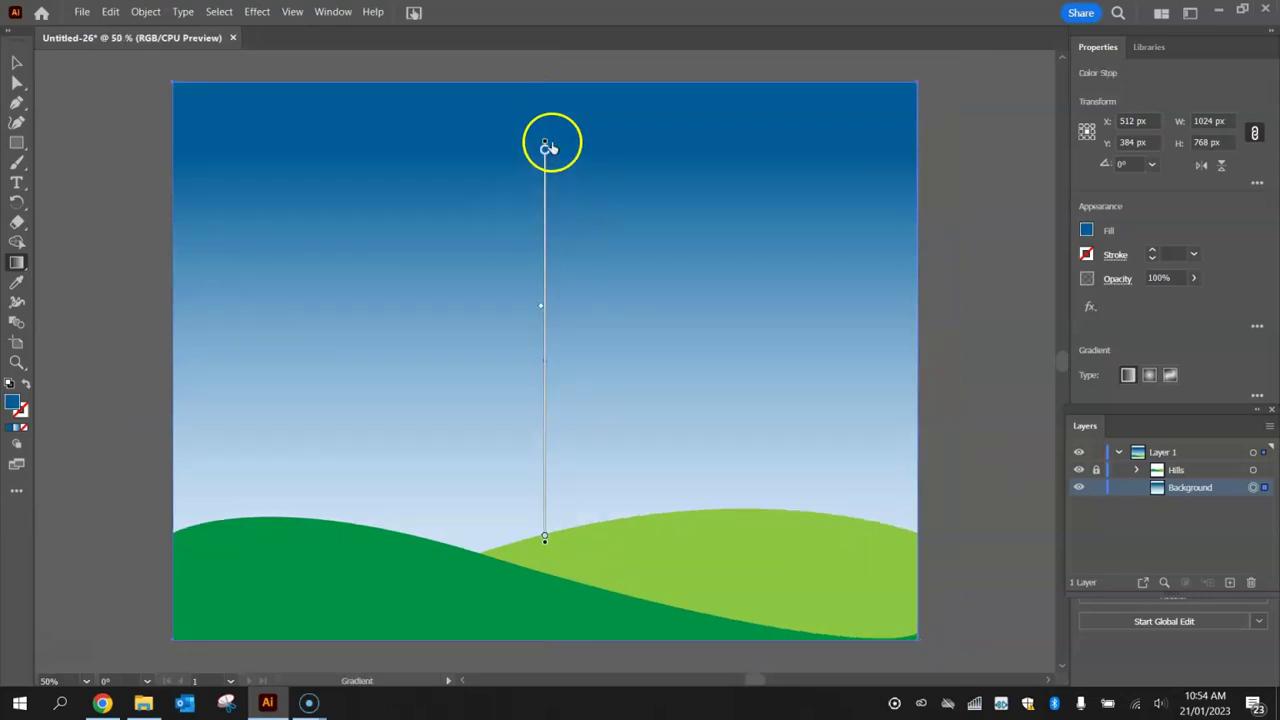
{"action": "left_click", "coordinate": [545, 148]}
{"action": "left_click_drag", "start_coordinate": [545, 148], "coordinate": [547, 102]}
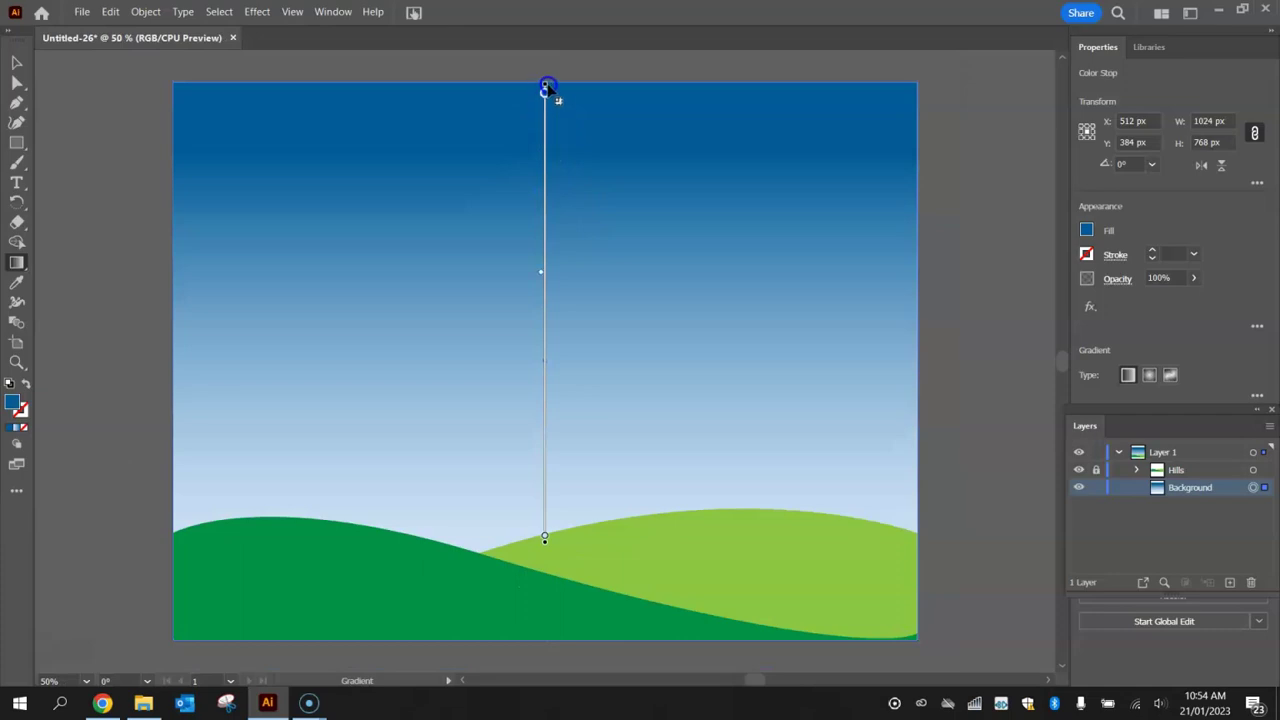
- Recolour the top stop with the light sky-blue swatch (R=63 G=169 B=245)
{"action": "left_click", "coordinate": [544, 95]}
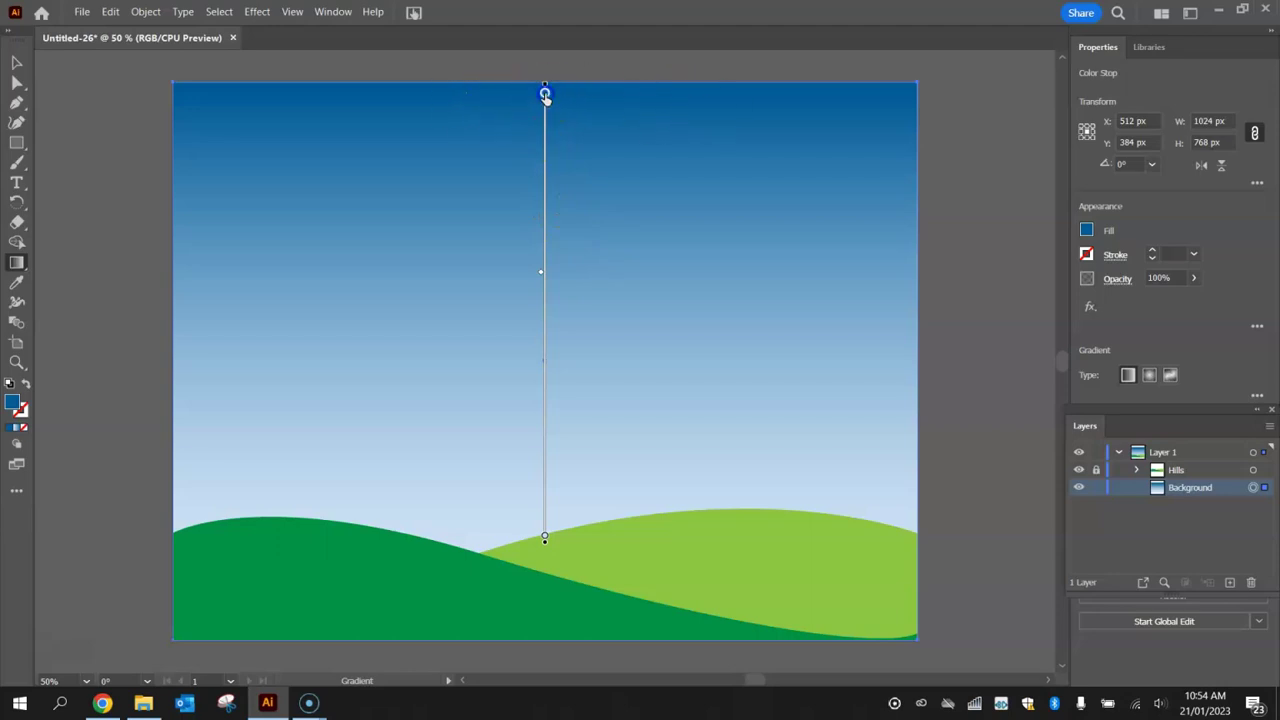
{"action": "double_click", "coordinate": [544, 95]}
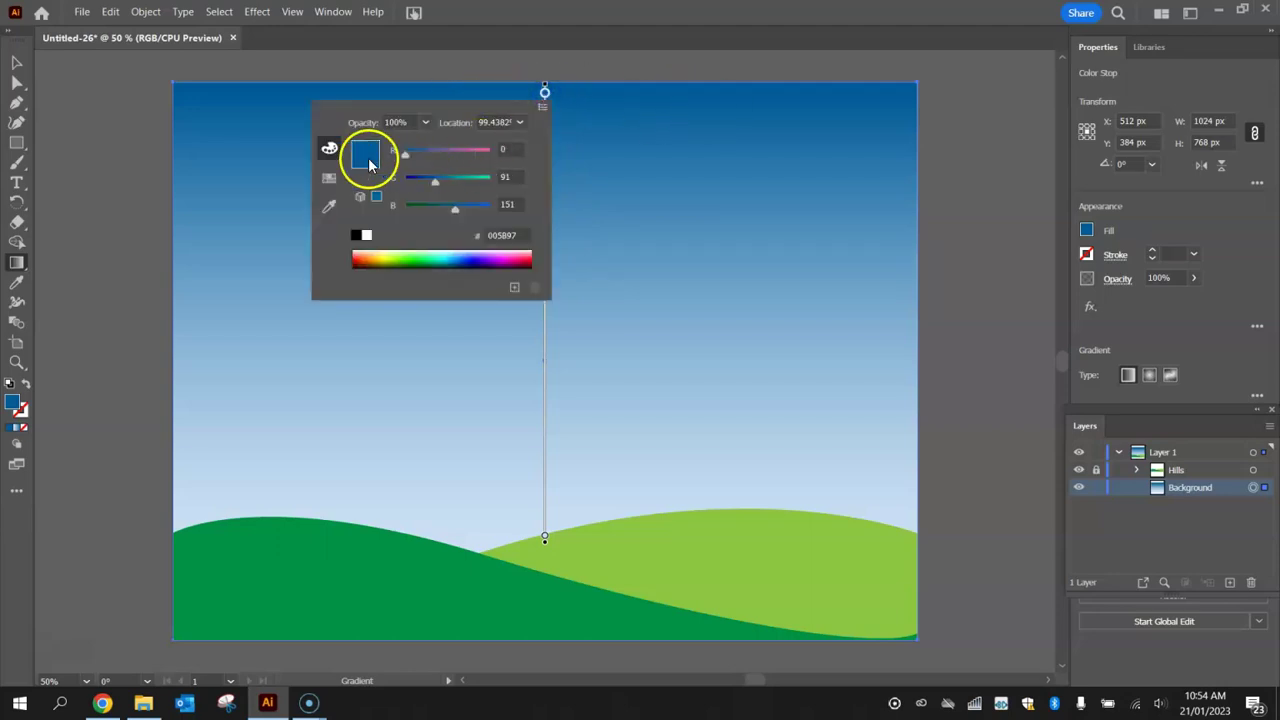
{"action": "left_click", "coordinate": [544, 95]}
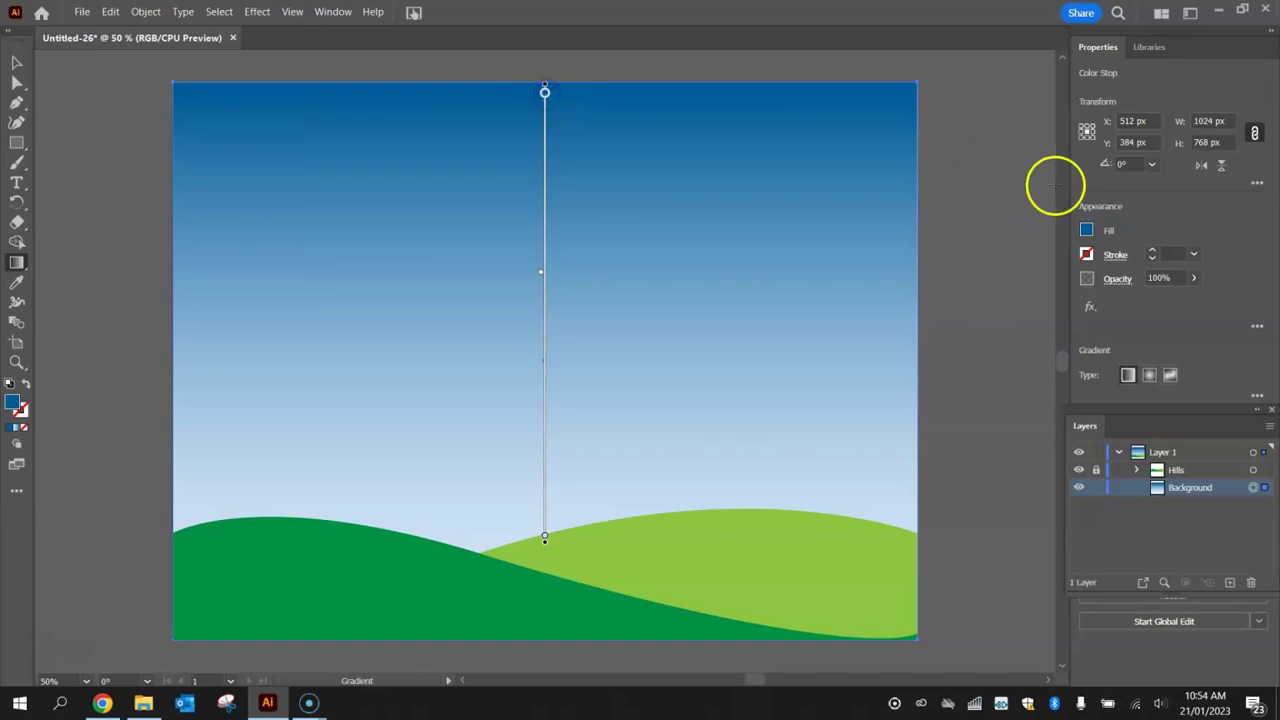
{"action": "left_click", "coordinate": [1086, 232]}
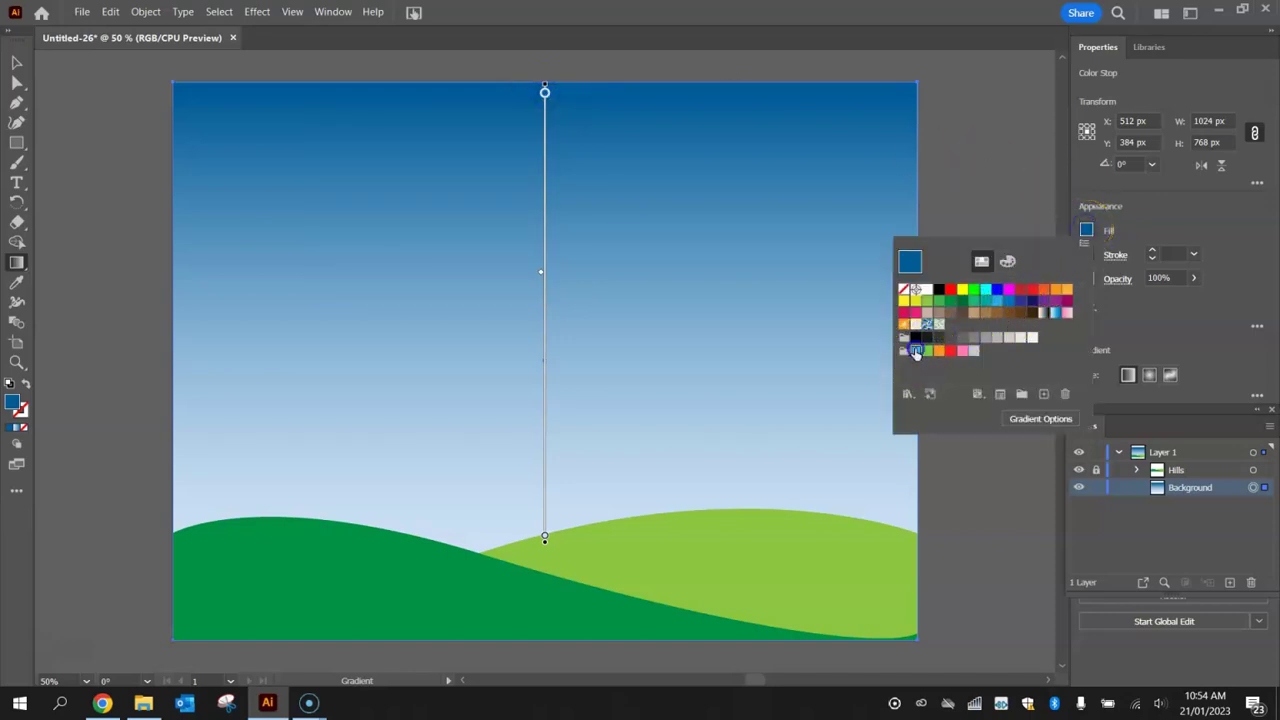
{"action": "left_click", "coordinate": [915, 351]}
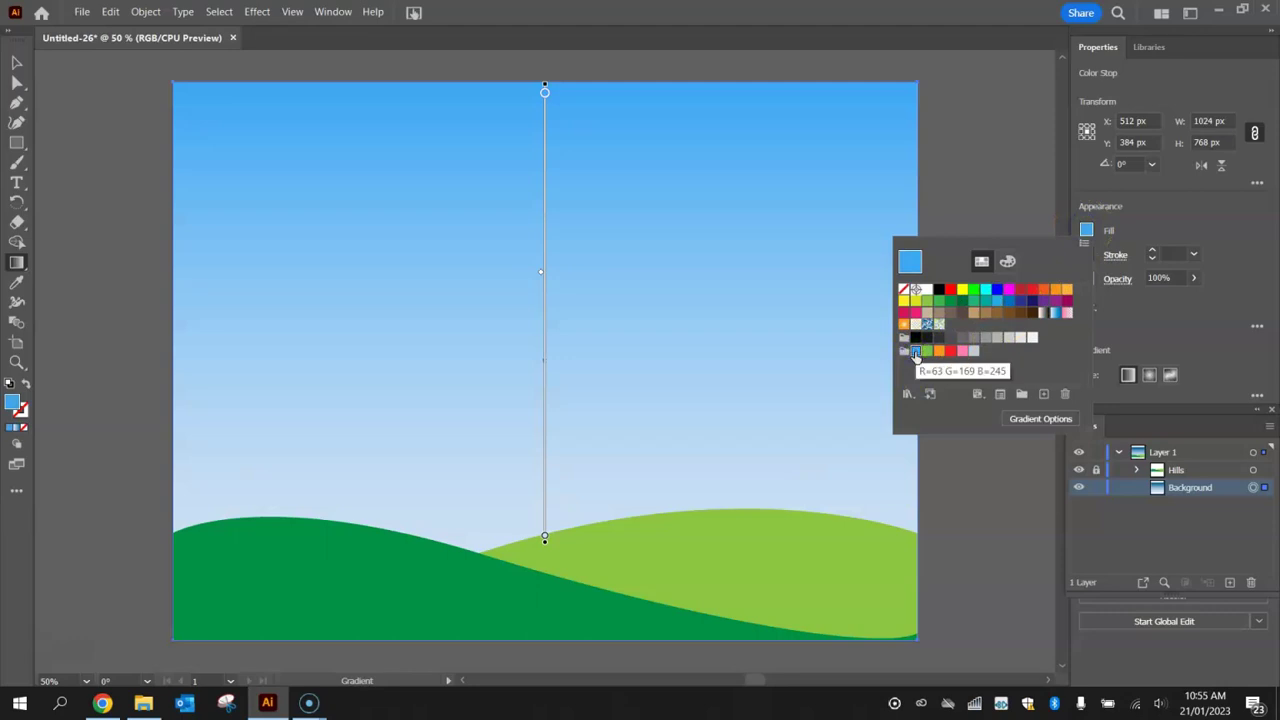
{"action": "left_click", "coordinate": [1111, 236]}
{"action": "left_click", "coordinate": [1108, 230]}
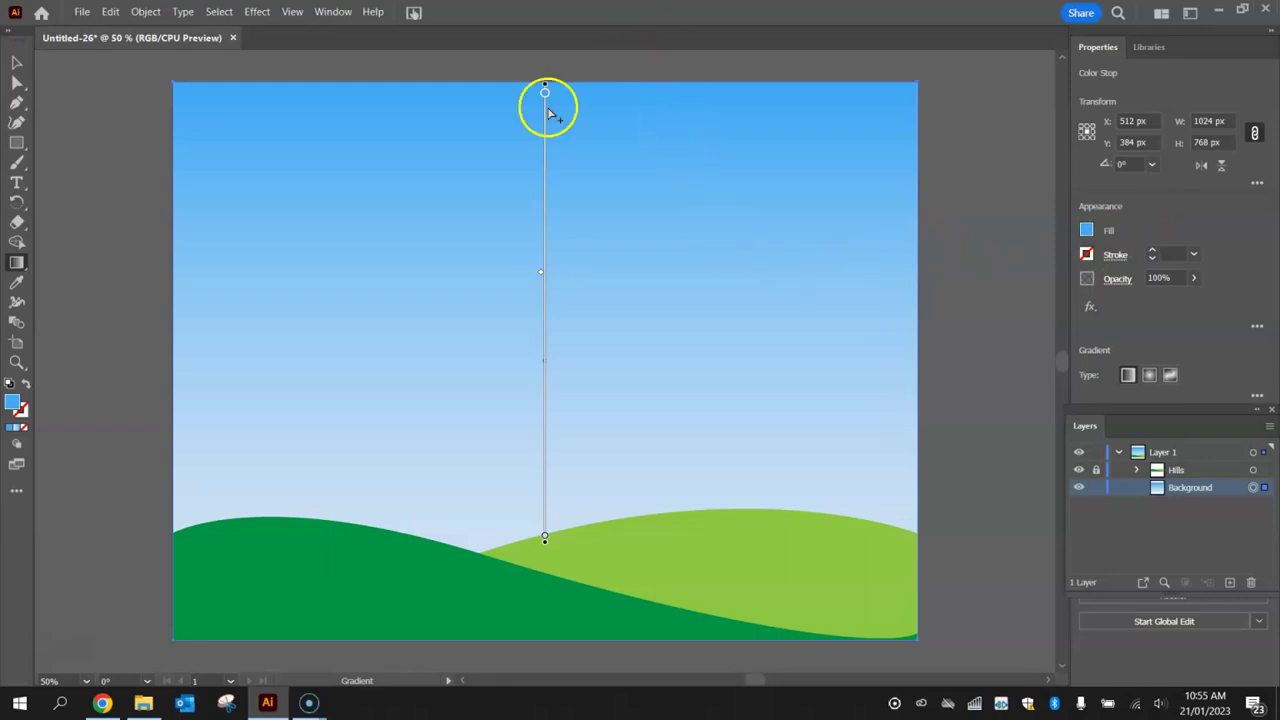
- Adjust the gradient stops, moving the pale bottom stop lower and nudging the top stop down
{"action": "mouse_move", "coordinate": [544, 92]}
{"action": "left_mouse_down"}
{"action": "mouse_move", "coordinate": [530, 292]}
{"action": "mouse_move", "coordinate": [545, 375]}
{"action": "mouse_move", "coordinate": [544, 100]}
{"action": "left_mouse_up"}
{"action": "left_click", "coordinate": [544, 560]}
{"action": "left_click_drag", "start_coordinate": [545, 562], "coordinate": [540, 589]}
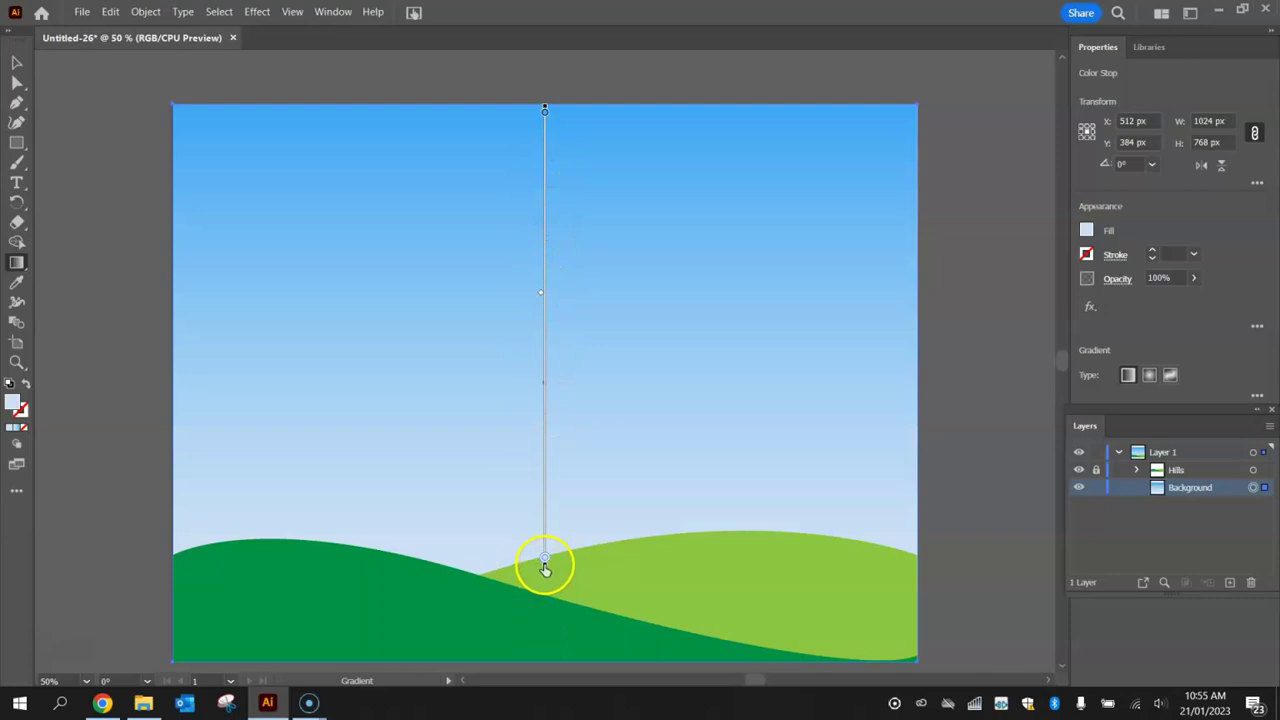
{"action": "left_click", "coordinate": [545, 107]}
{"action": "left_click_drag", "start_coordinate": [545, 137], "coordinate": [545, 160]}
- Shift the gradient down into the hills and pull the top blue stop up near the artboard top
{"action": "left_click", "coordinate": [545, 163]}
{"action": "scroll", "coordinate": [536, 500], "scroll_direction": "down", "scroll_amount": 3}
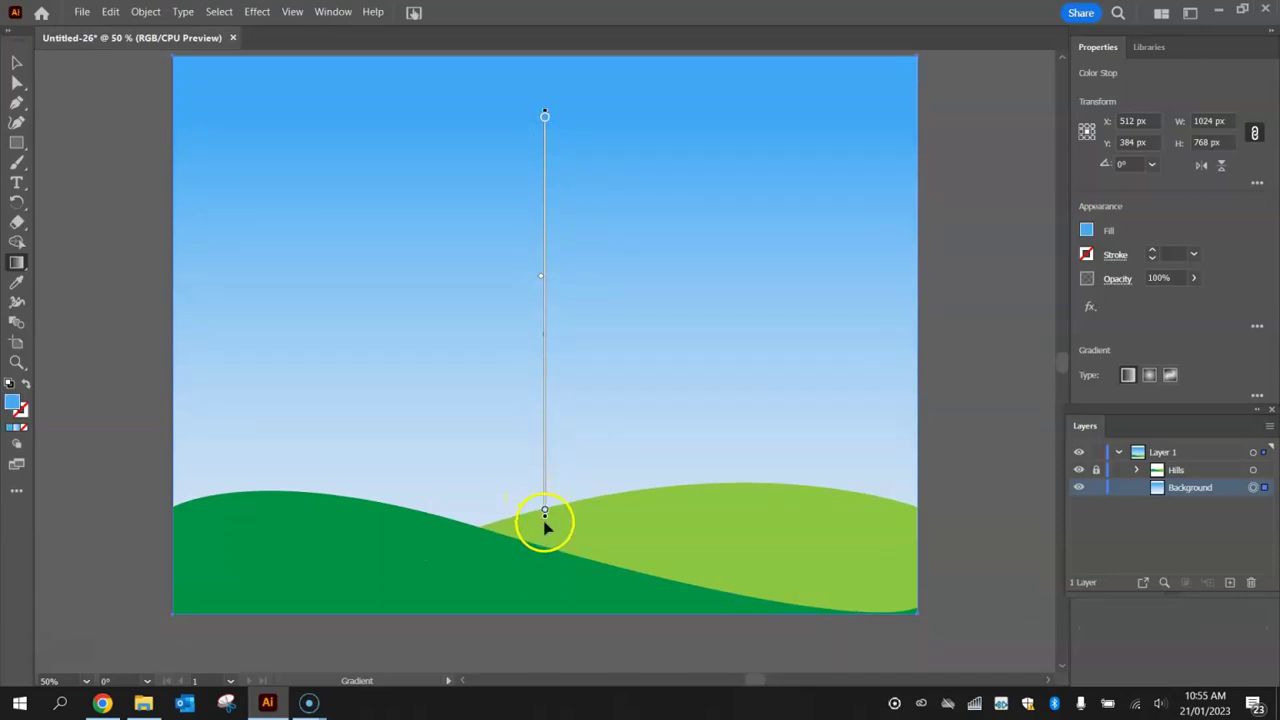
{"action": "left_click_drag", "start_coordinate": [545, 518], "coordinate": [544, 563]}
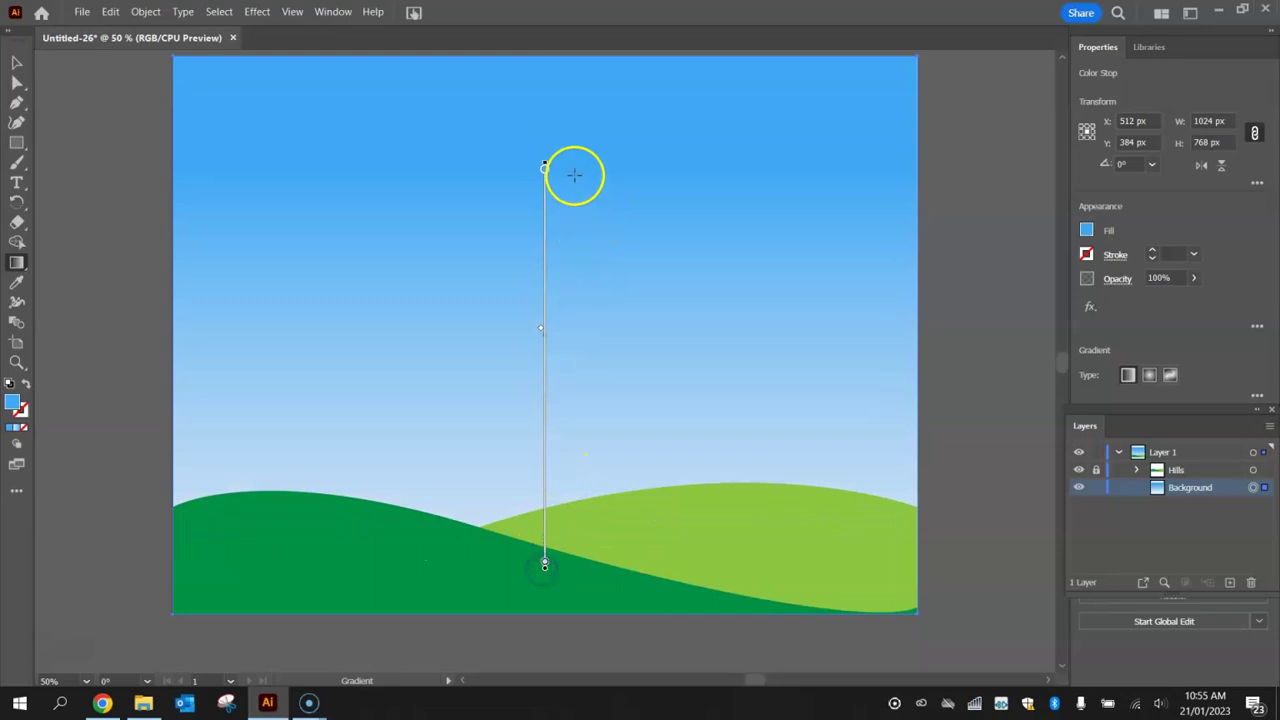
{"action": "left_click", "coordinate": [546, 167]}
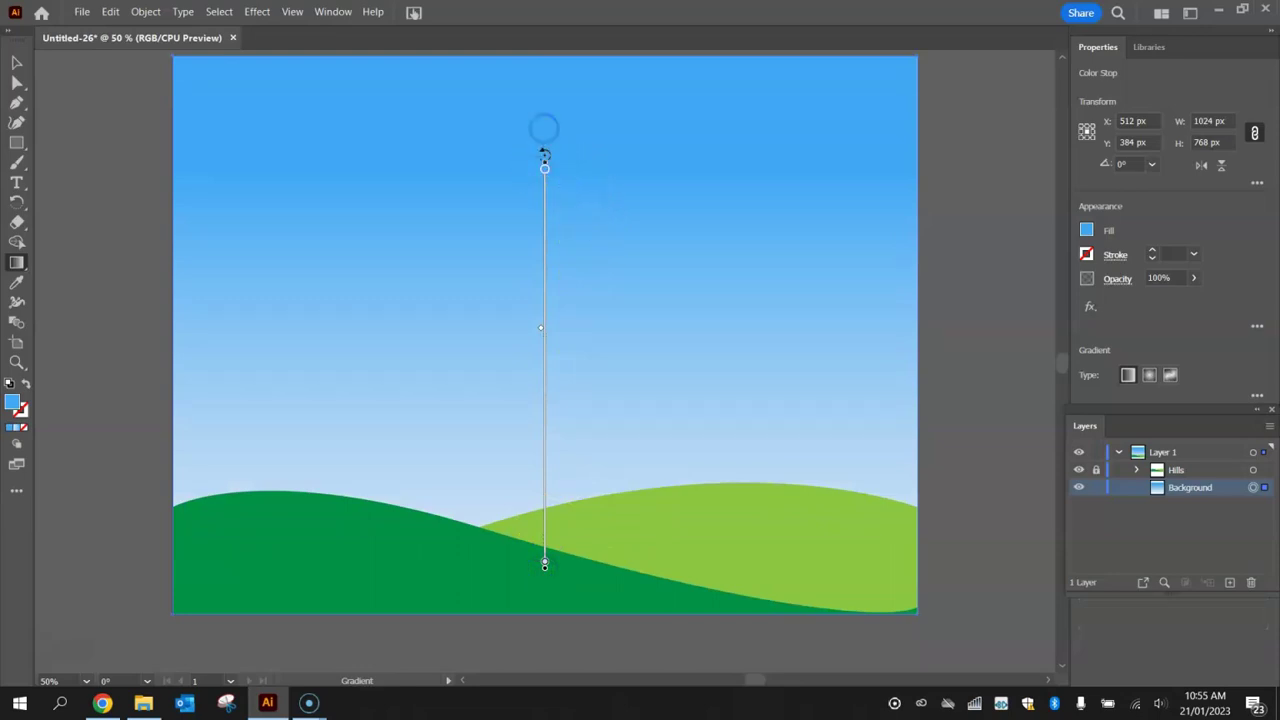
{"action": "left_click_drag", "start_coordinate": [545, 168], "coordinate": [544, 93]}
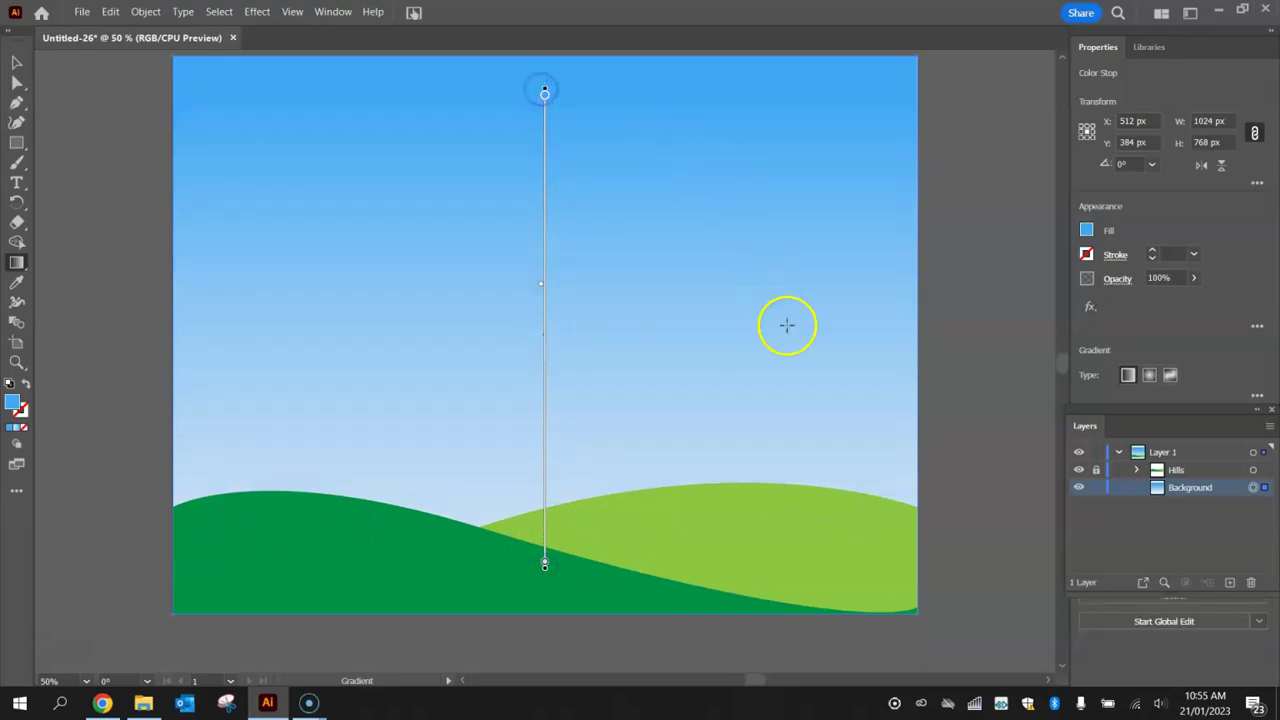
{"action": "key", "text": "ctrl+0"}
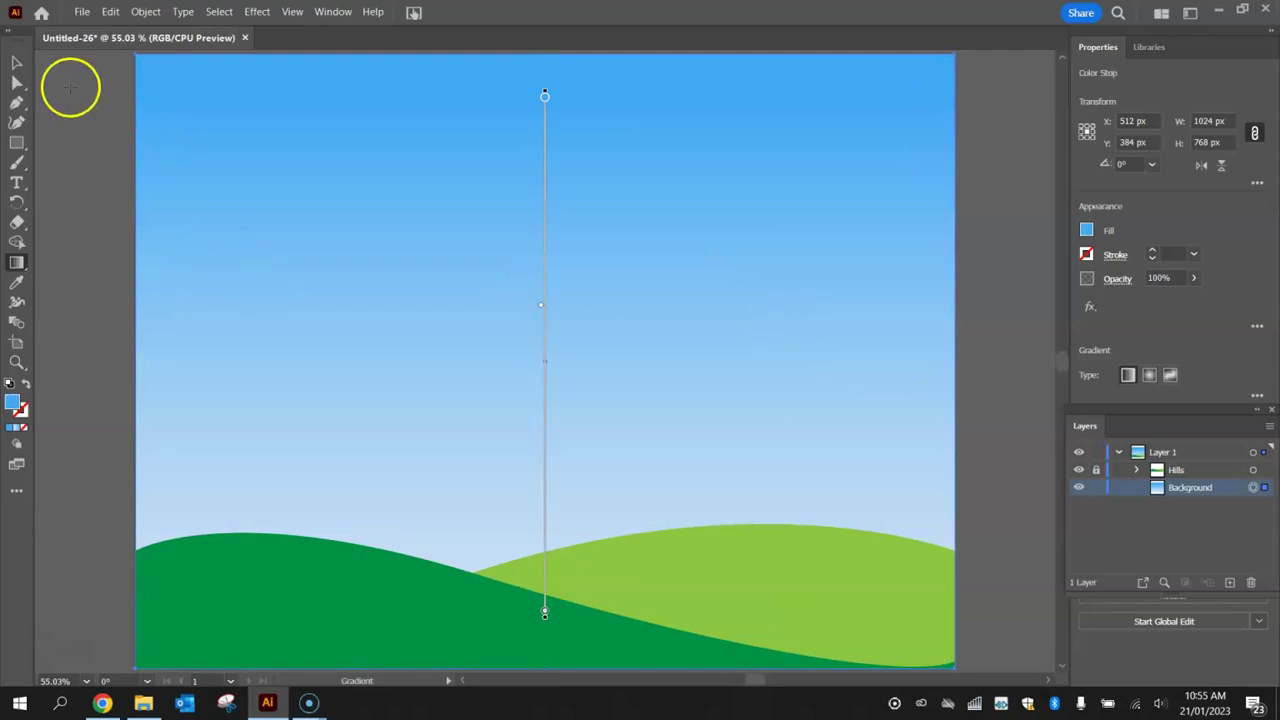
{"action": "left_click", "coordinate": [17, 63]}
{"action": "left_click", "coordinate": [101, 88]}
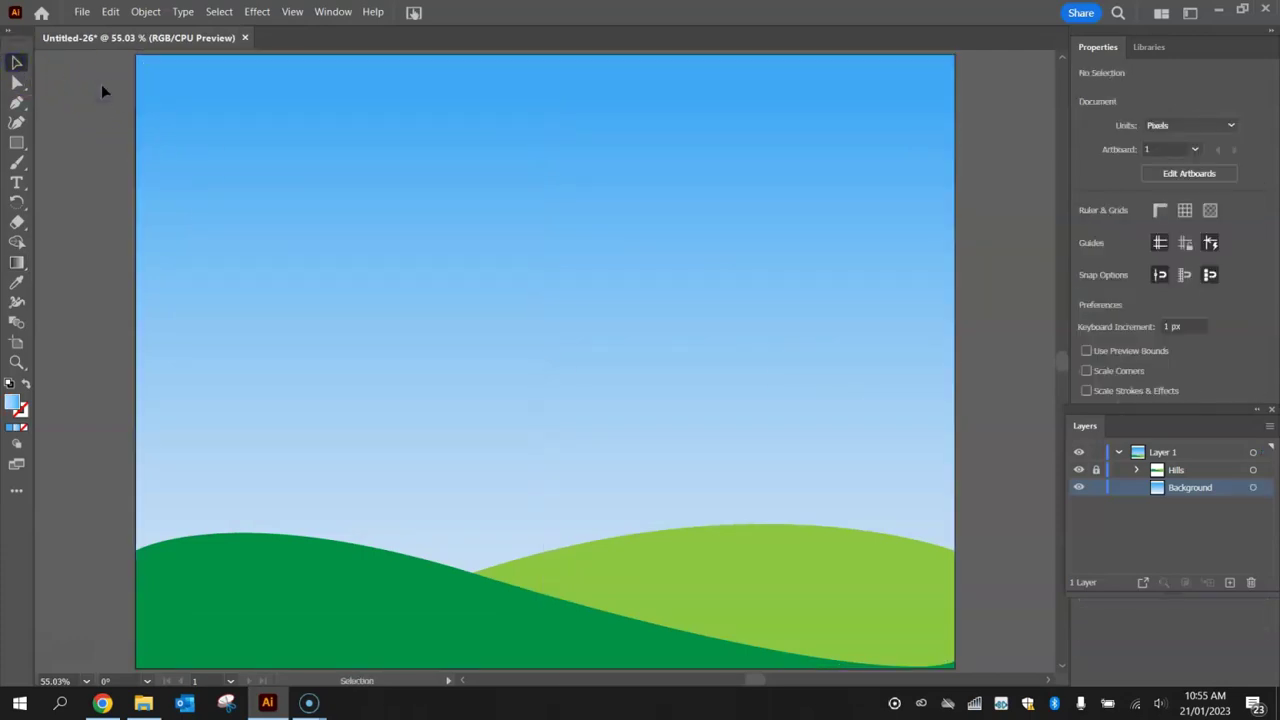